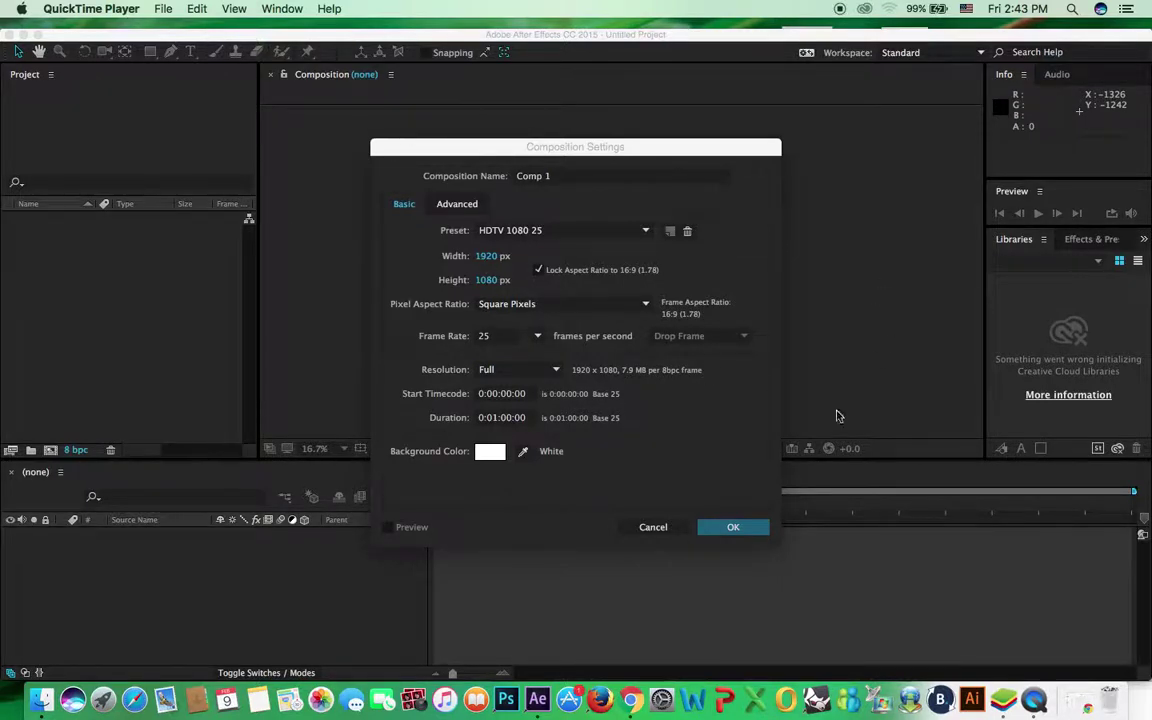
# Dismiss the leftover settings and create a named HDTV 1080 25 composition (1920x1080, 1 minute, white)
pyautogui.click(653, 527)
pyautogui.click(653, 527)
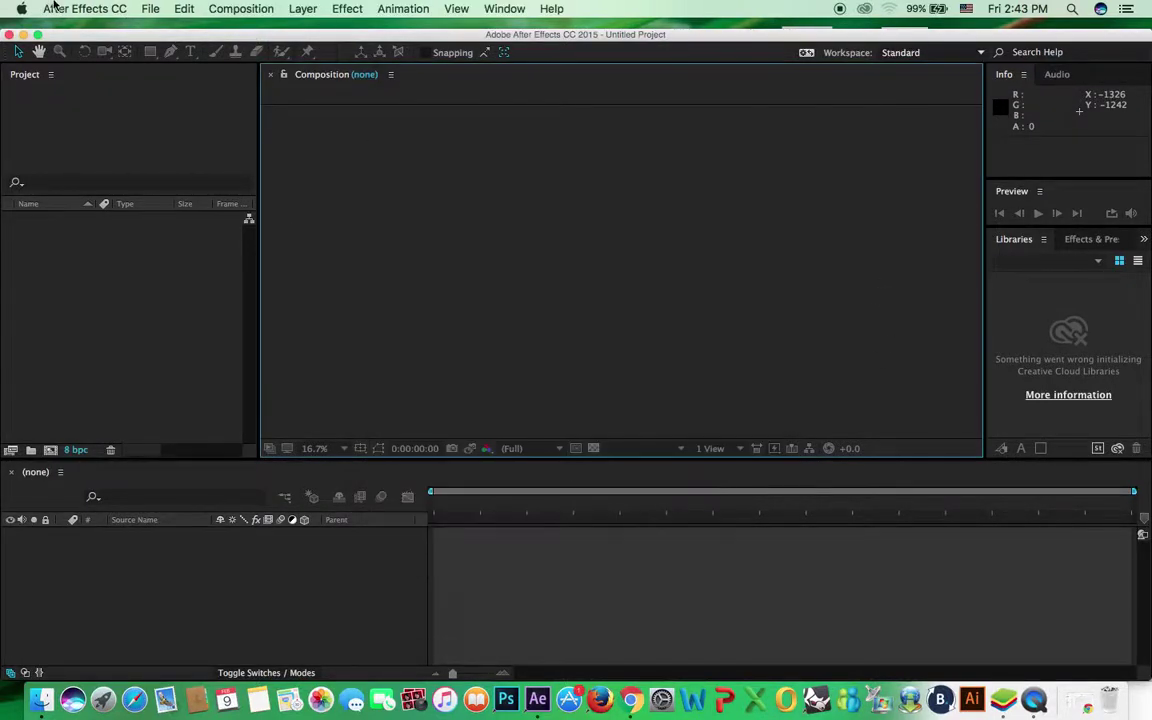
pyautogui.click(241, 9)
pyautogui.click(238, 27)
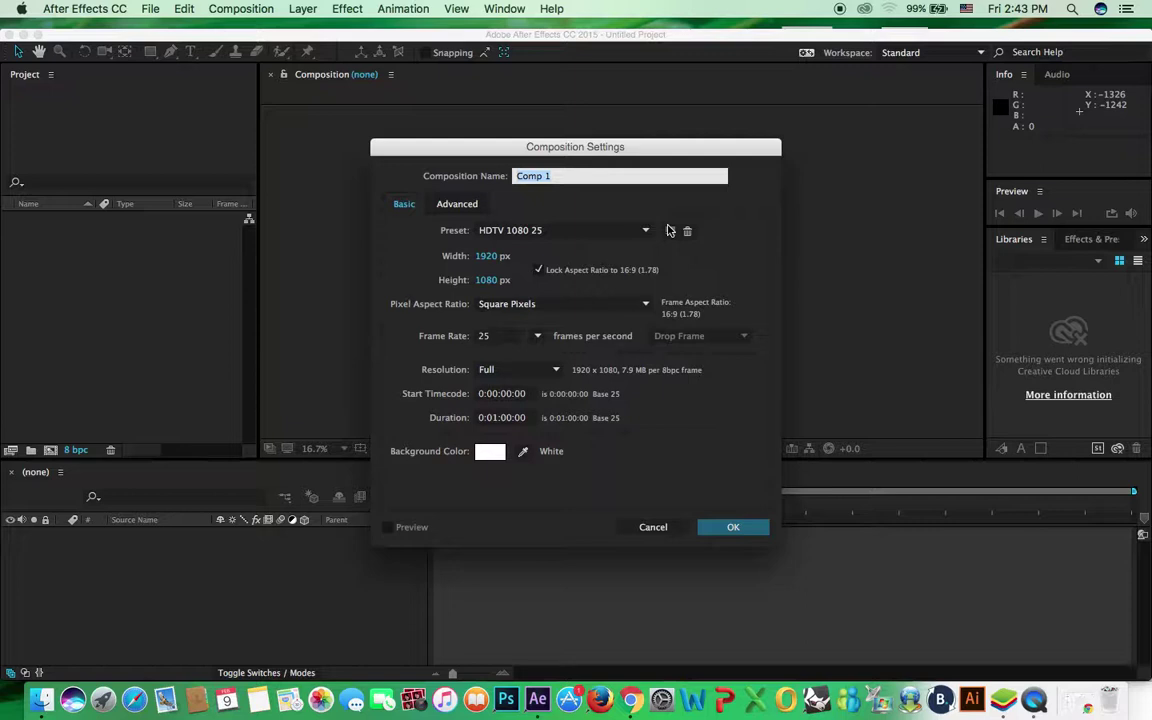
pyautogui.click(576, 232)
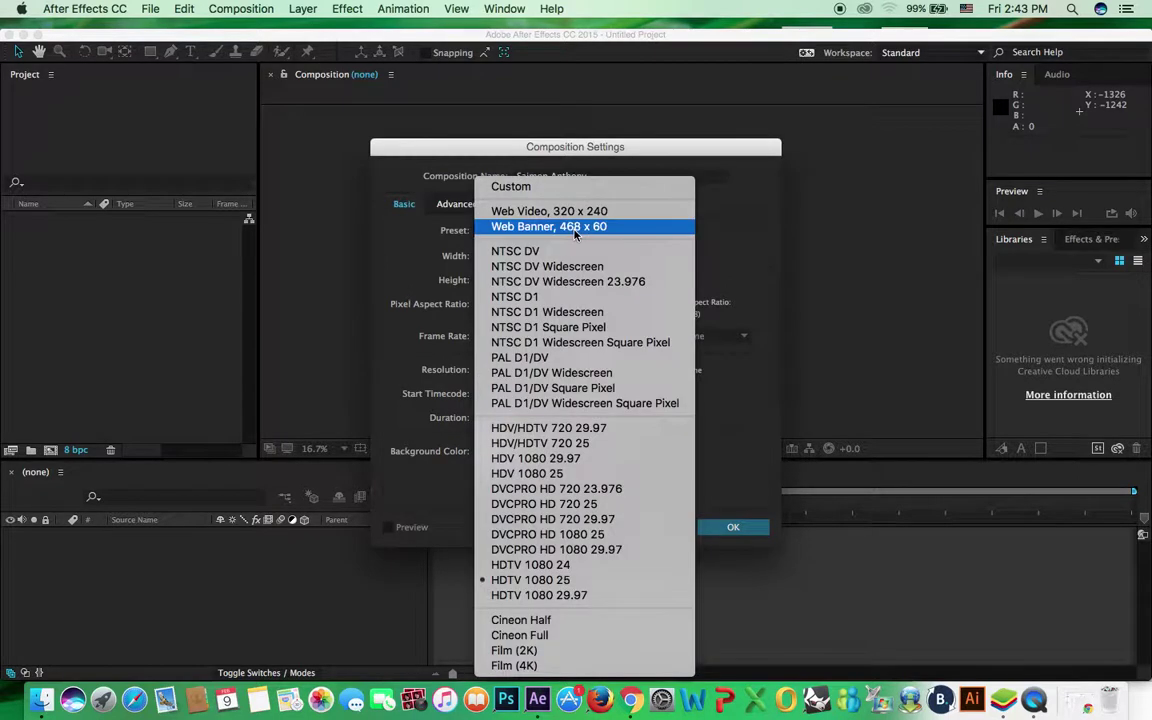
pyautogui.click(607, 585)
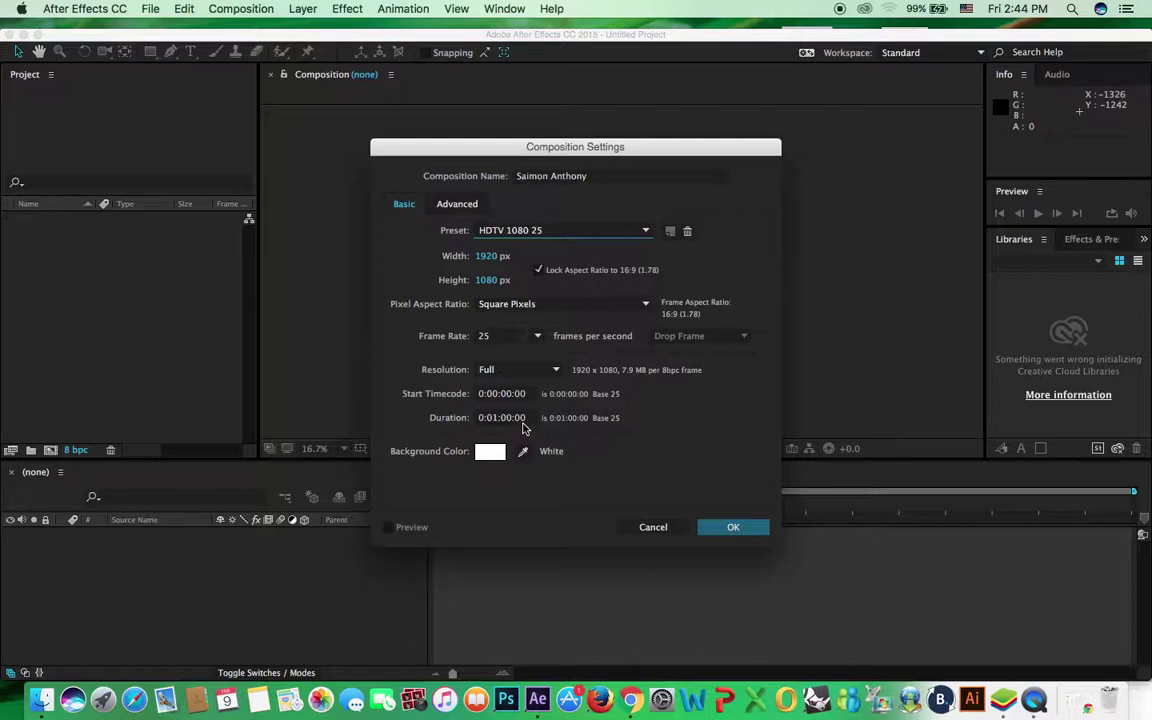
pyautogui.click(733, 526)
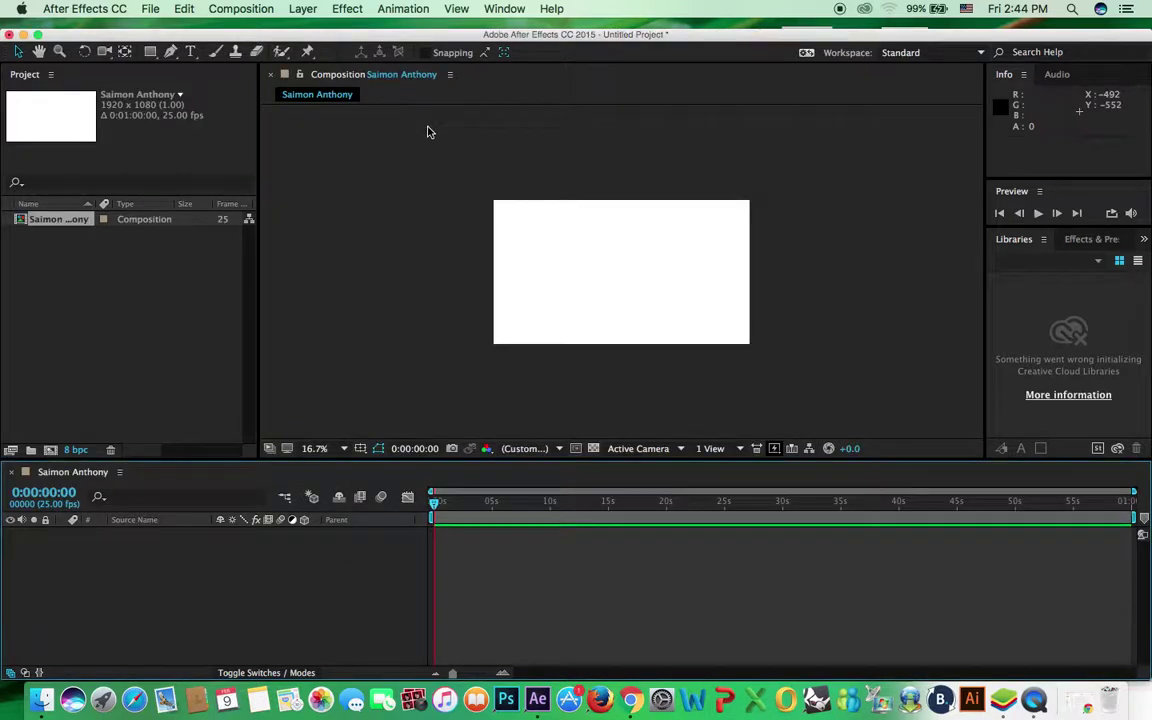
# Cancel an extra new composition and zoom the composition view out and in
pyautogui.press('super+n')
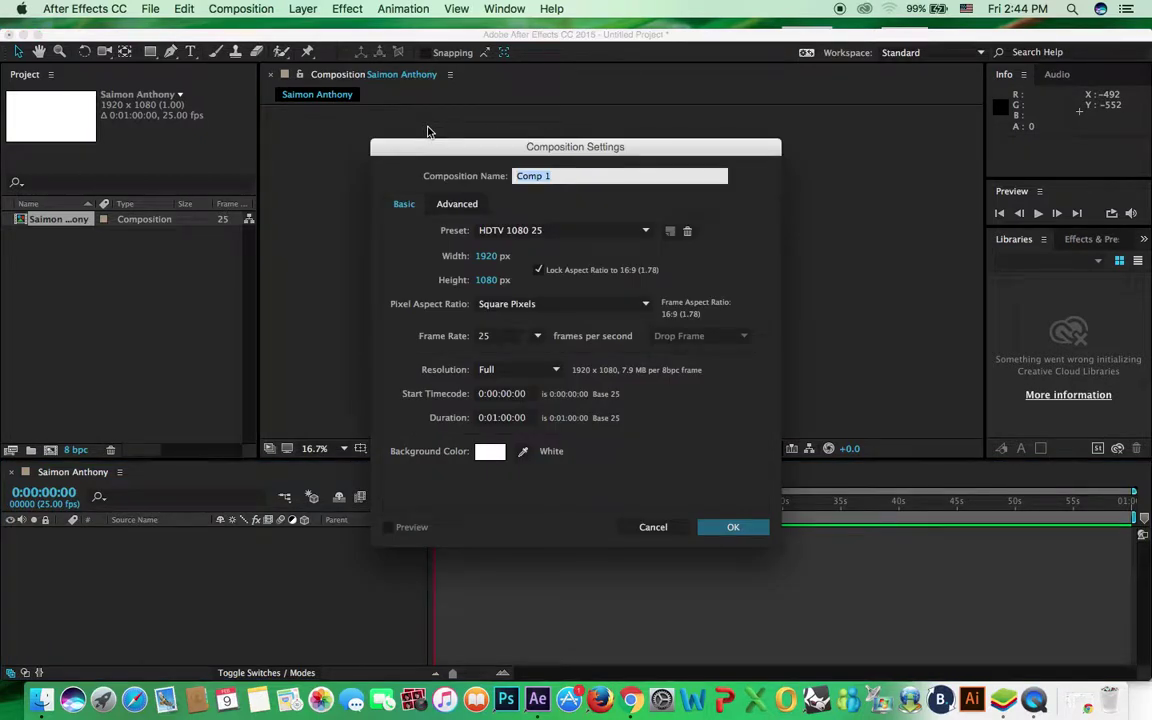
pyautogui.click(655, 526)
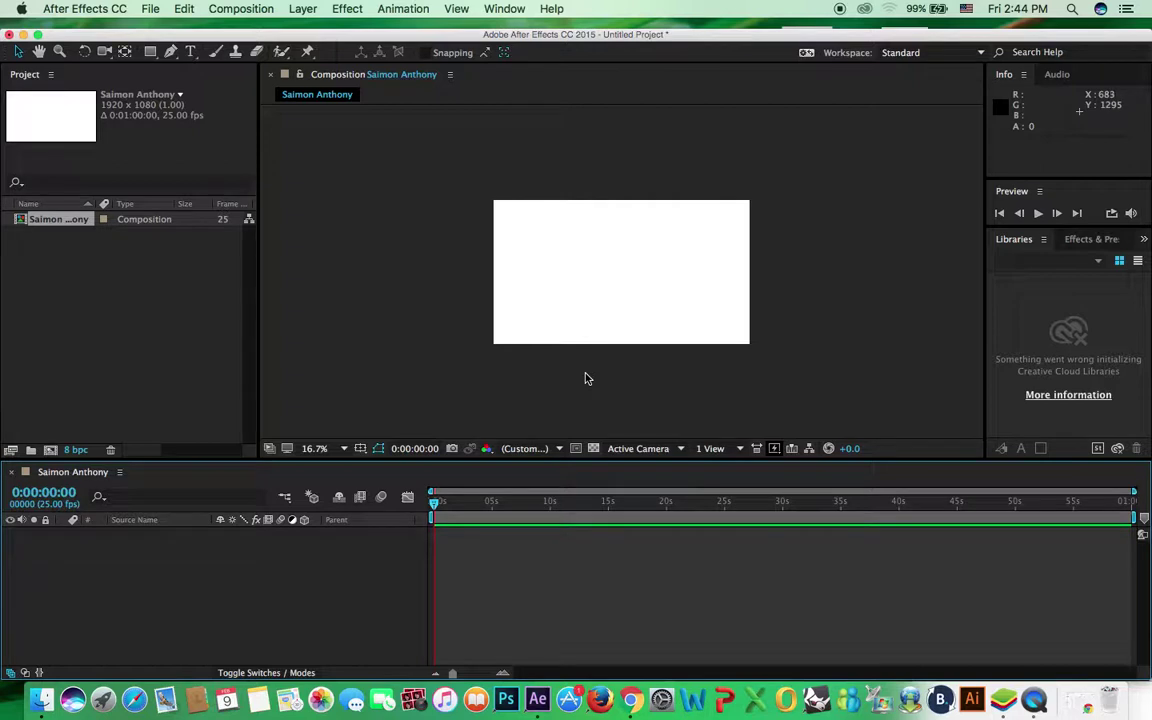
pyautogui.press(',')
pyautogui.press('.')
pyautogui.press('.')
pyautogui.press('.')
pyautogui.press('.')
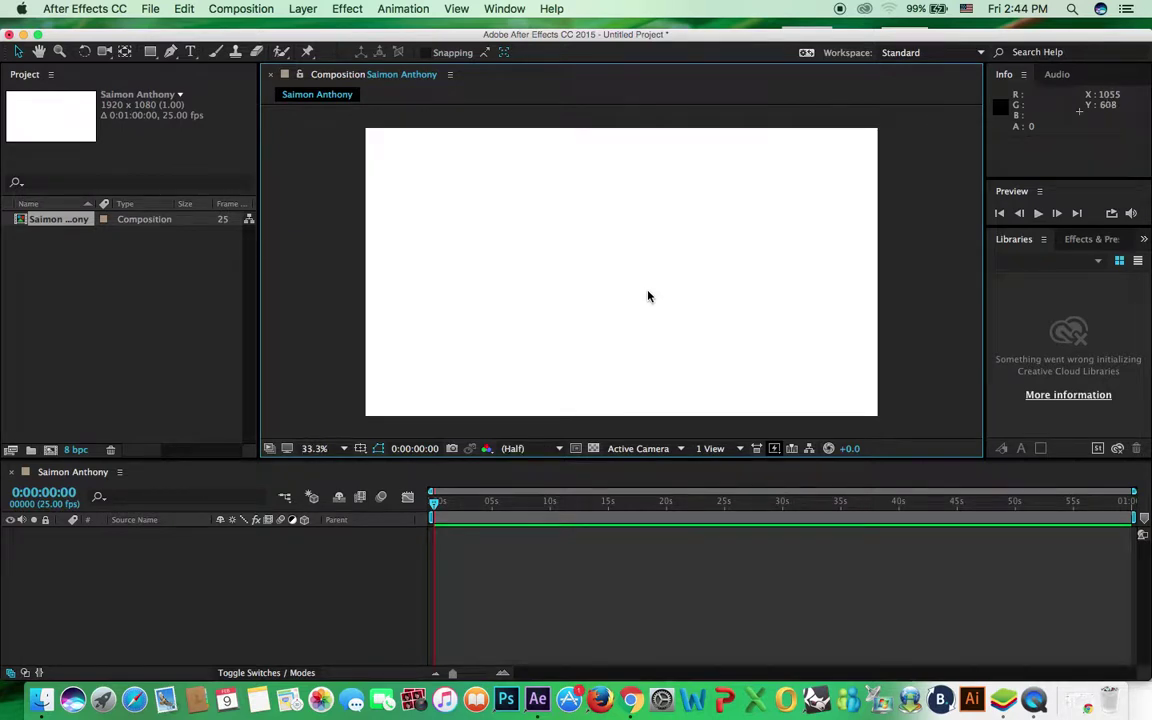
pyautogui.press(',')
pyautogui.press(',')
pyautogui.press(',')
pyautogui.press(',')
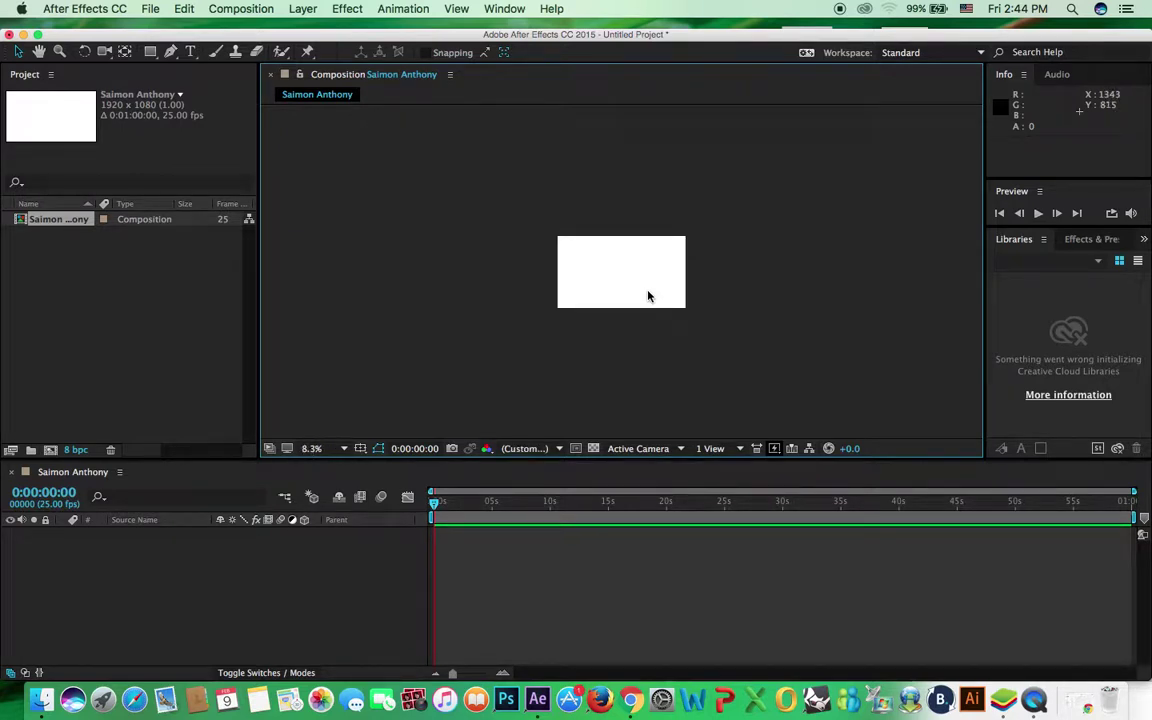
pyautogui.press('.')
pyautogui.press('.')
pyautogui.press('.')
pyautogui.press('.')
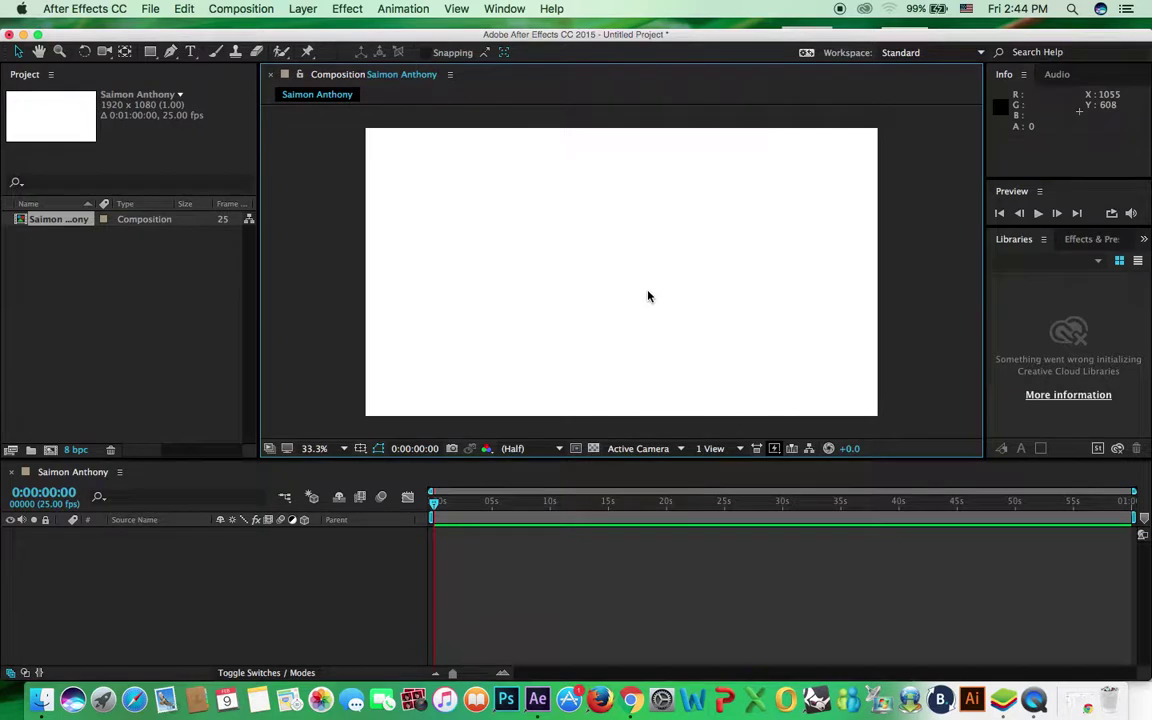
pyautogui.press(',')
pyautogui.press(',')
pyautogui.press('.')
pyautogui.press('.')
# Zoom the composition view out from the viewing options, then back in
pyautogui.click(456, 10)
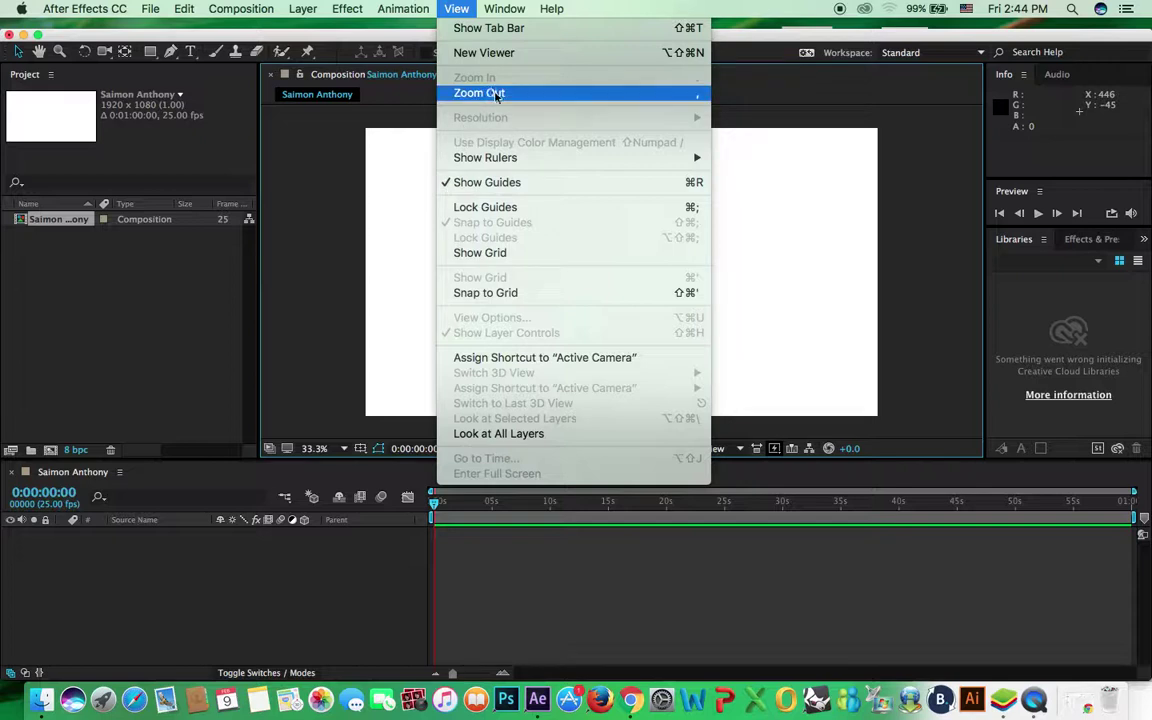
pyautogui.click(496, 94)
pyautogui.click(456, 10)
pyautogui.click(499, 94)
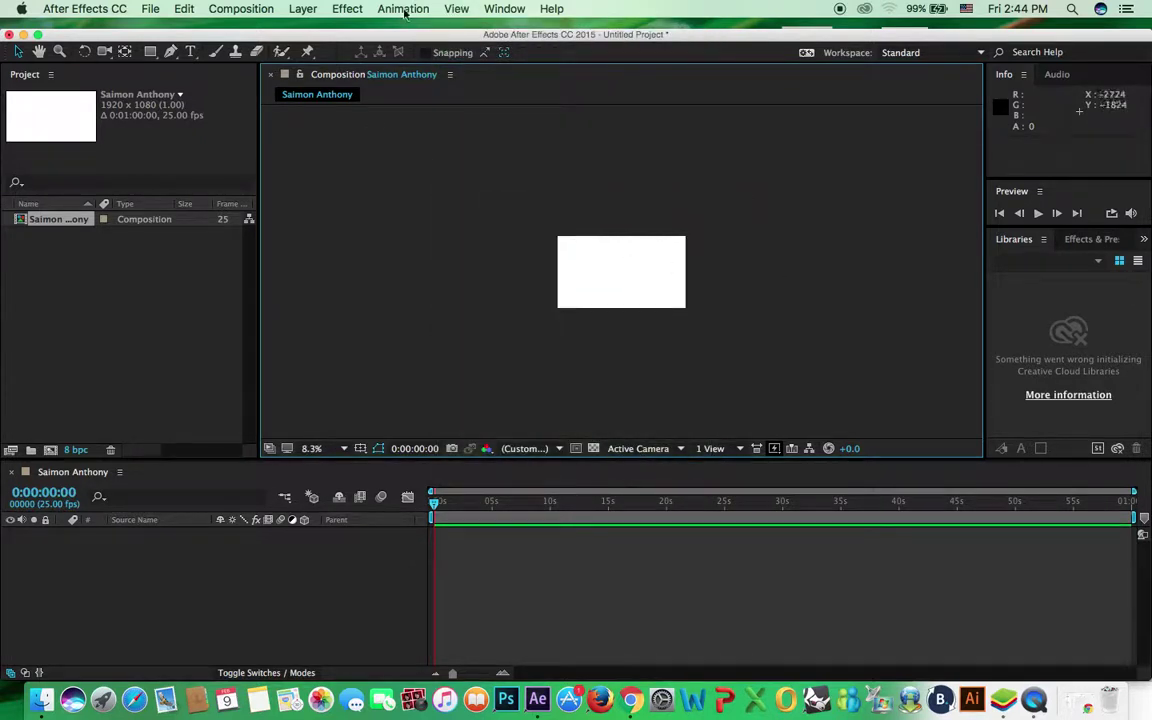
pyautogui.click(460, 9)
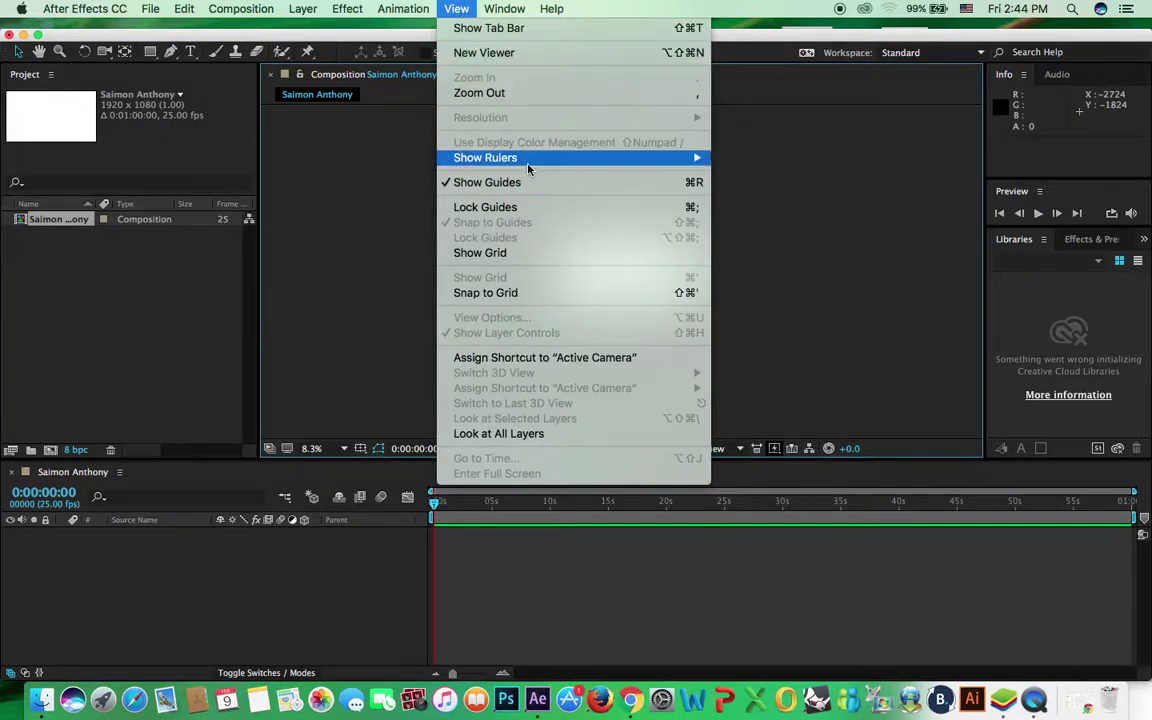
pyautogui.moveTo(500, 157)
pyautogui.click(767, 137)
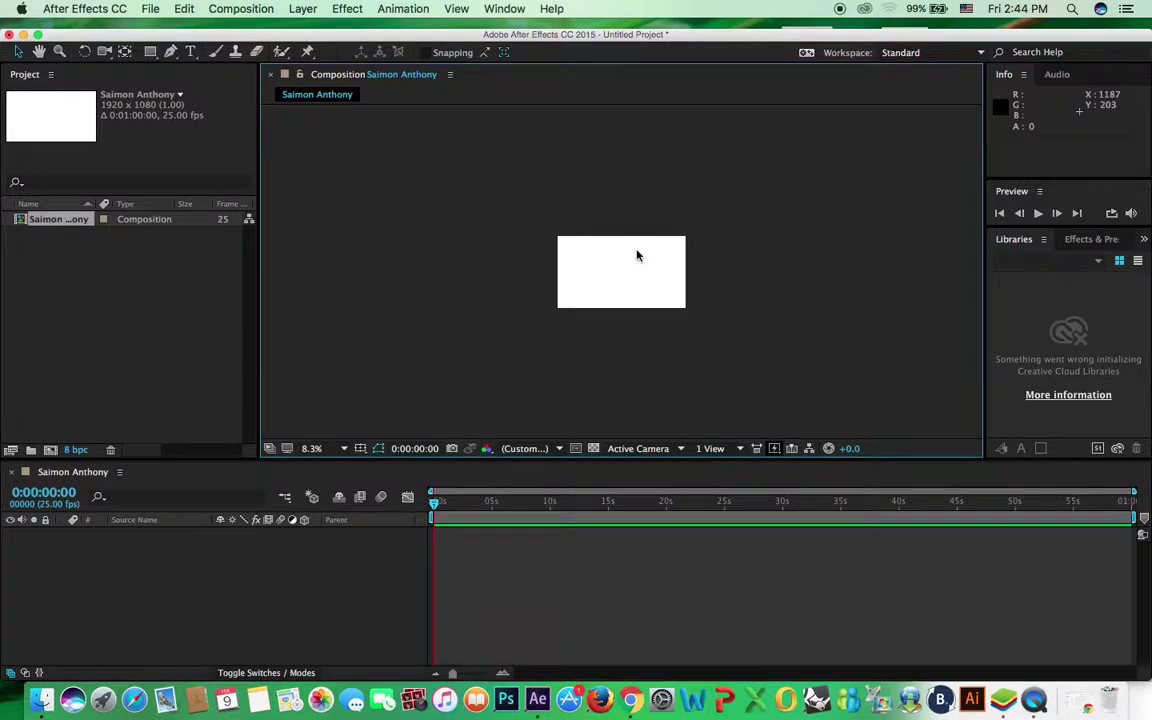
pyautogui.press(',')
pyautogui.press('.')
pyautogui.press('.')
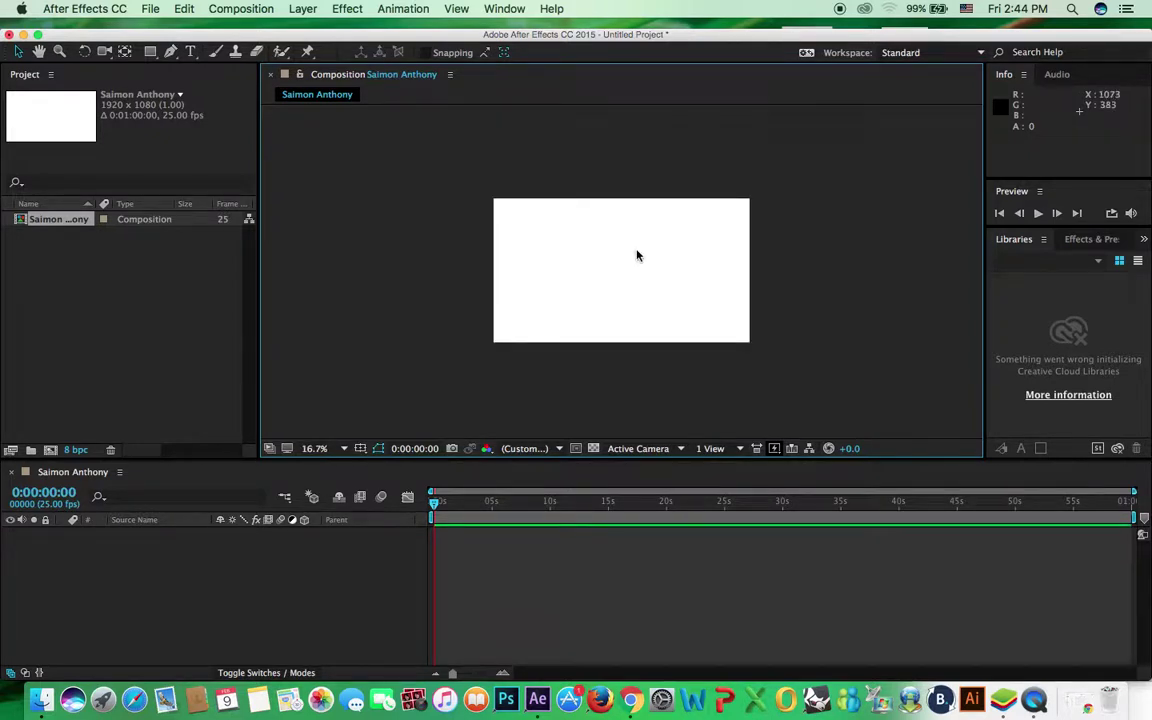
# Show rulers and set the viewer magnification to Fit
pyautogui.press('super+r')
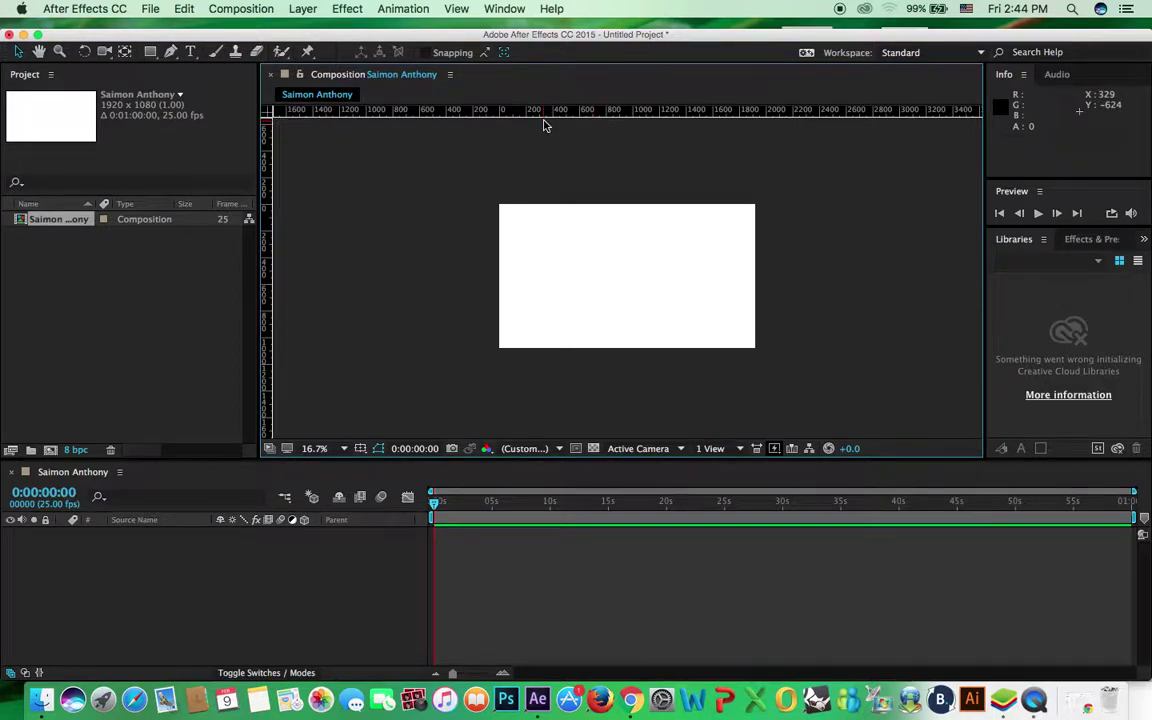
pyautogui.click(338, 448)
pyautogui.click(338, 428)
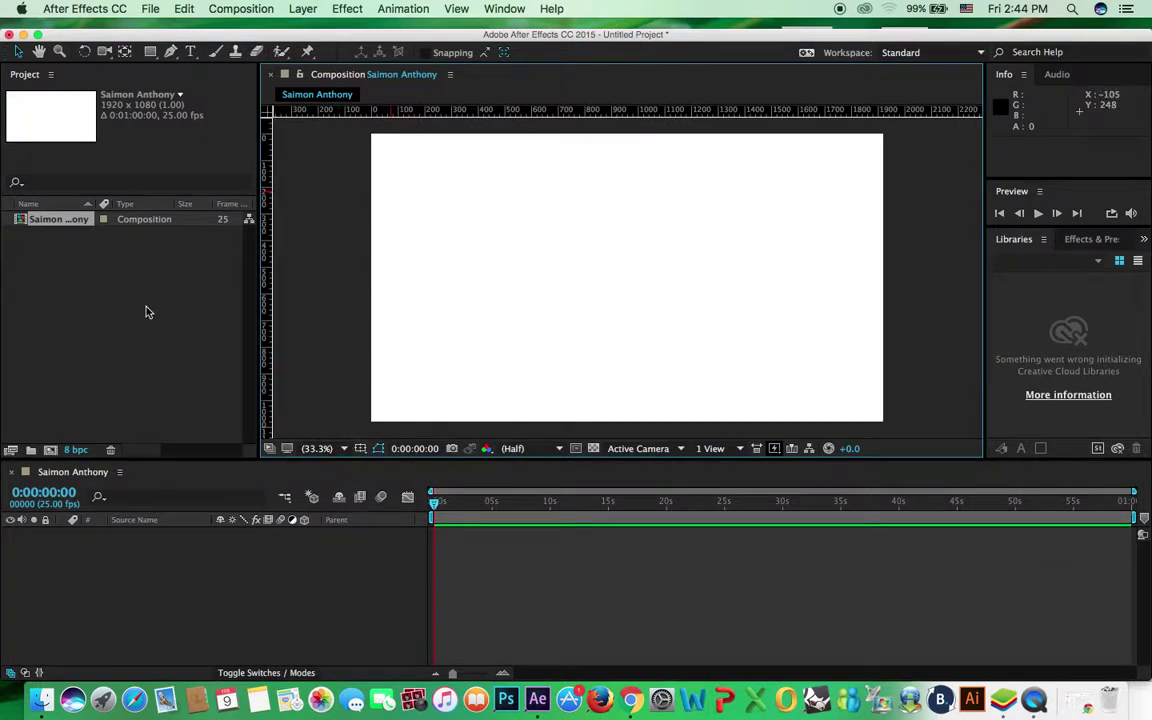
pyautogui.click(130, 251)
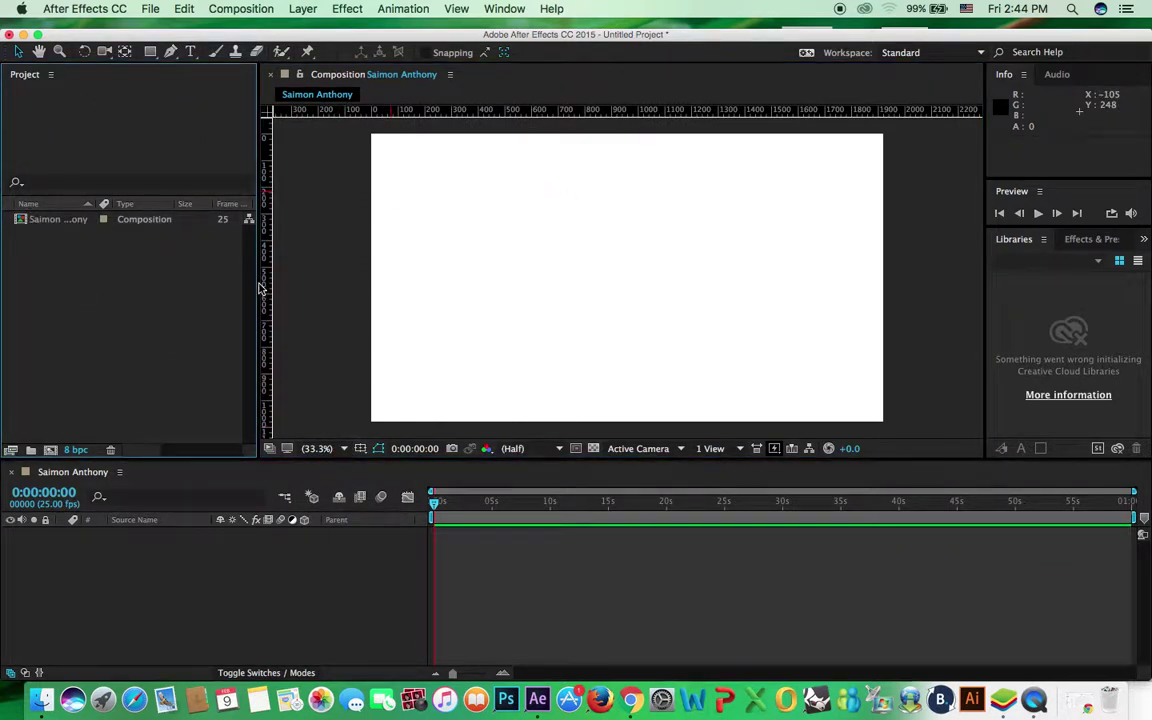
# Import the pepsi.png logo into the project
pyautogui.doubleClick(84, 282)
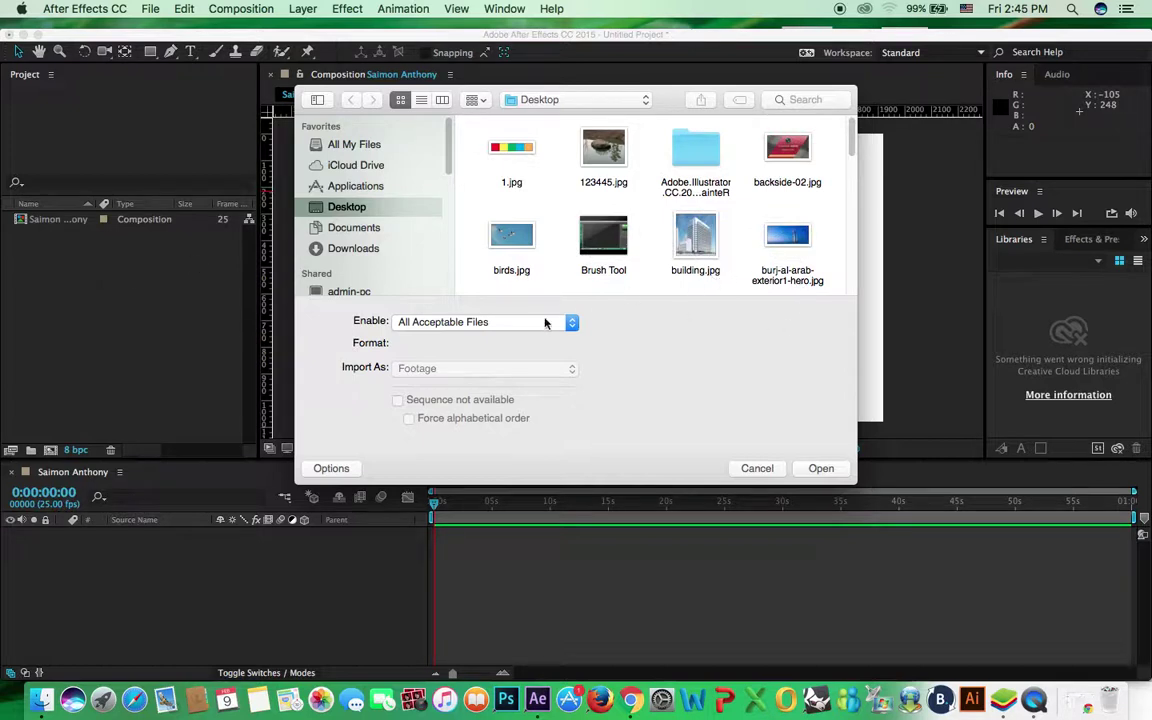
pyautogui.click(519, 328)
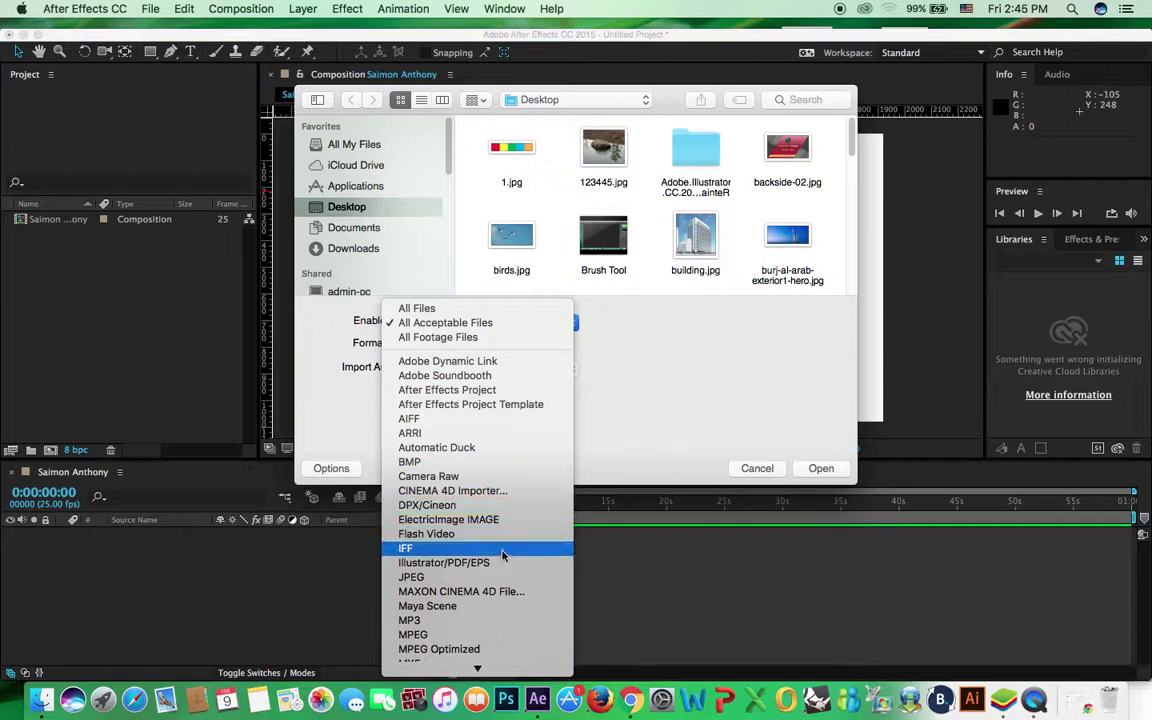
pyautogui.moveTo(478, 668)
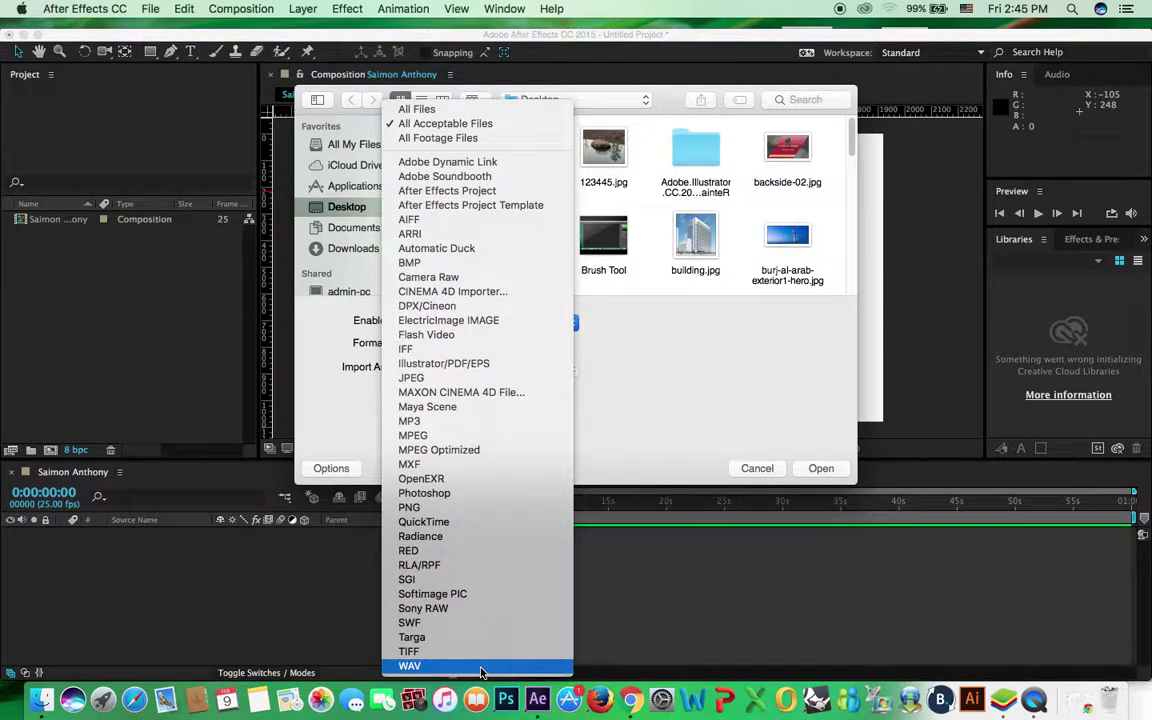
pyautogui.click(617, 367)
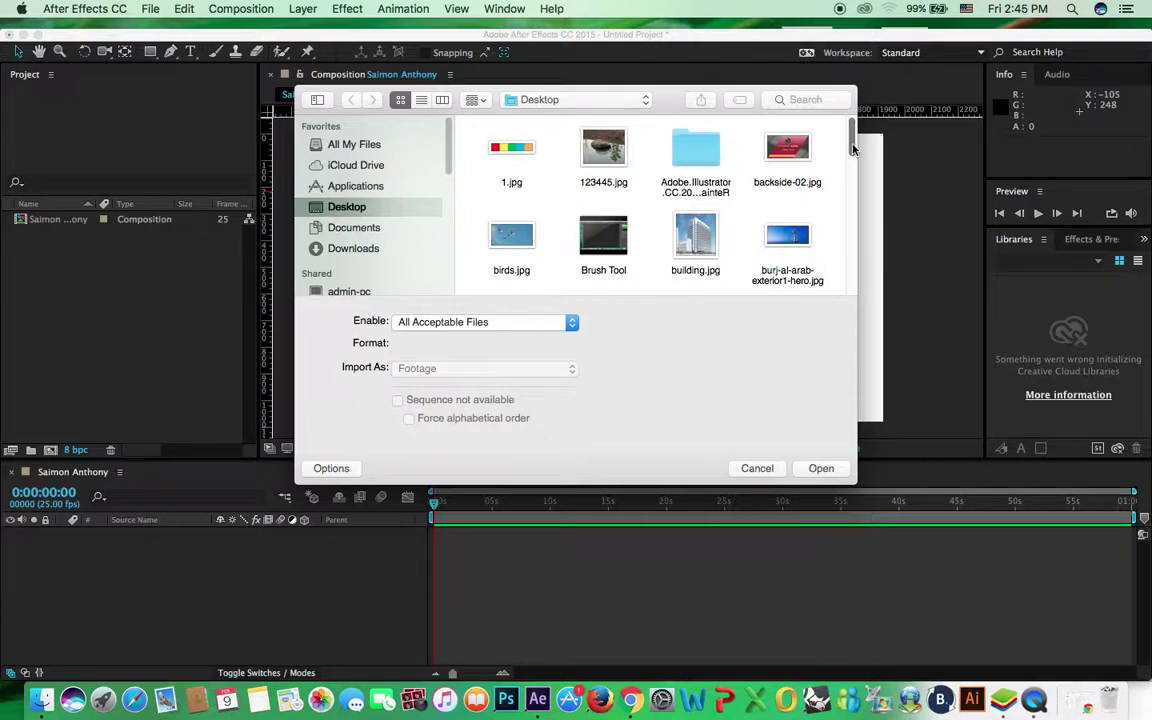
pyautogui.scroll(-3, 852, 150)
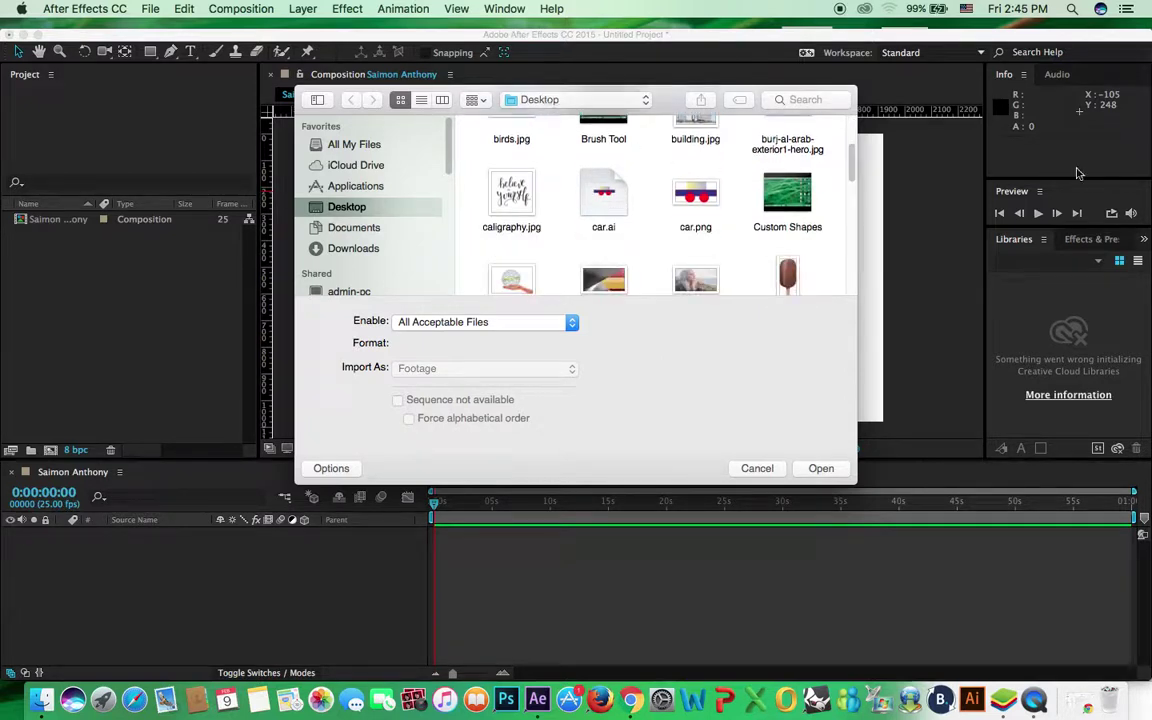
pyautogui.scroll(-4, 850, 210)
pyautogui.scroll(-3, 850, 212)
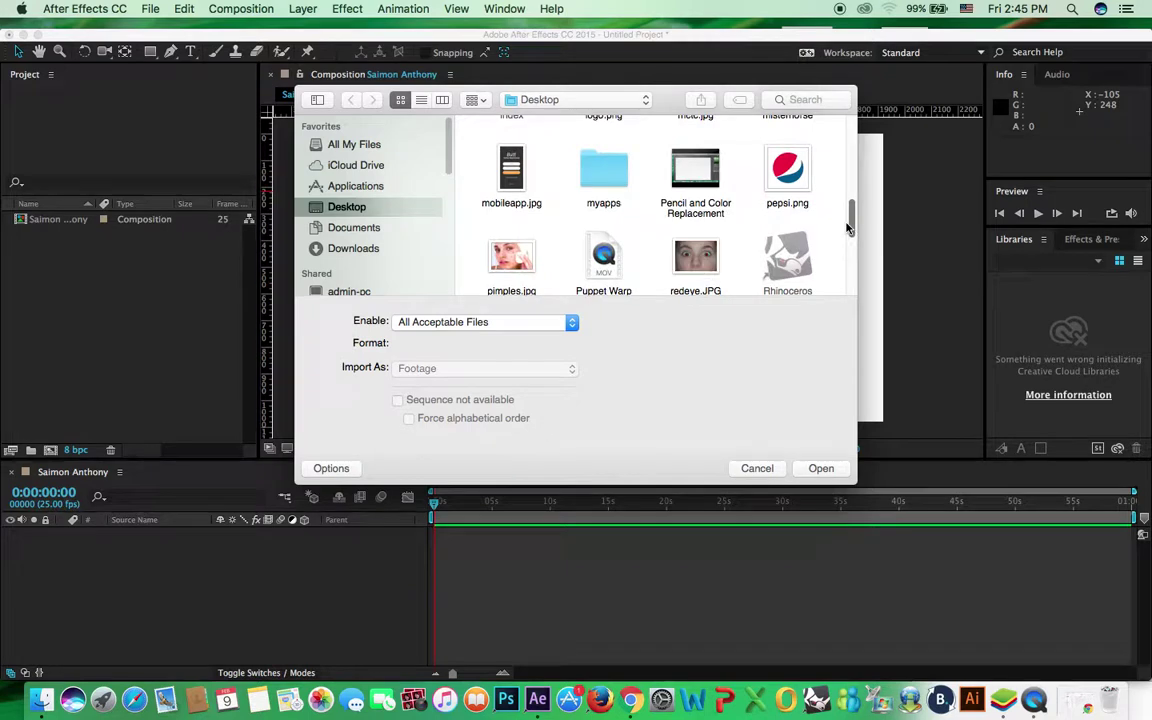
pyautogui.click(788, 170)
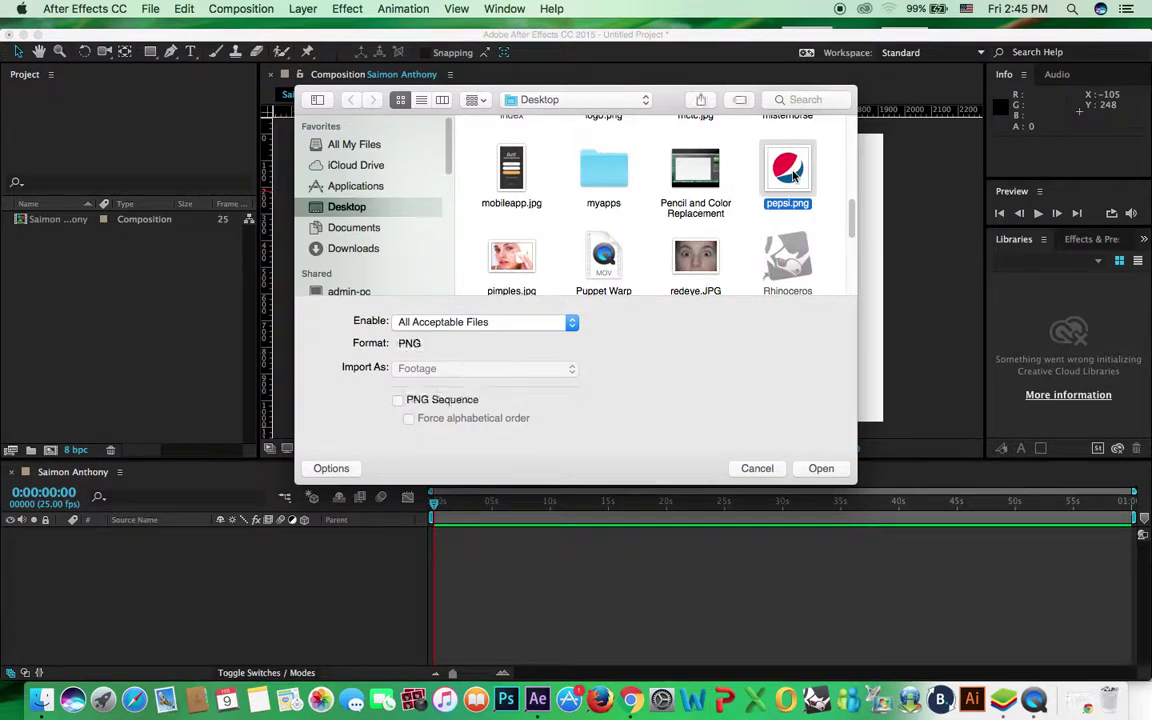
pyautogui.press('Return')
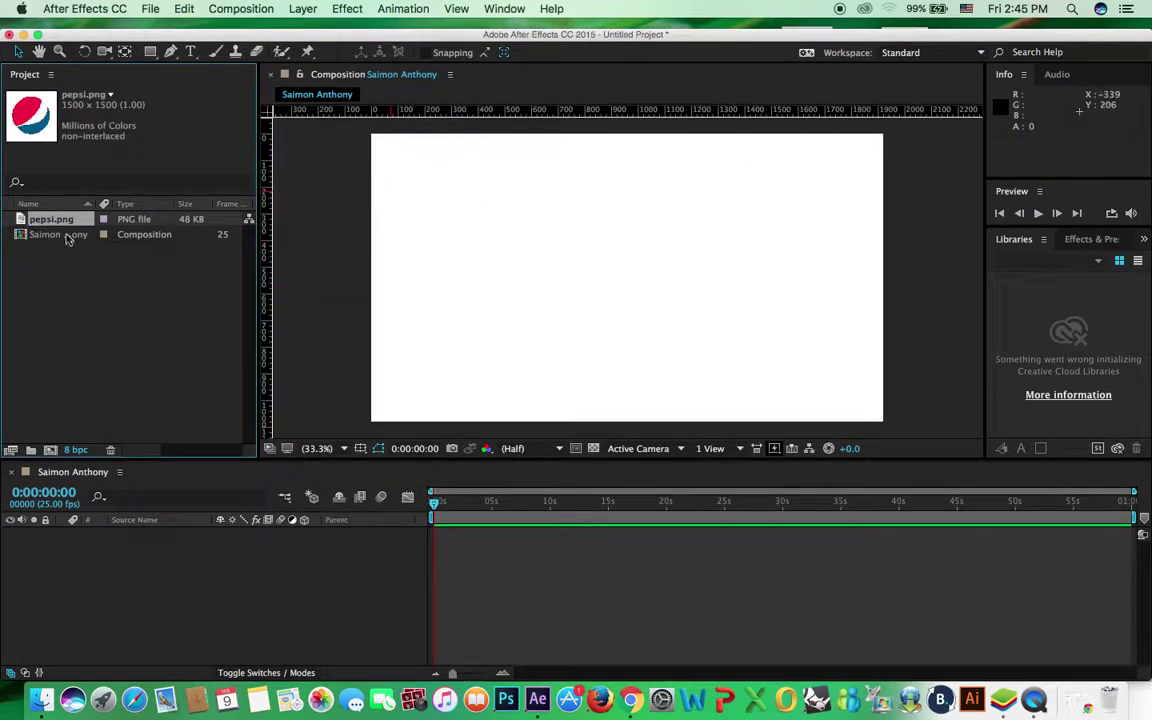
# Check the details of the 1920x1080 composition and the 1500×1500 pepsi.png
pyautogui.click(55, 235)
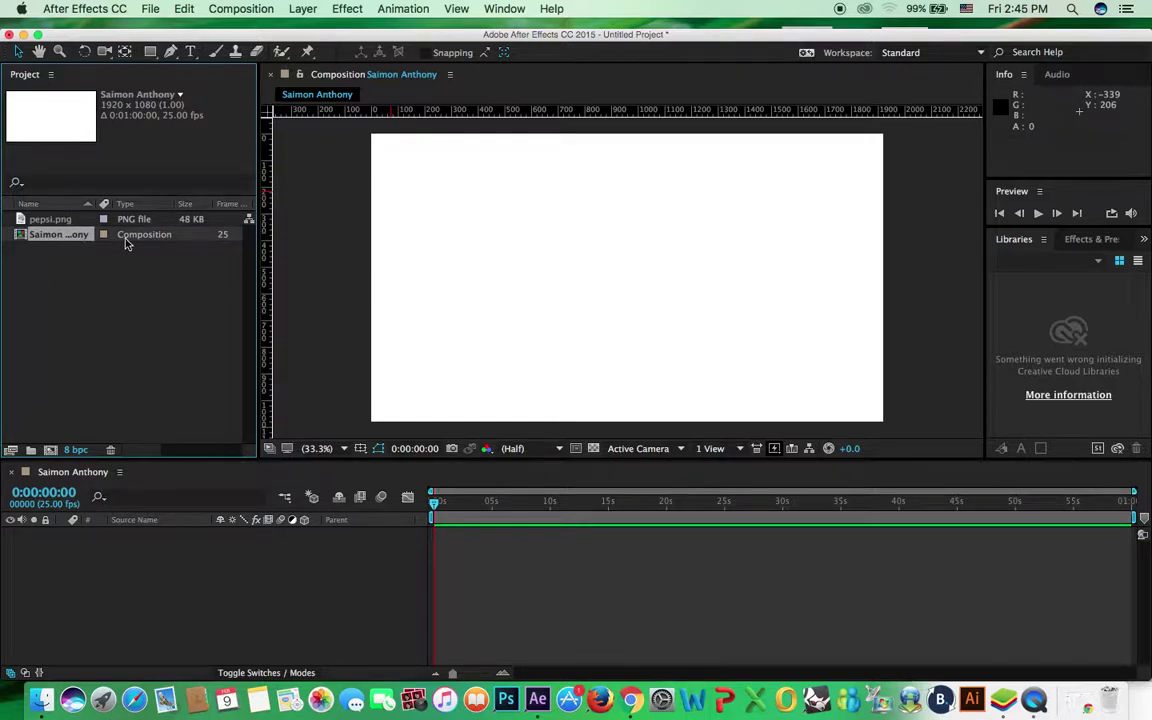
pyautogui.click(55, 219)
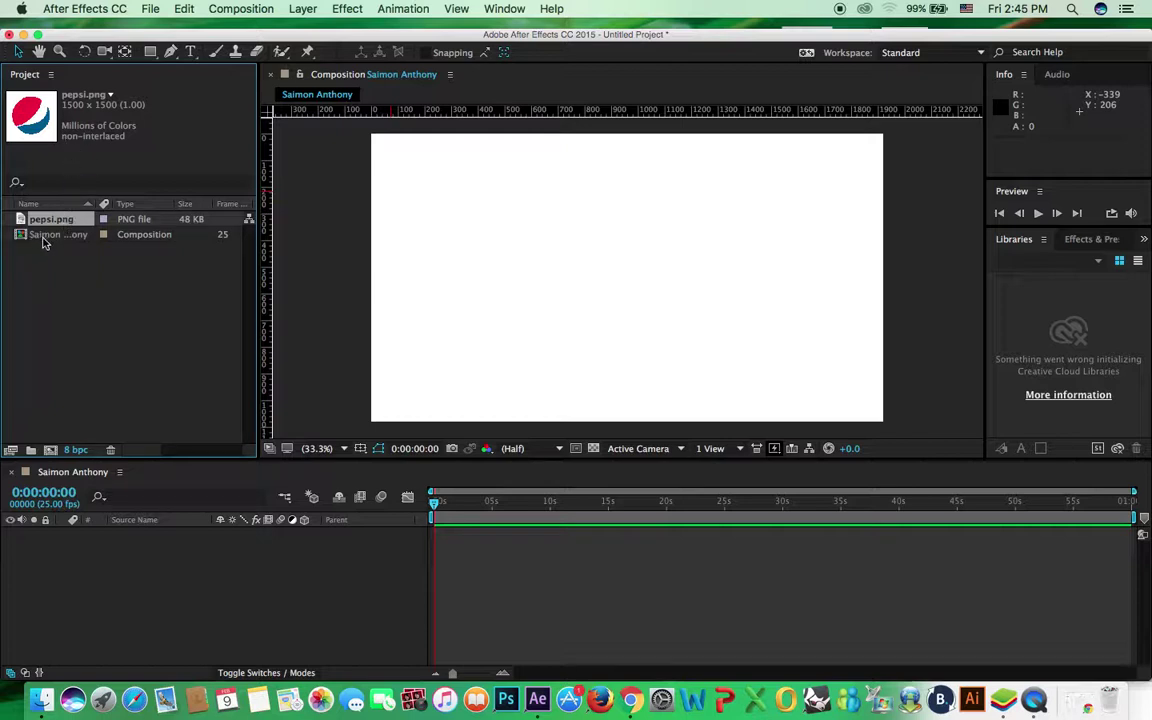
pyautogui.click(40, 234)
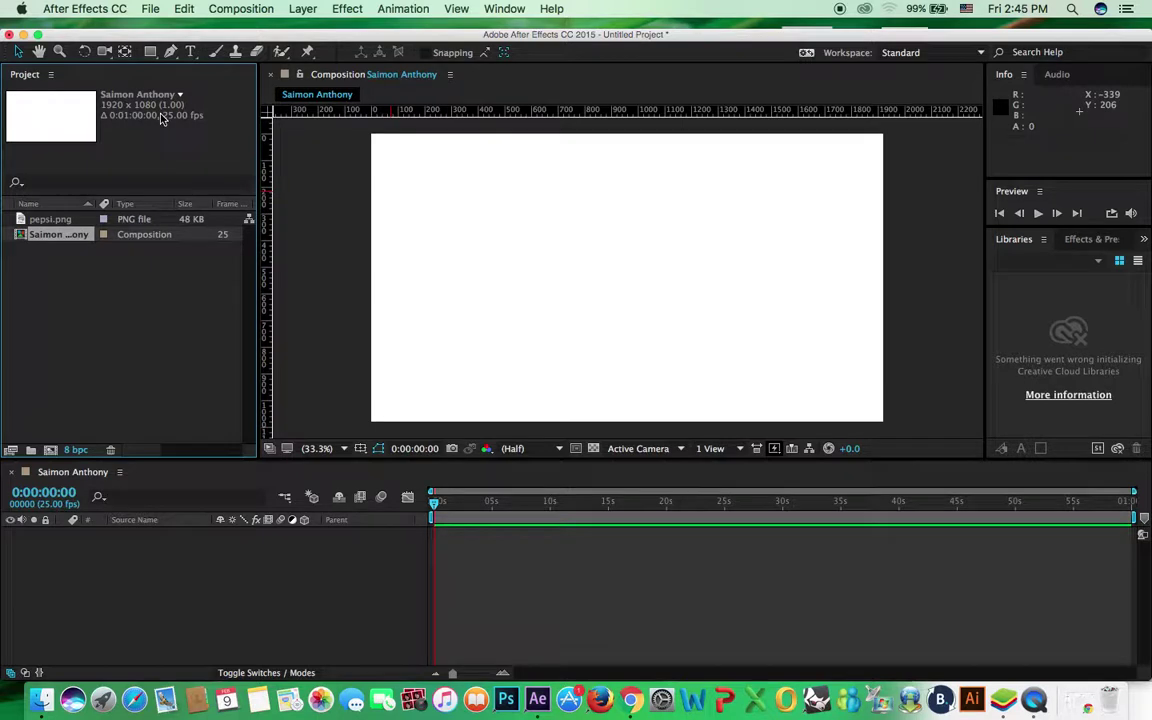
pyautogui.click(66, 222)
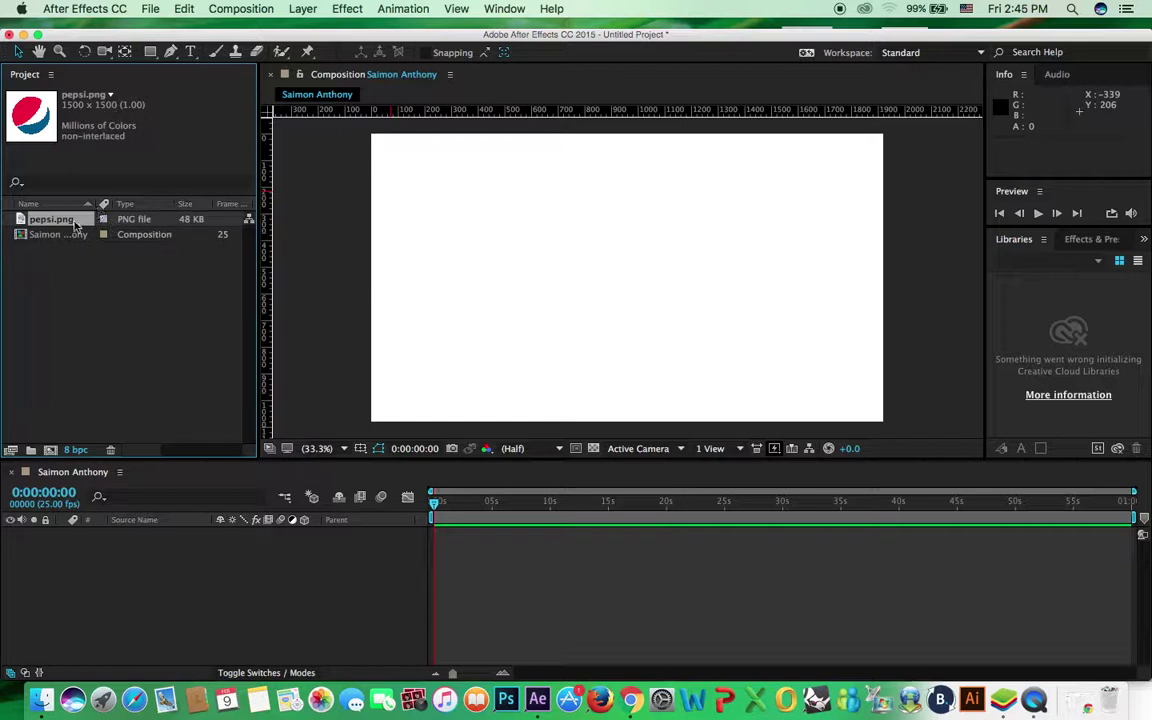
# Add pepsi.png to the composition and scale it down to about 28%
pyautogui.moveTo(70, 224); pyautogui.dragTo(611, 281)
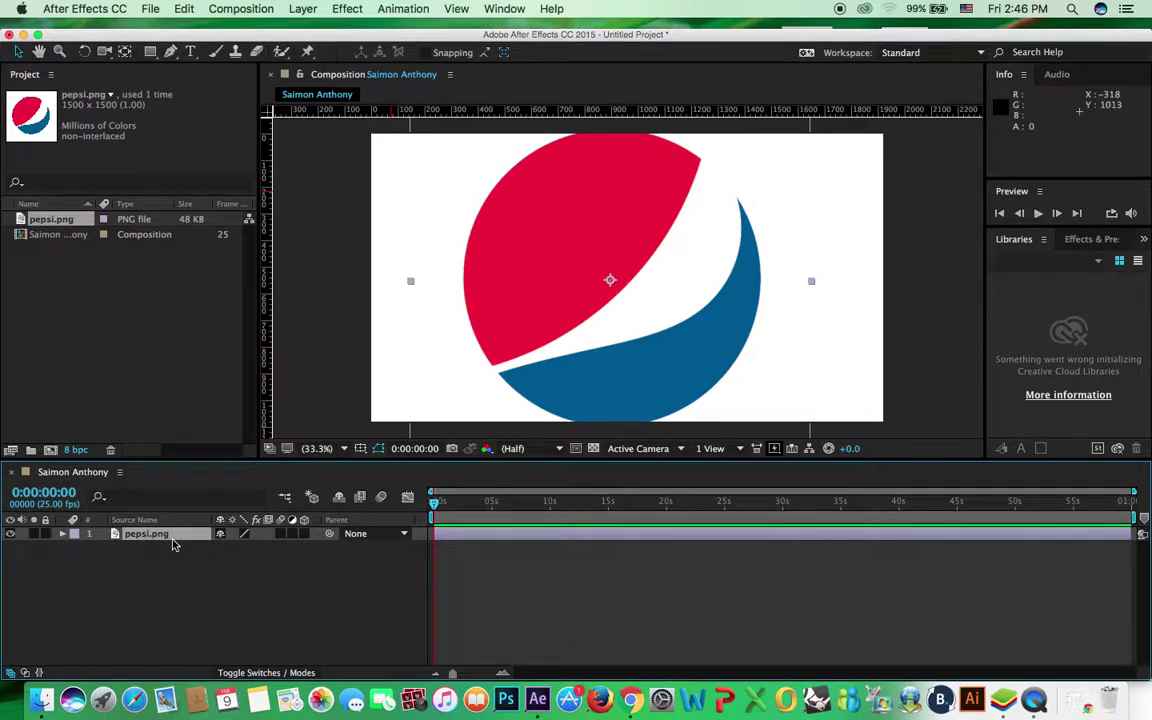
pyautogui.press(',')
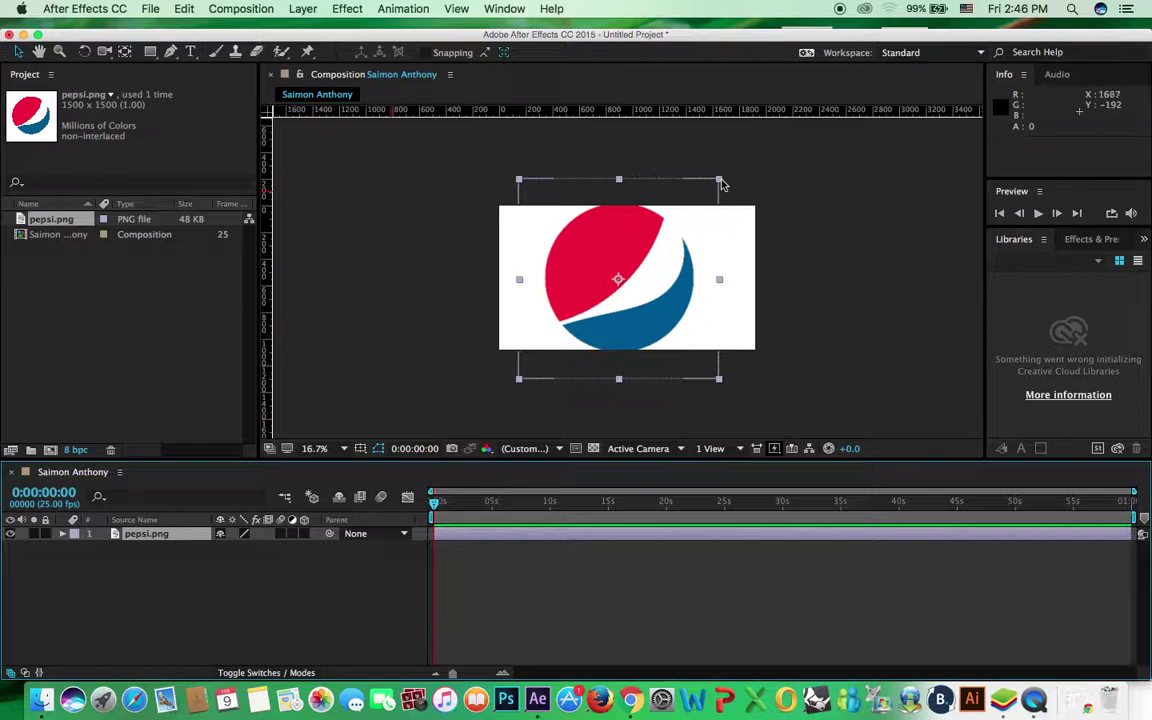
pyautogui.moveTo(721, 181); pyautogui.dragTo(709, 190)
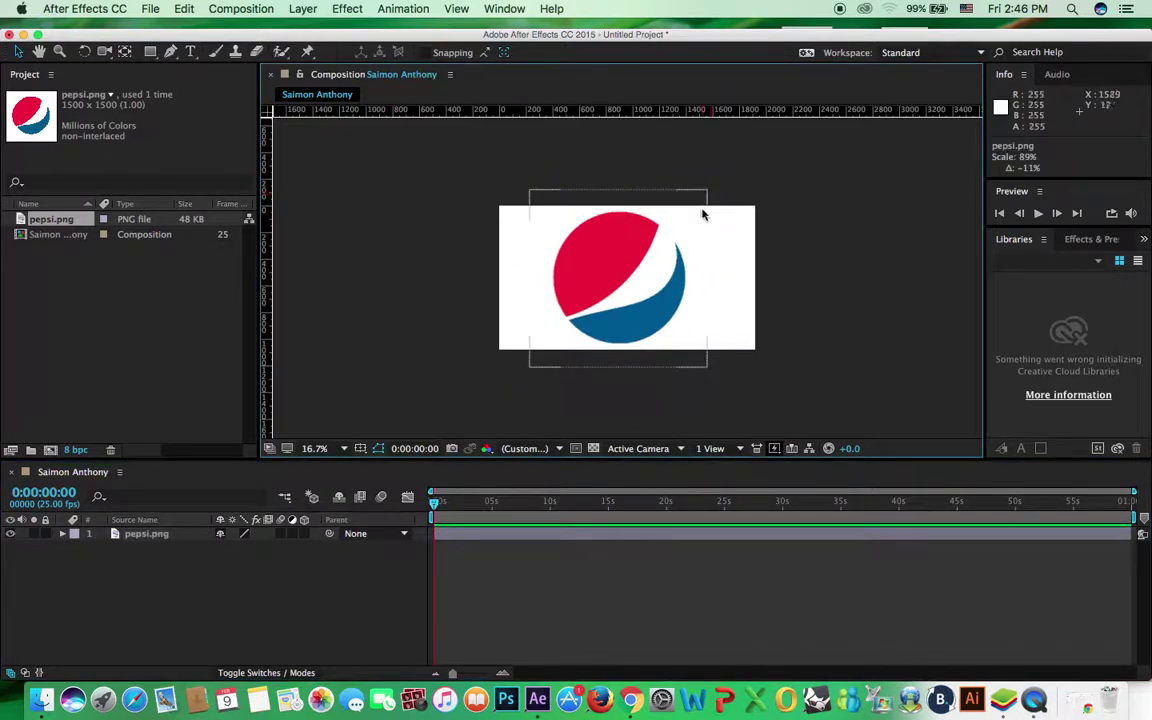
pyautogui.moveTo(708, 191); pyautogui.dragTo(720, 231)
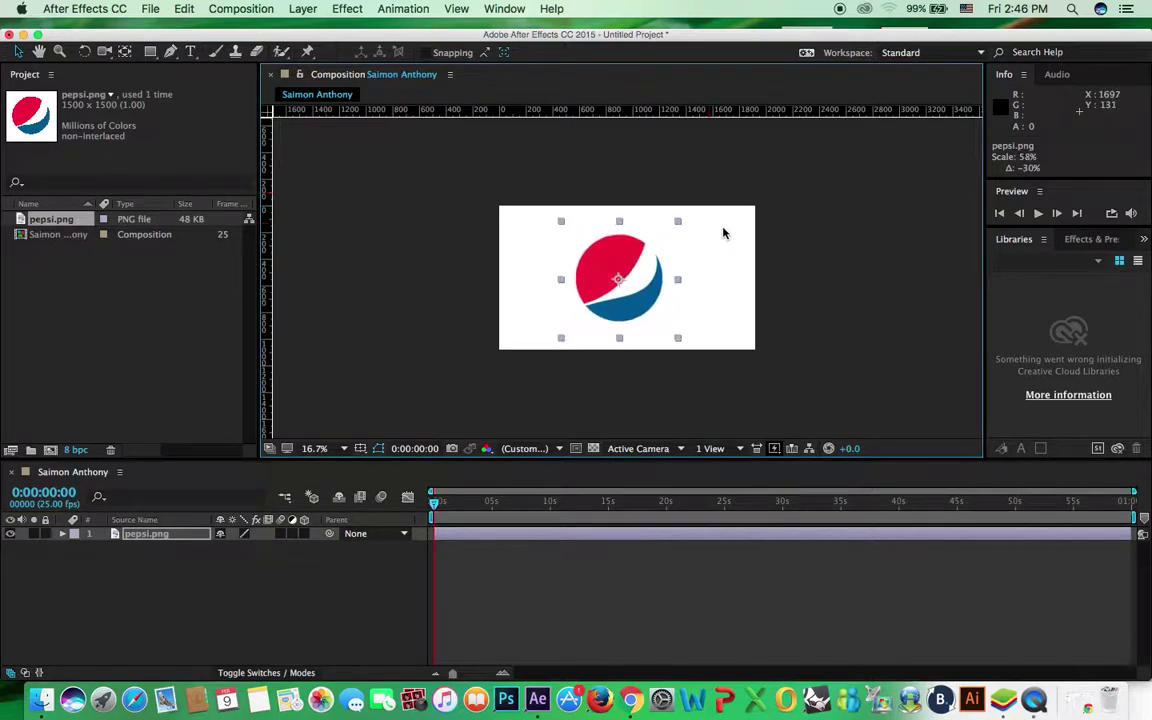
pyautogui.click(340, 448)
pyautogui.click(319, 428)
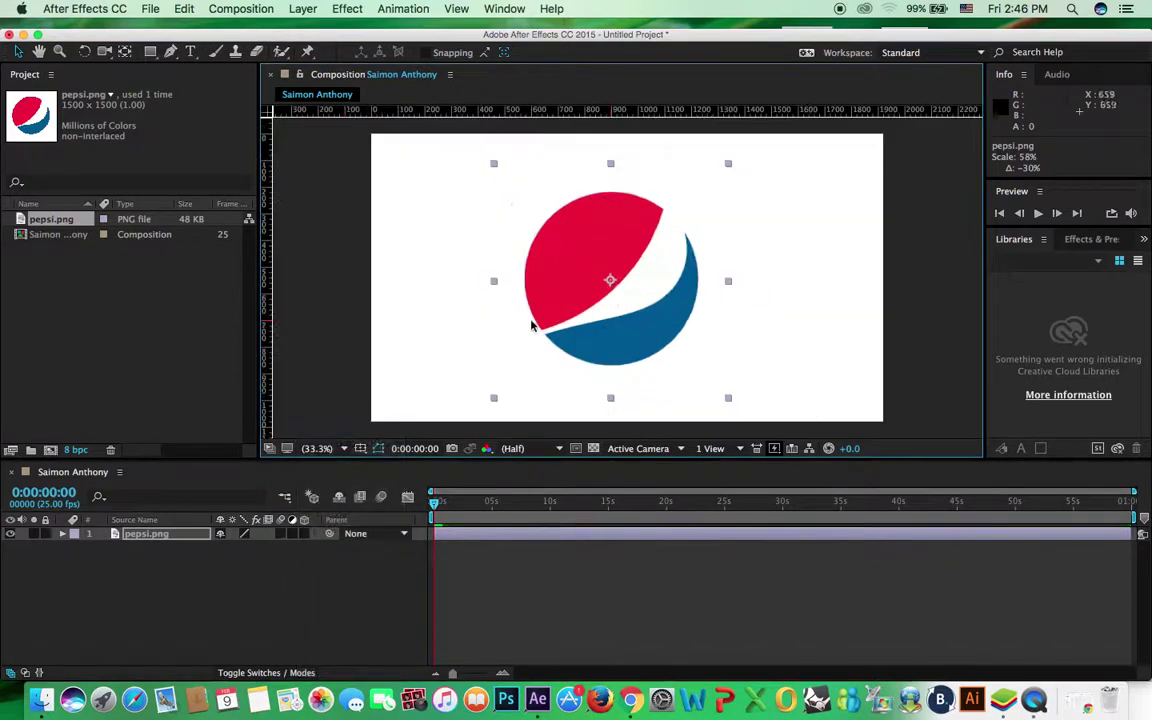
pyautogui.moveTo(730, 166); pyautogui.dragTo(703, 229)
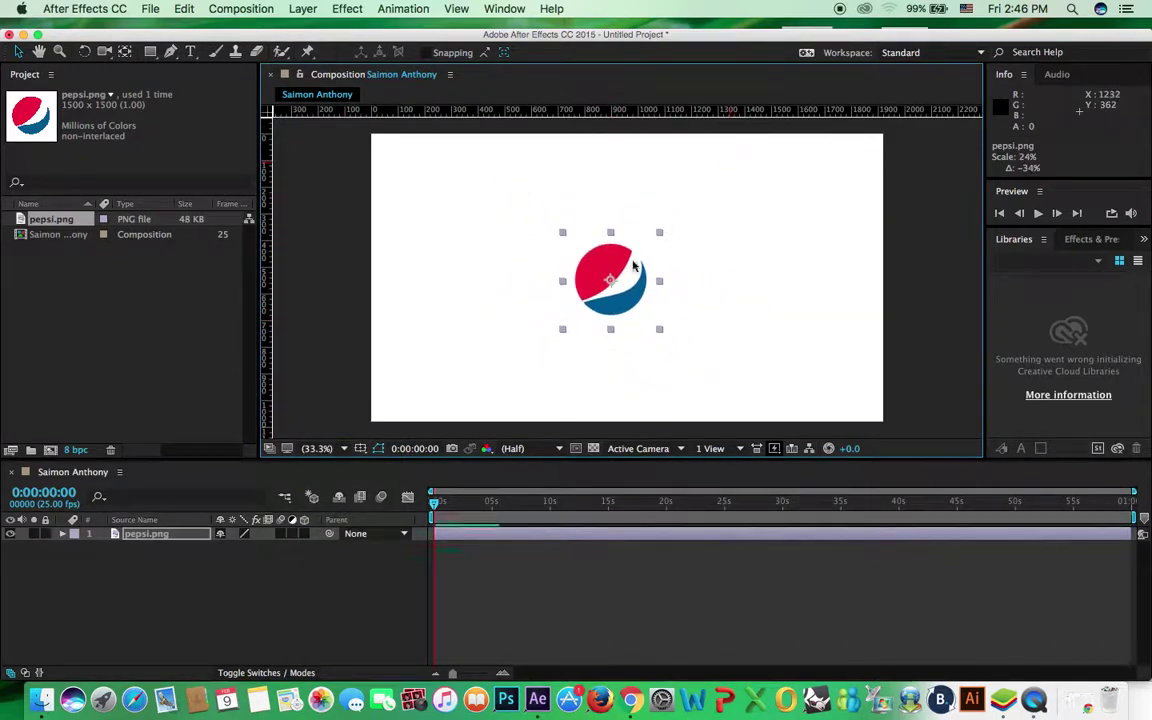
# Move the Pepsi logo to the upper-left area of the frame
pyautogui.moveTo(597, 257); pyautogui.dragTo(419, 238)
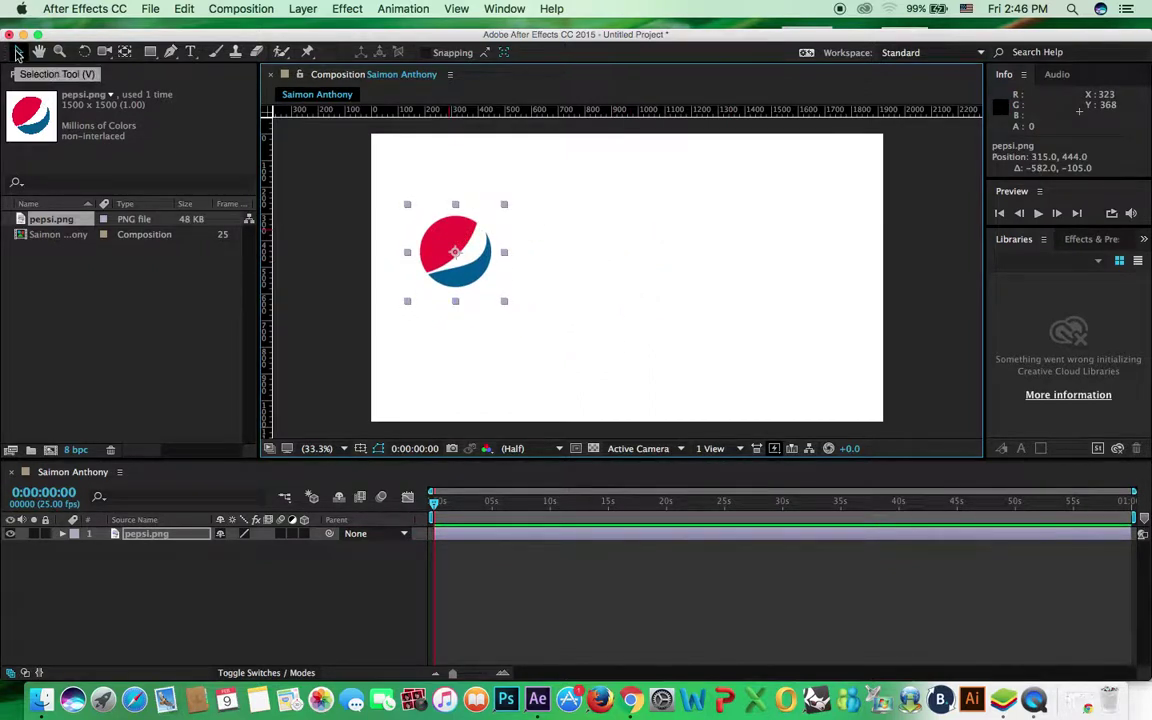
pyautogui.click(150, 51)
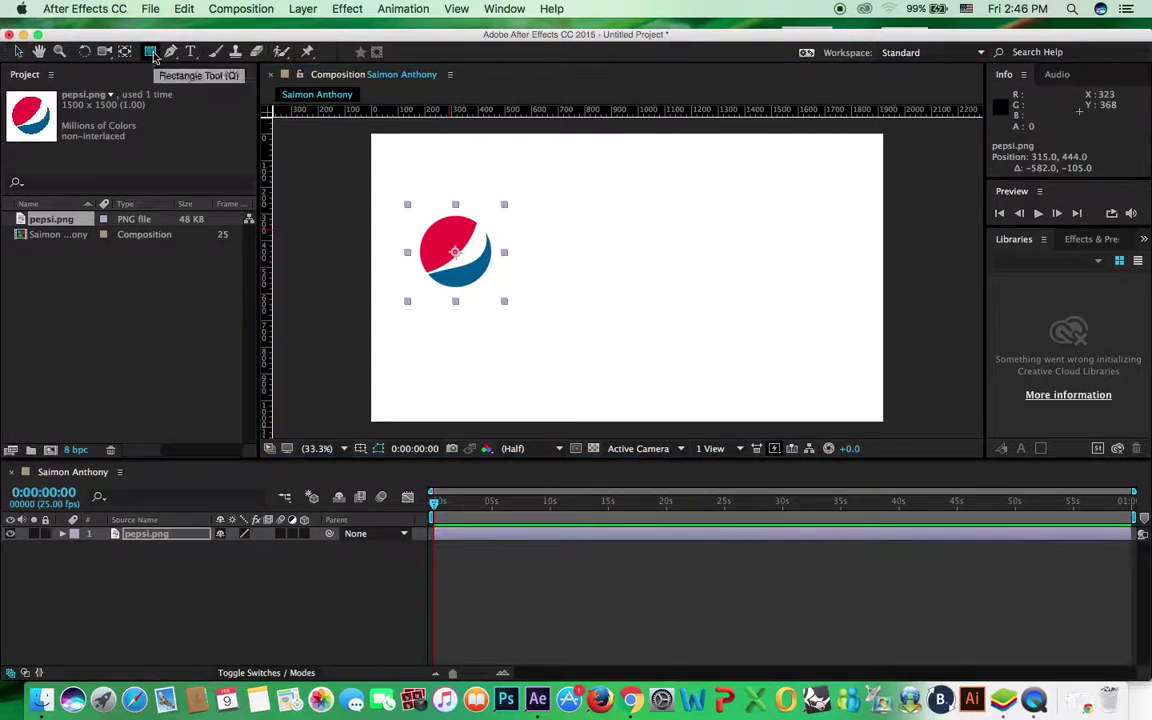
pyautogui.press('v')
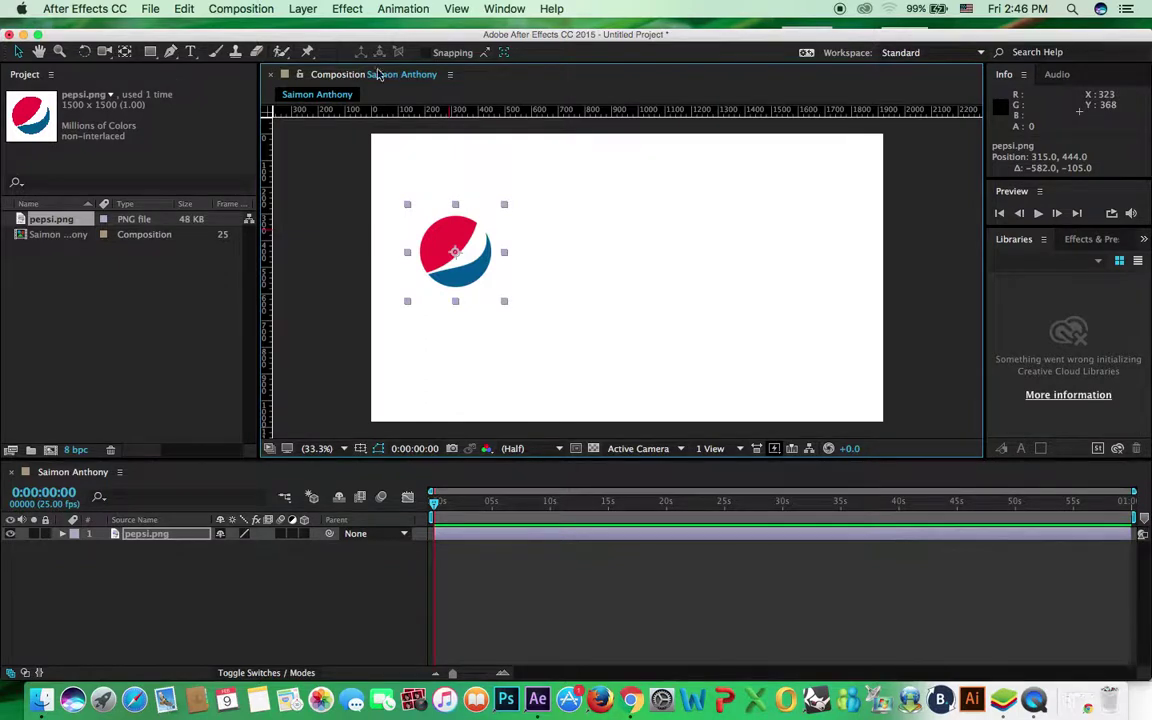
pyautogui.moveTo(412, 219); pyautogui.dragTo(430, 194)
pyautogui.moveTo(439, 192); pyautogui.dragTo(448, 195)
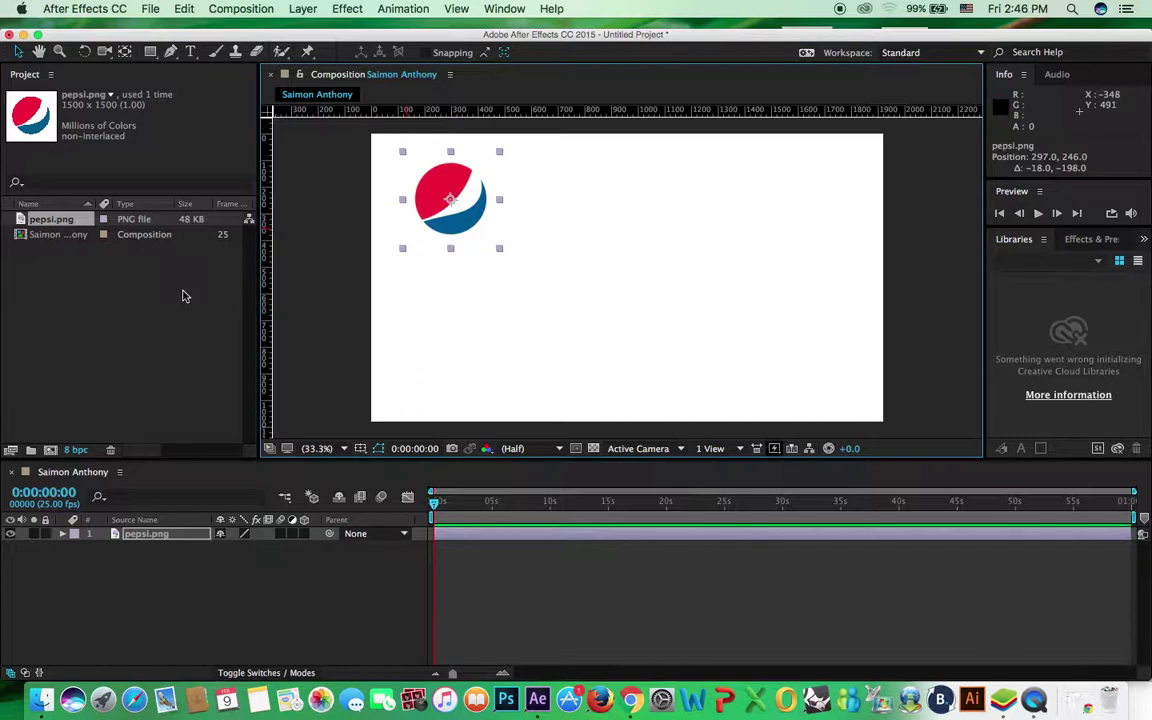
pyautogui.doubleClick(151, 288)
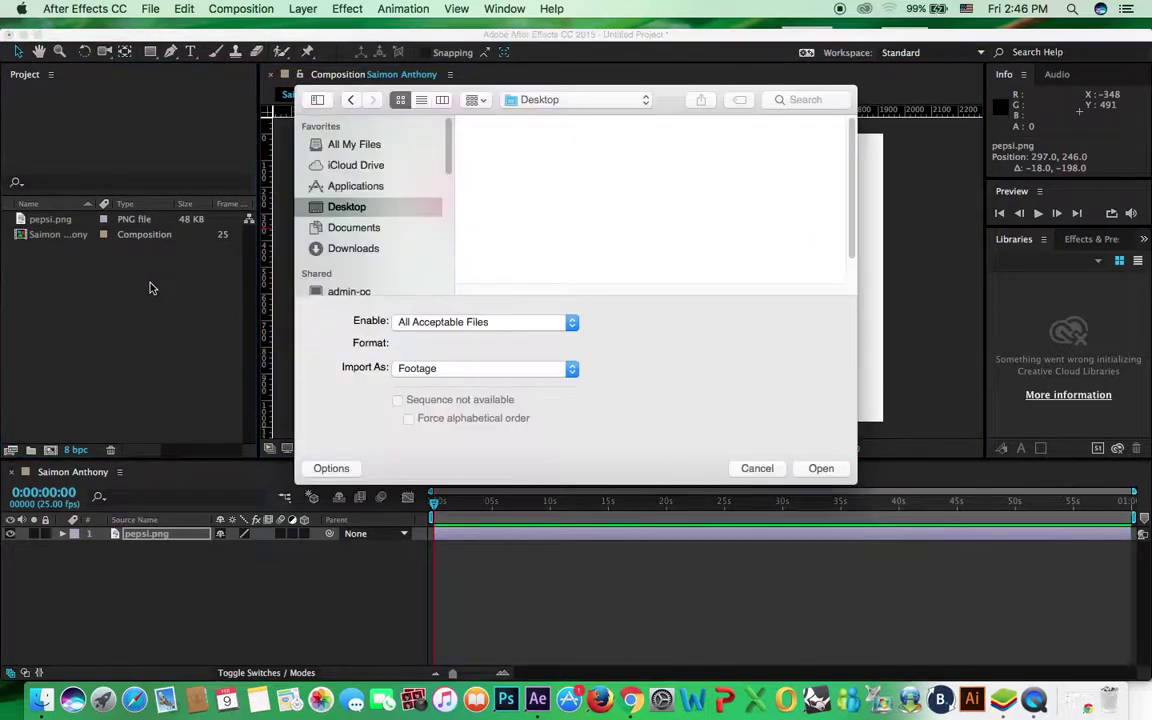
# Scroll the Desktop files and import ice cream.png (252×600 PNG)
pyautogui.moveTo(851, 147); pyautogui.dragTo(851, 216)
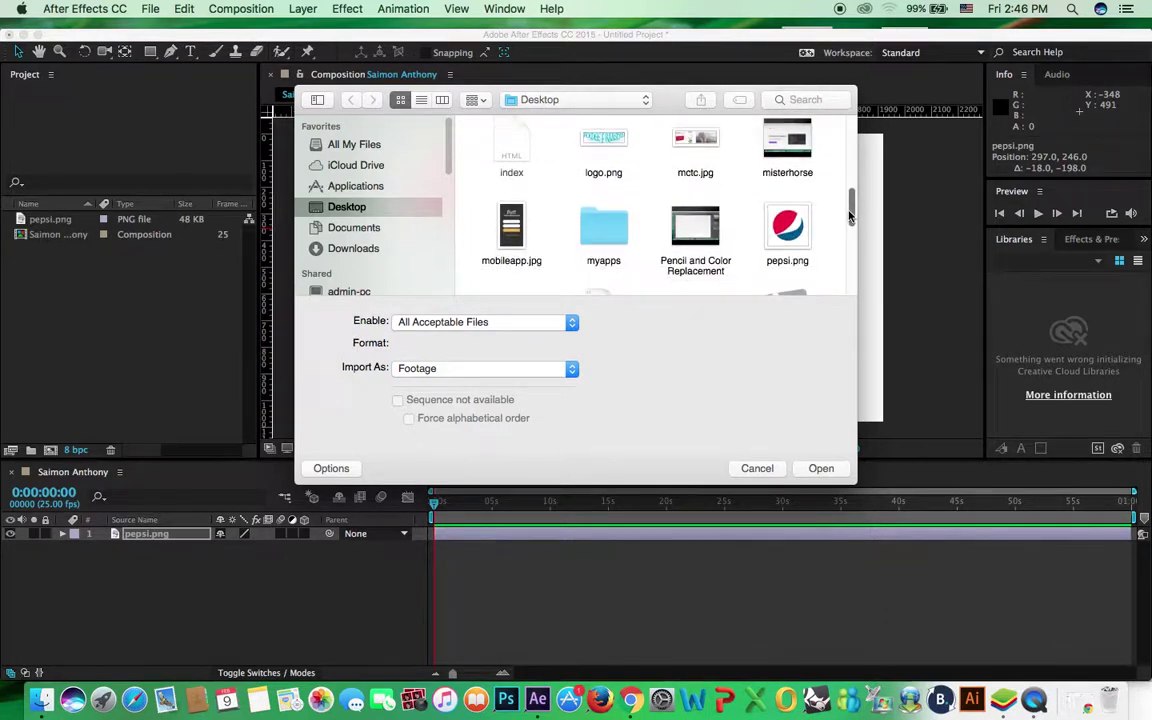
pyautogui.moveTo(851, 212); pyautogui.dragTo(863, 195)
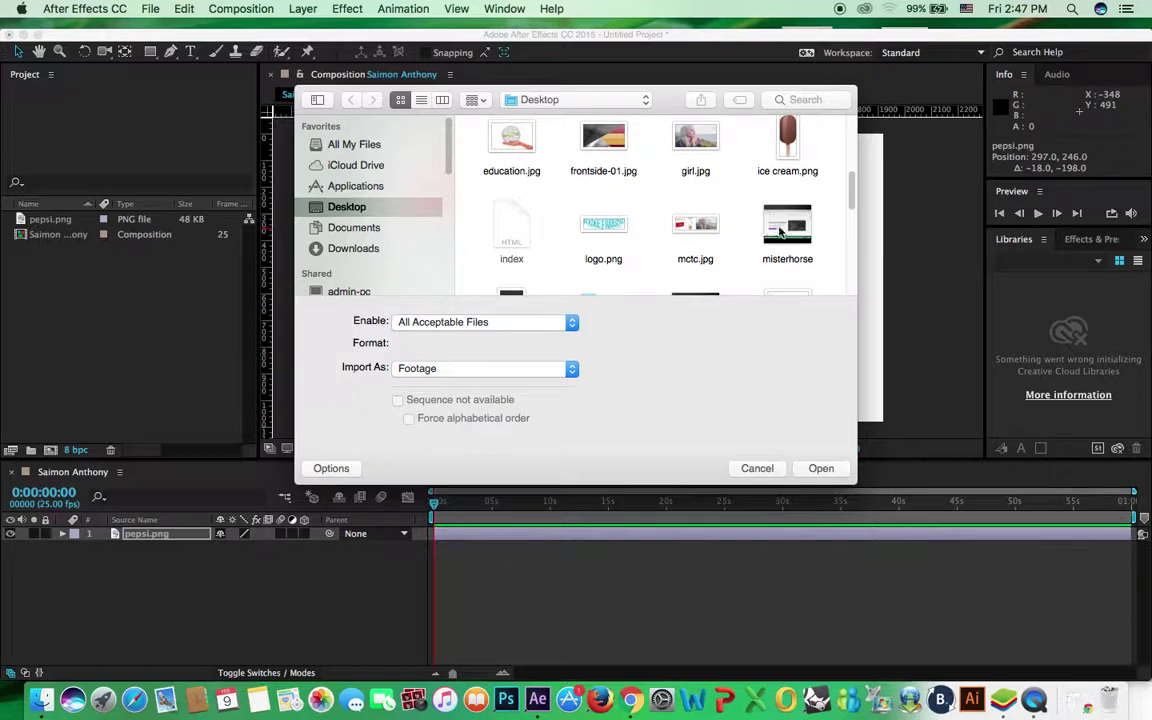
pyautogui.moveTo(851, 201); pyautogui.dragTo(851, 185)
pyautogui.doubleClick(787, 190)
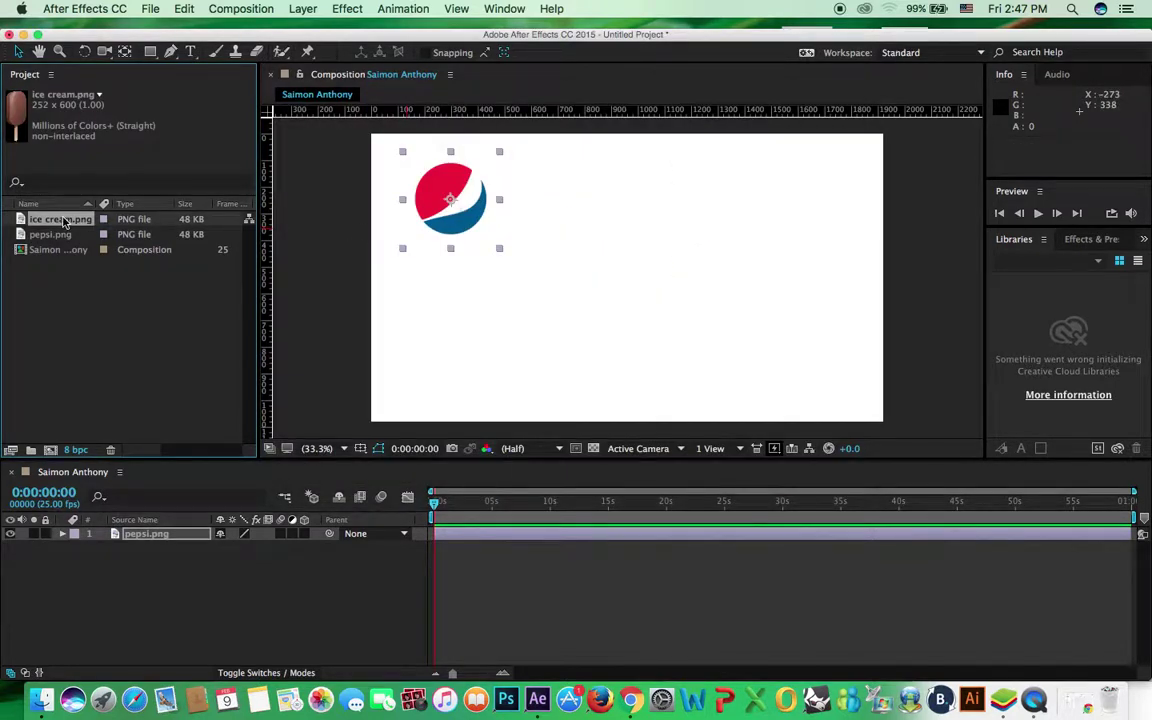
# Add ice cream.png to the composition and place it right of the Pepsi logo
pyautogui.moveTo(76, 226); pyautogui.dragTo(720, 272)
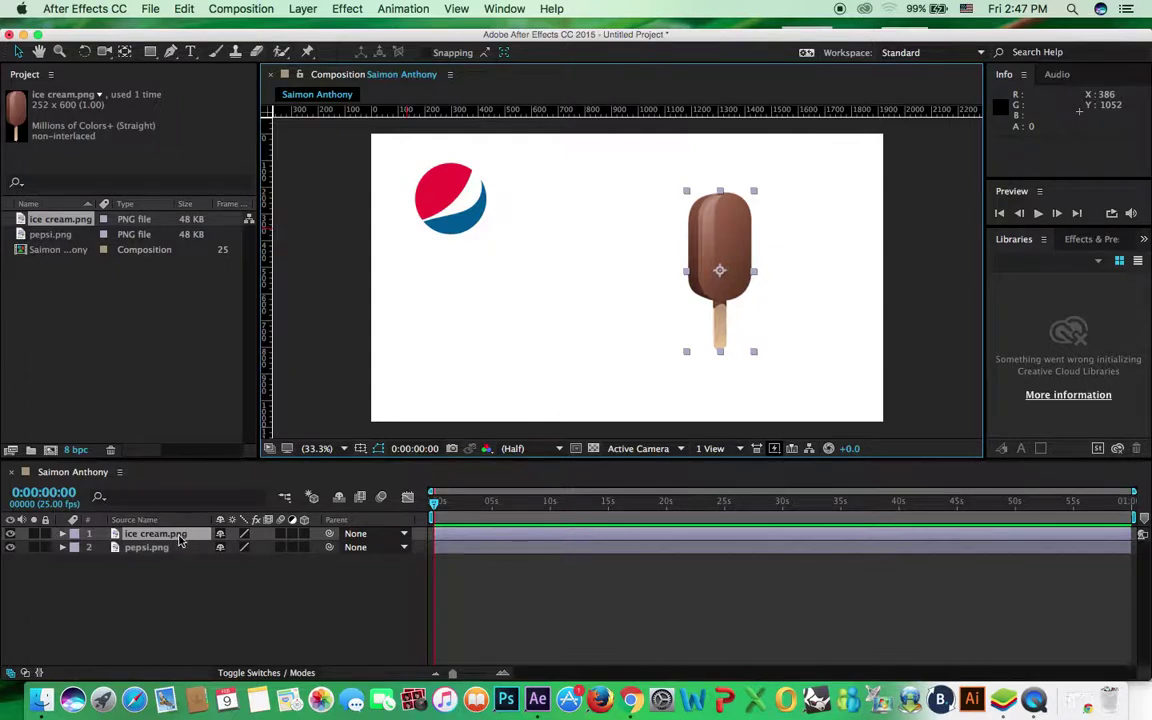
pyautogui.moveTo(462, 178); pyautogui.dragTo(546, 253)
pyautogui.moveTo(718, 250); pyautogui.dragTo(690, 256)
pyautogui.click(787, 249)
pyautogui.click(684, 244)
# Toggle selection between the Pepsi and ice cream layers, ending on the Pepsi logo
pyautogui.click(527, 260)
pyautogui.press('super+Up')
pyautogui.press('super+Down')
pyautogui.press('super+Up')
pyautogui.press('super+Down')
pyautogui.press('super+Up')
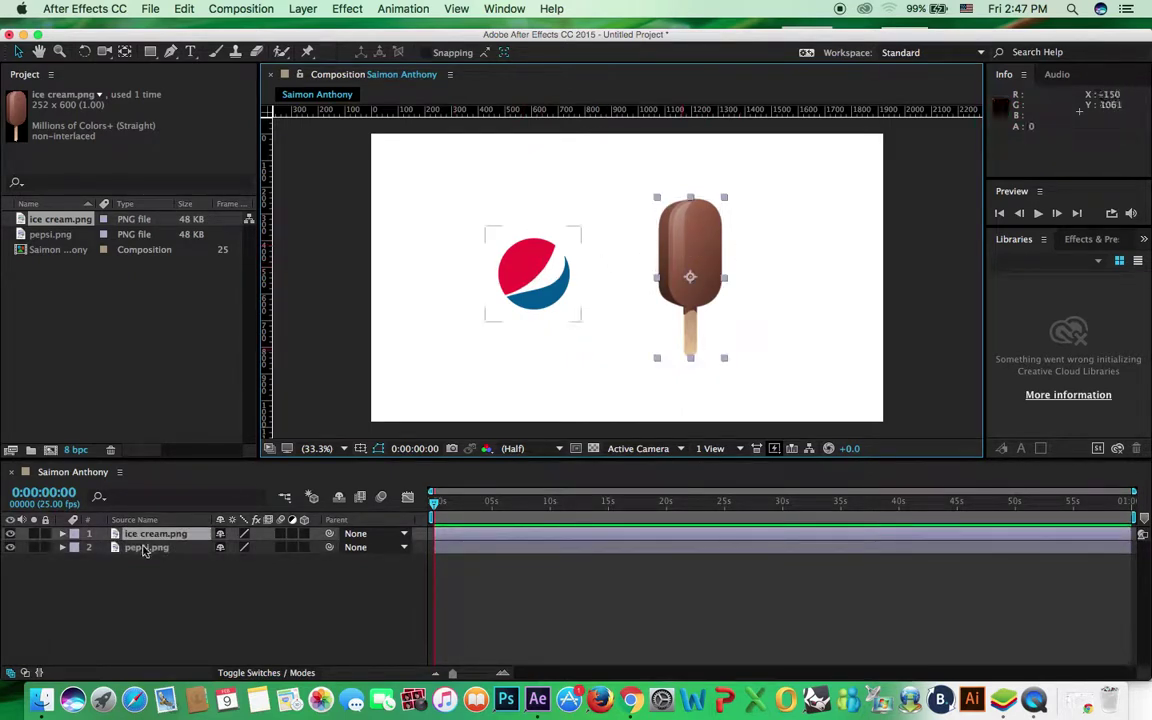
pyautogui.click(522, 272)
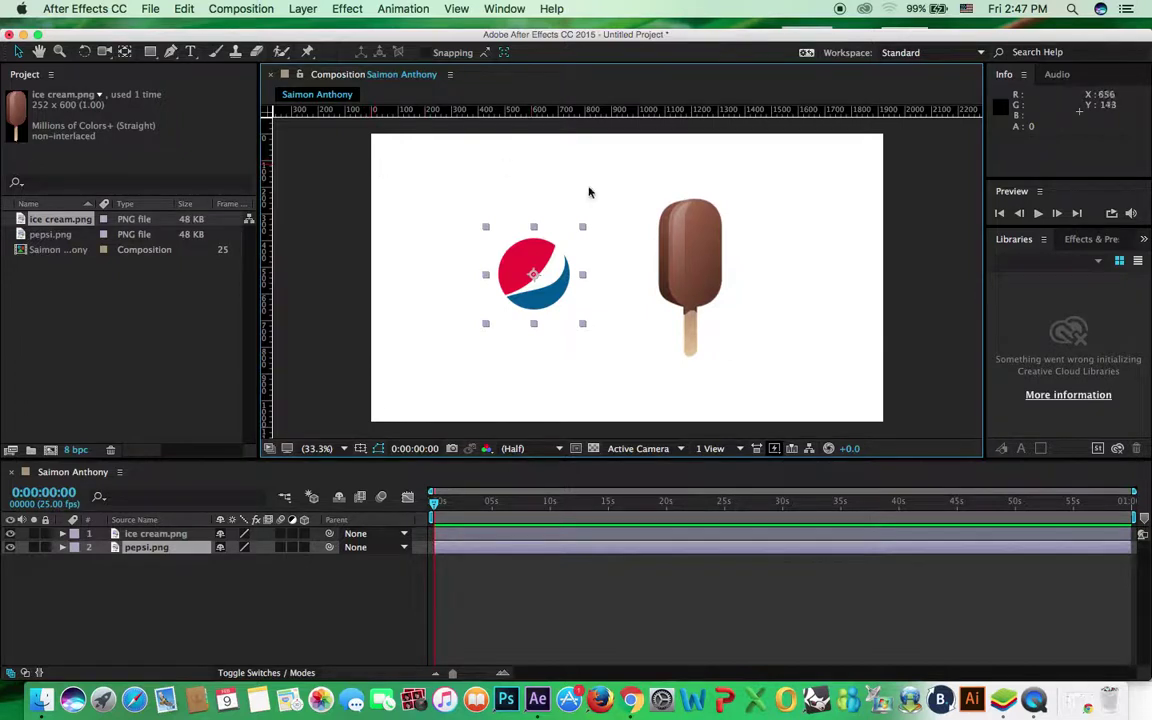
# Pan around the composition view, then fit the whole composition in the viewer
pyautogui.click(39, 55)
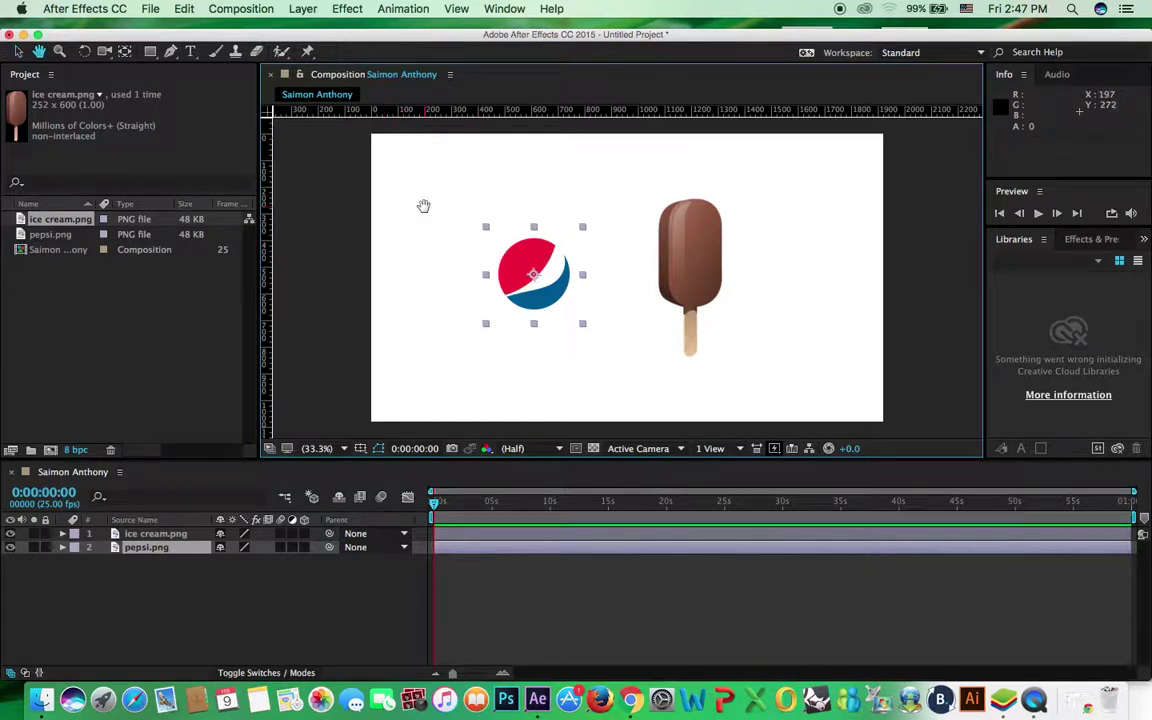
pyautogui.moveTo(521, 204); pyautogui.dragTo(506, 207)
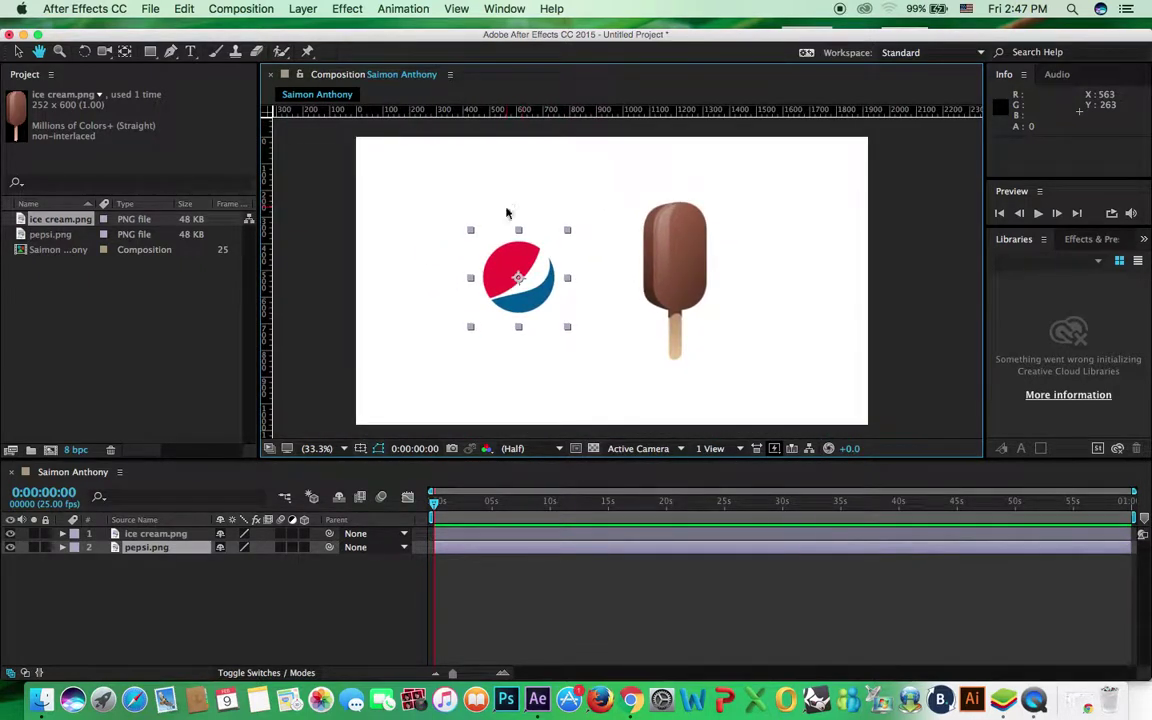
pyautogui.scroll(7, 506, 212)
pyautogui.hscroll(-10, 438, 282)
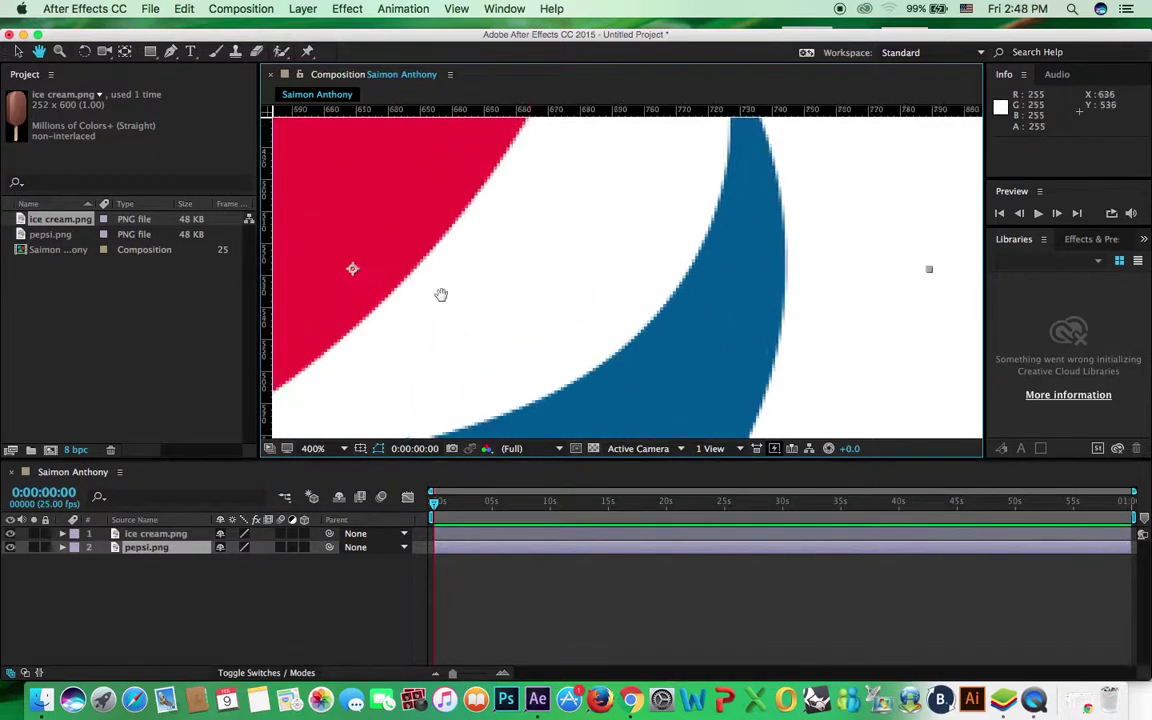
pyautogui.hscroll(-10, 441, 294)
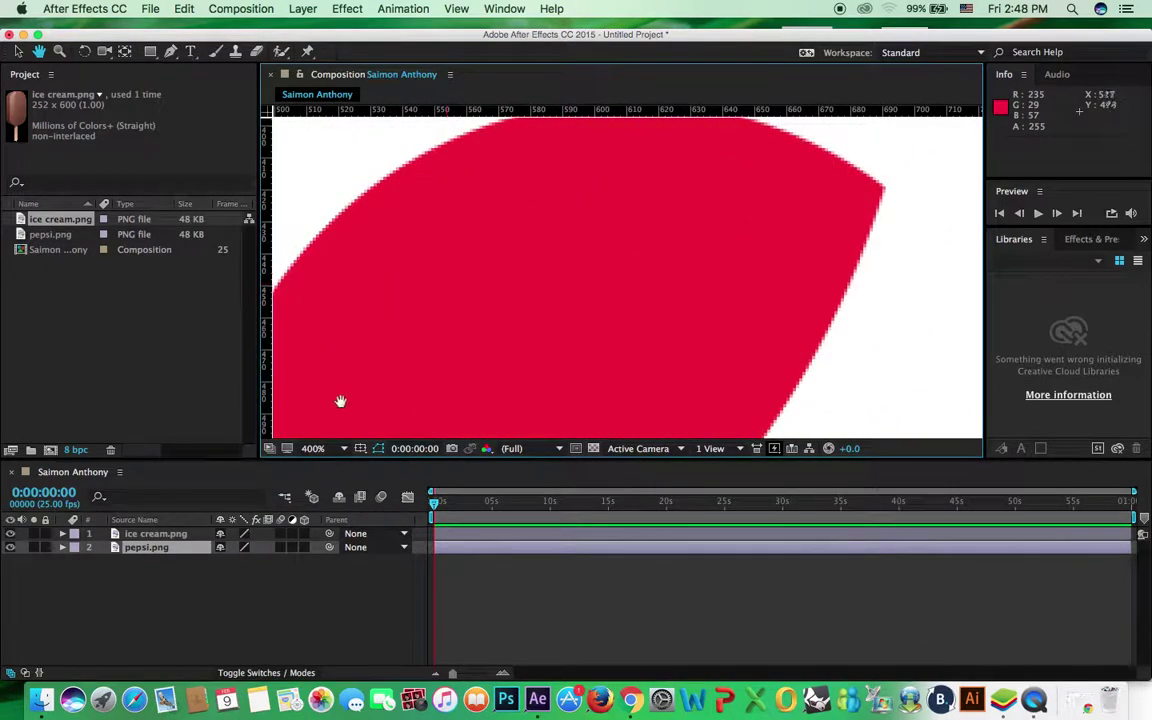
pyautogui.click(330, 449)
pyautogui.click(332, 430)
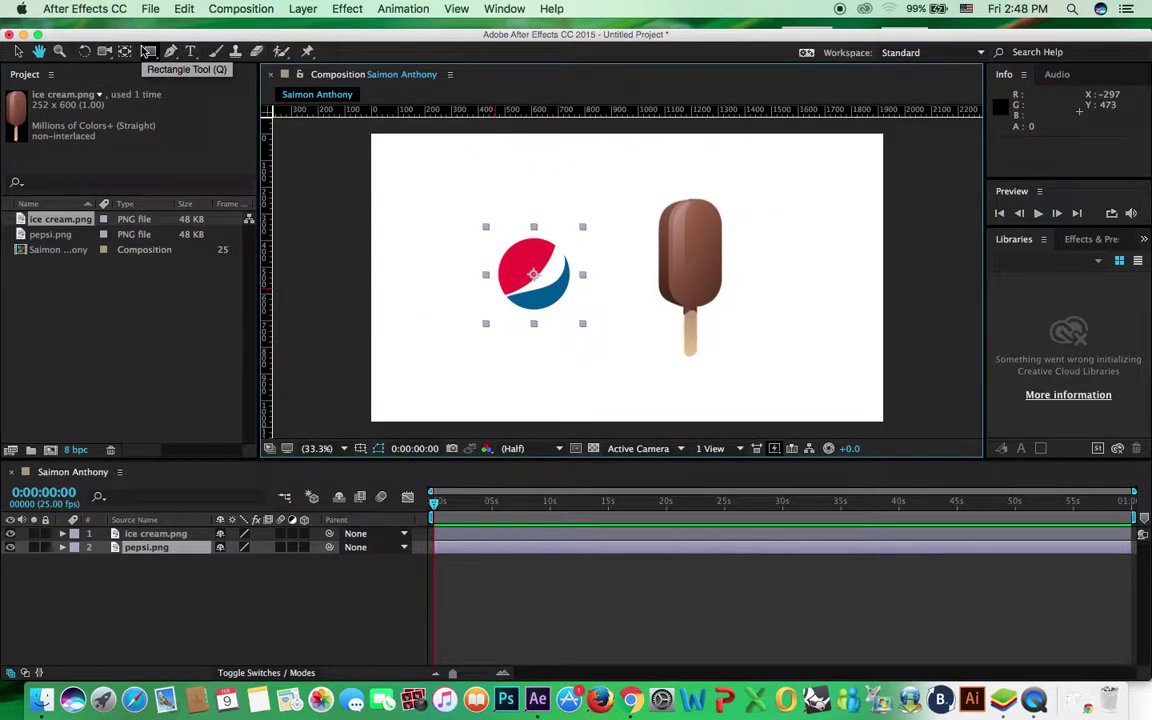
# Zoom in on the logo, refit the composition, and return to the Selection tool
pyautogui.press('z')
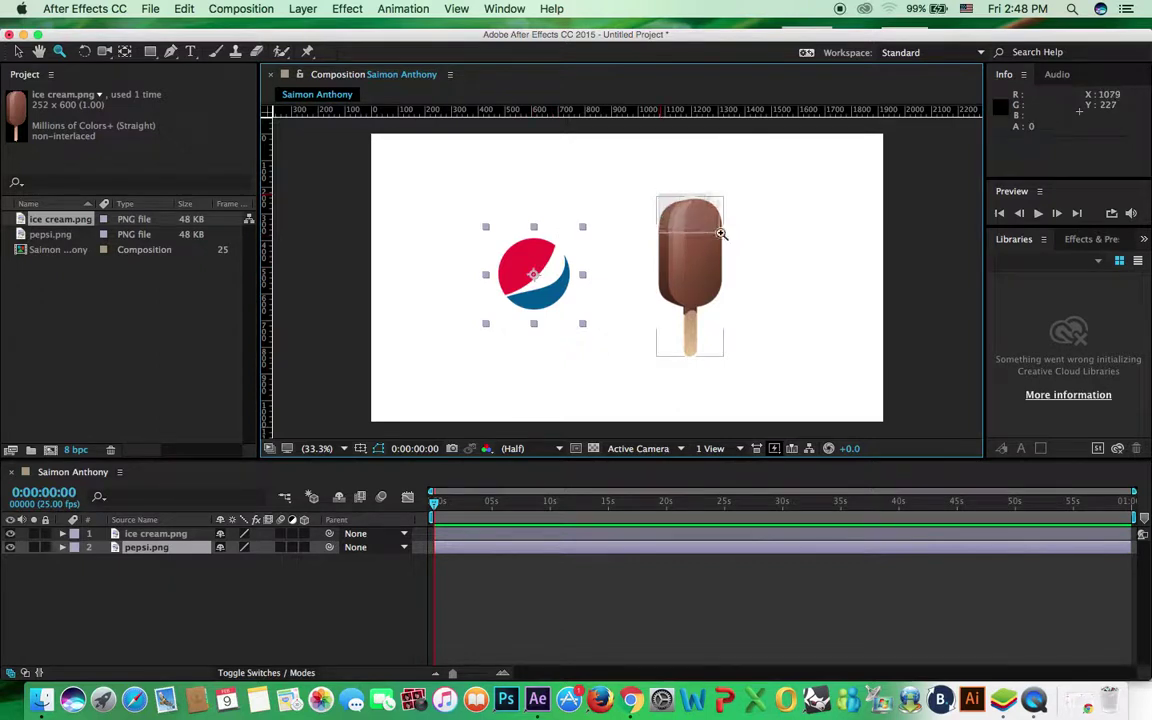
pyautogui.scroll(3, 730, 237)
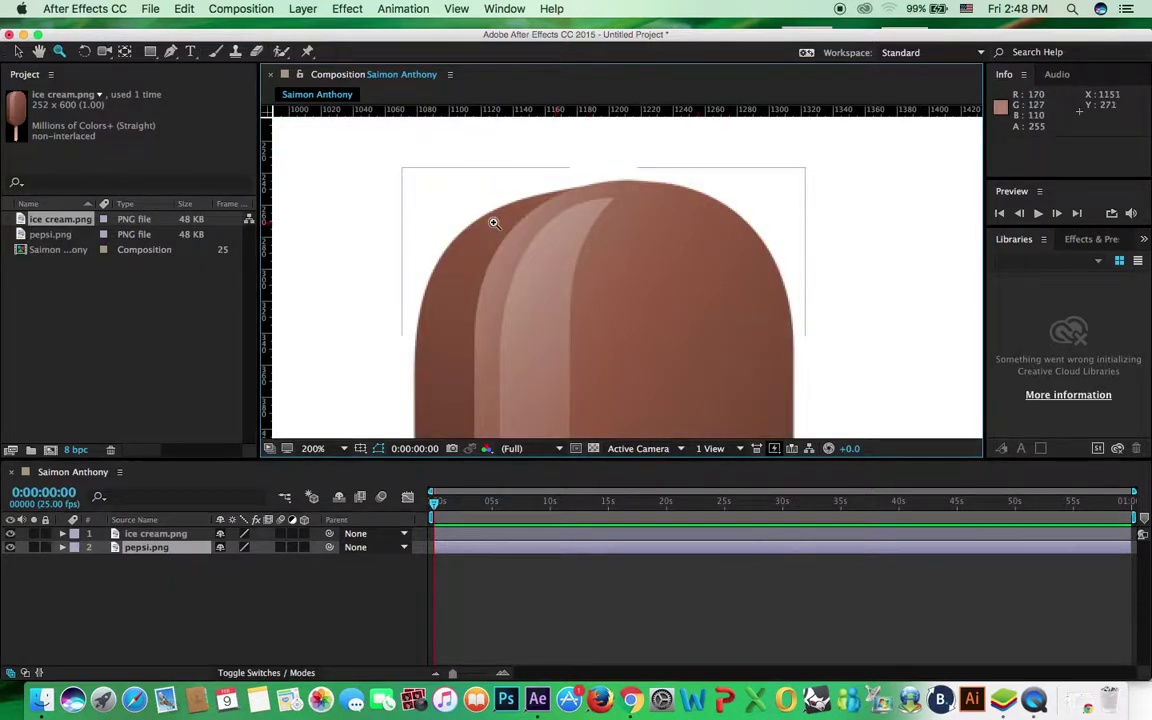
pyautogui.click(313, 448)
pyautogui.click(322, 427)
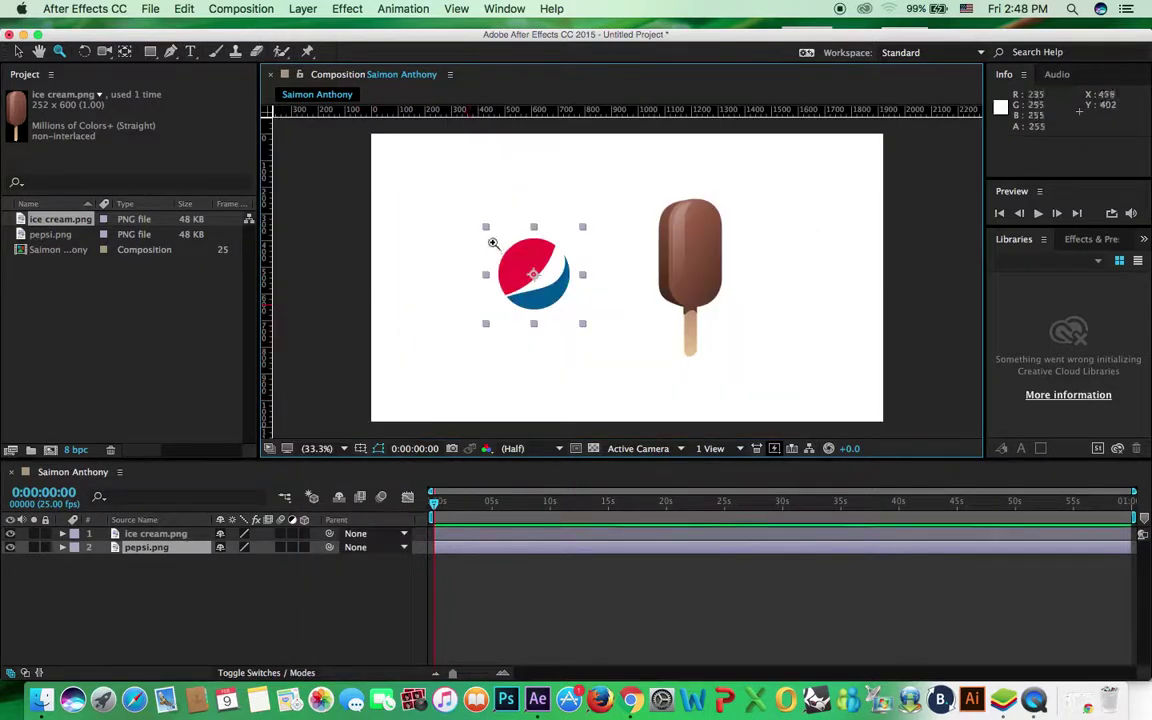
pyautogui.scroll(3, 504, 257)
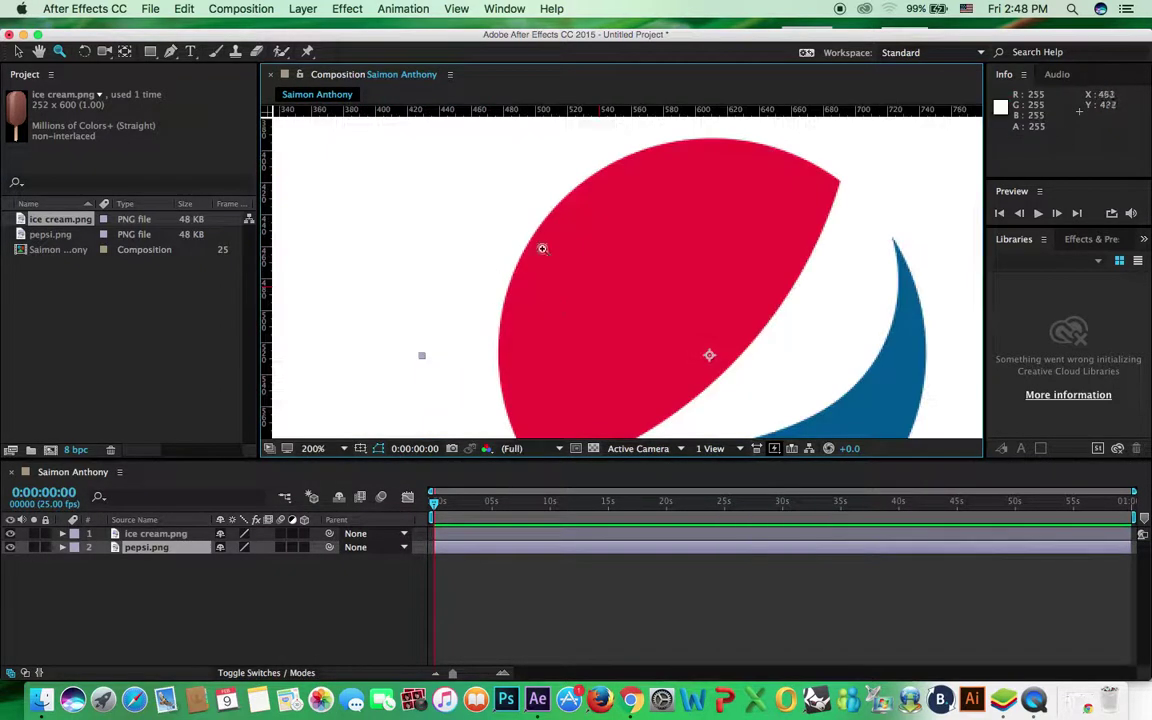
pyautogui.click(313, 448)
pyautogui.click(320, 427)
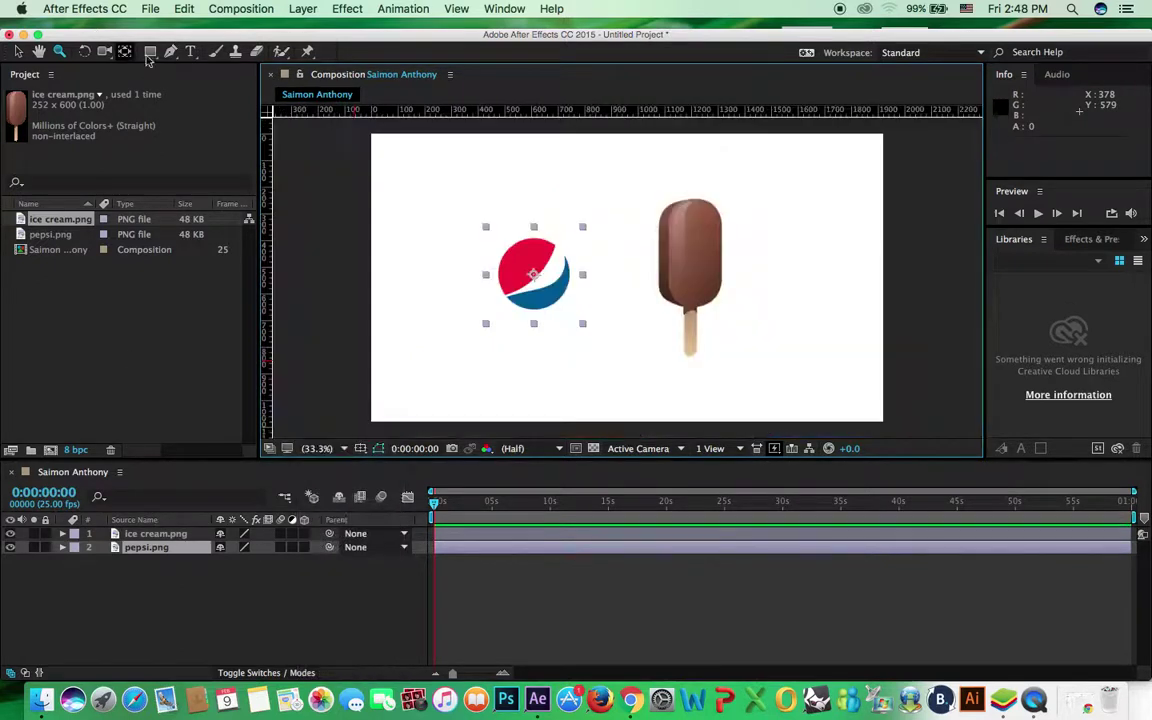
pyautogui.click(18, 51)
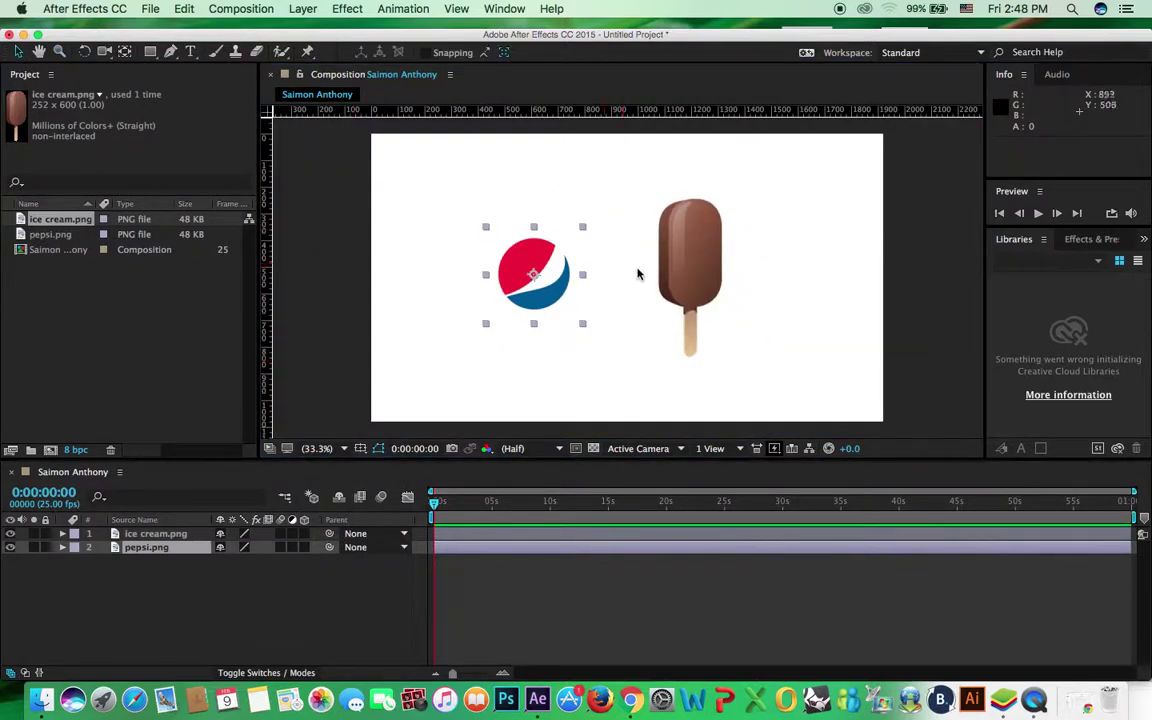
# Nudge the ice cream slightly right and down, then rotate it to about -1.2°
pyautogui.click(709, 259)
pyautogui.moveTo(709, 259); pyautogui.dragTo(722, 266)
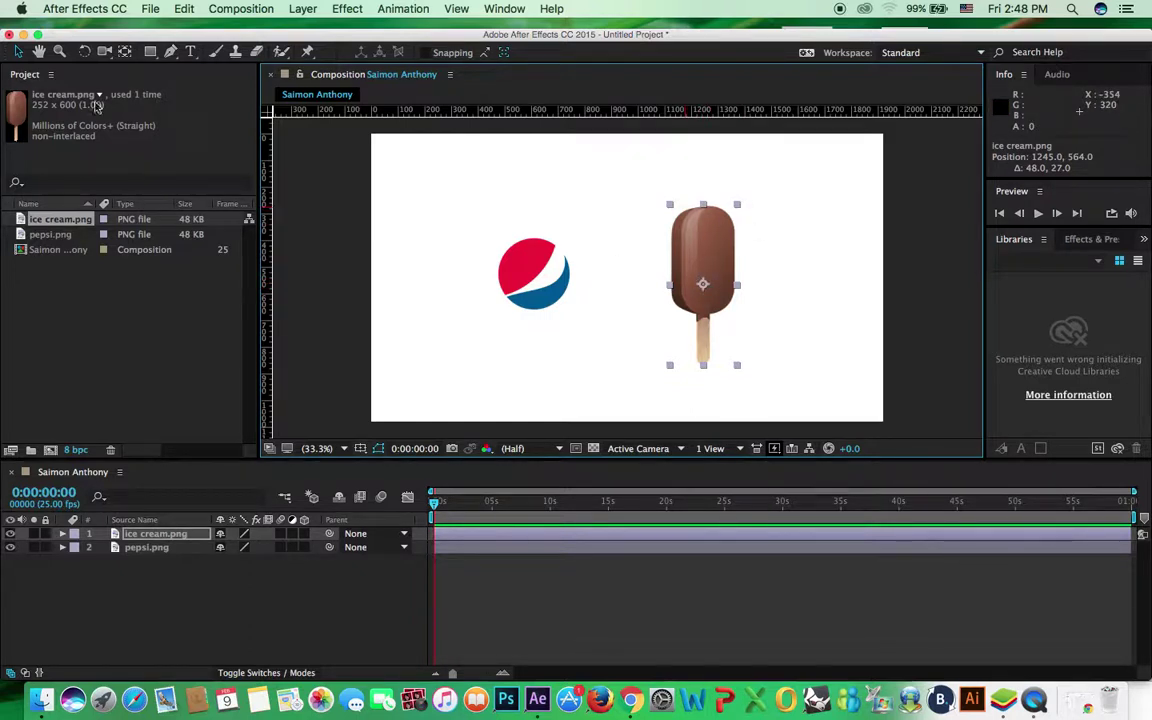
pyautogui.click(85, 52)
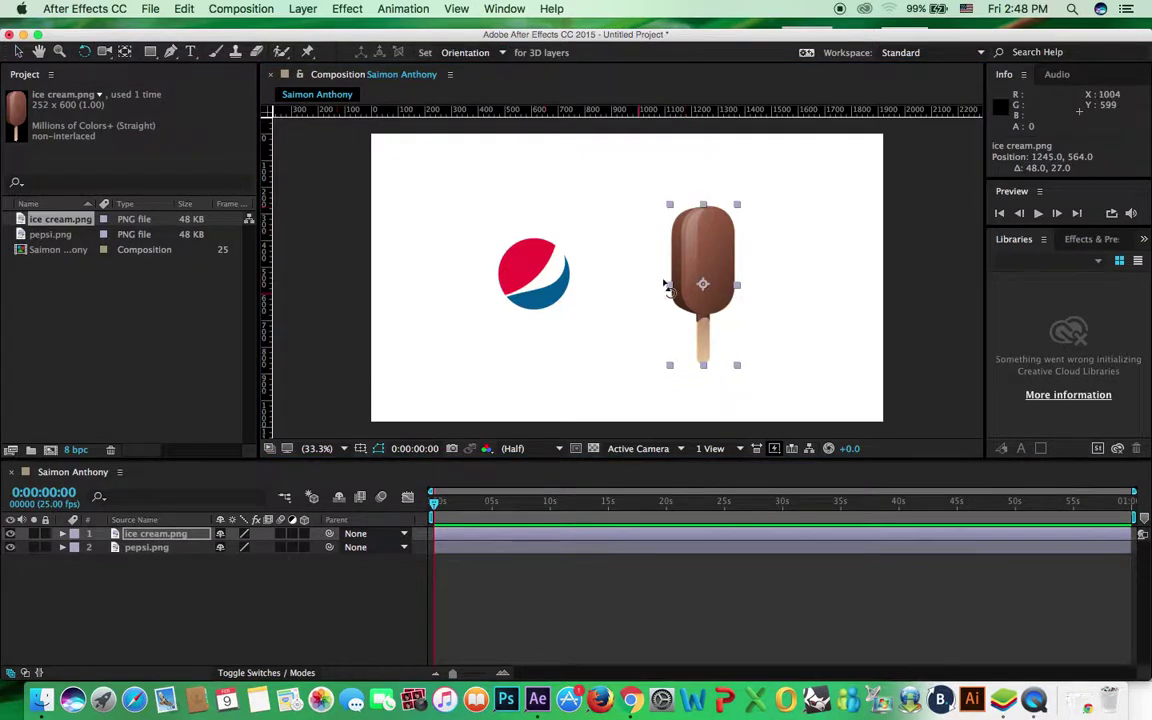
pyautogui.moveTo(743, 213); pyautogui.dragTo(718, 253)
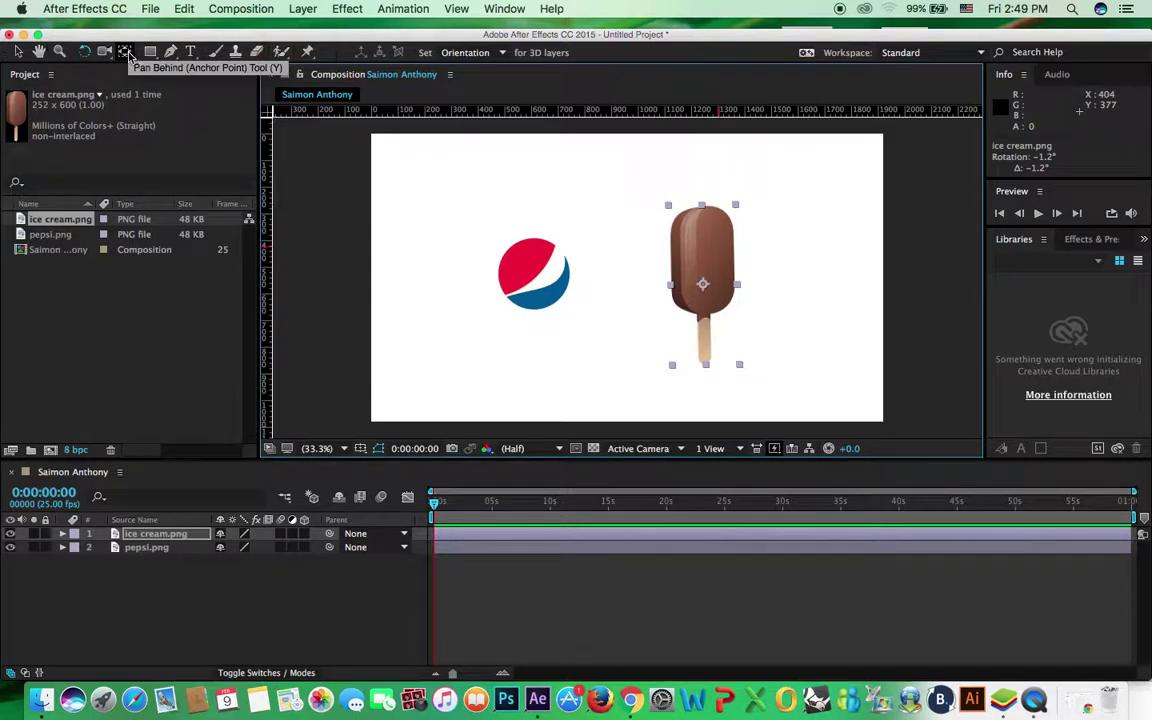
# Move the ice cream up-left and drop its anchor point to where the stick meets the bar
pyautogui.click(126, 52)
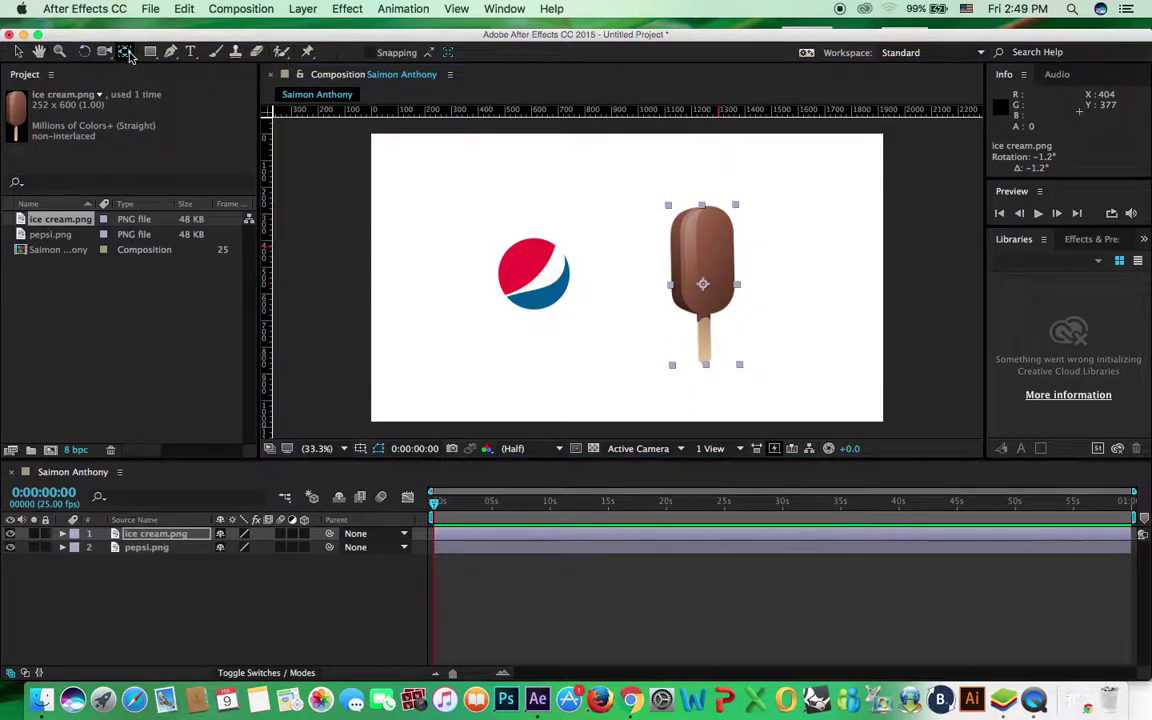
pyautogui.click(19, 54)
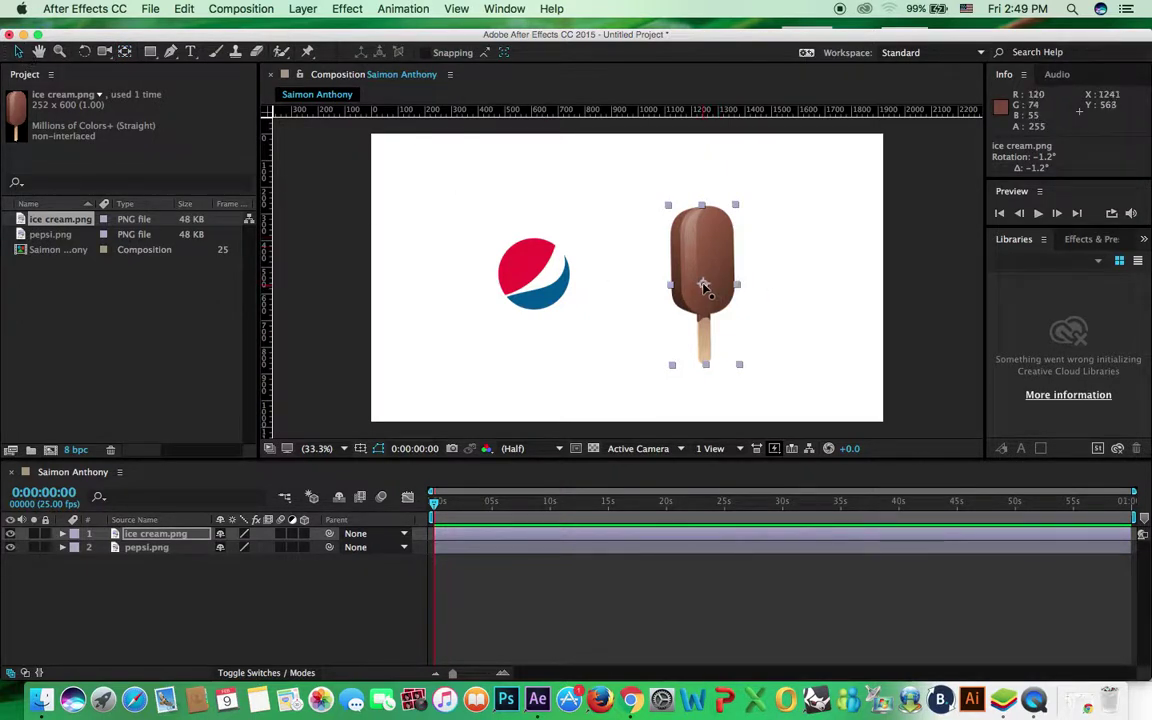
pyautogui.moveTo(705, 287); pyautogui.dragTo(681, 280)
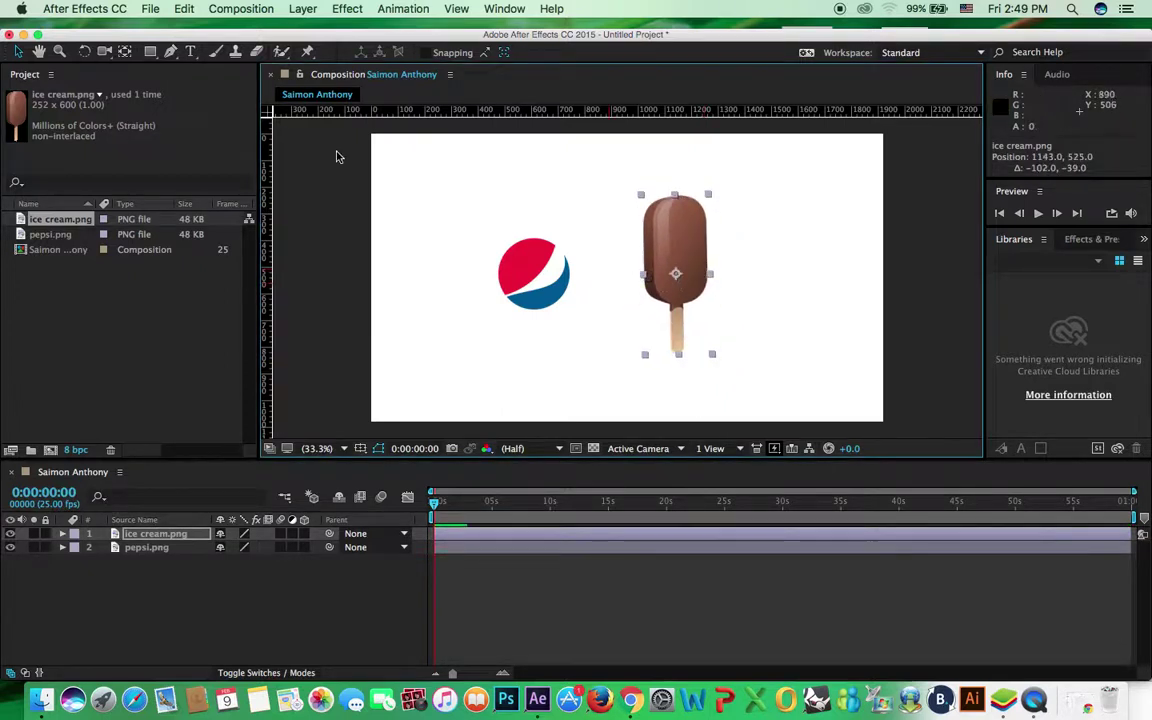
pyautogui.click(125, 53)
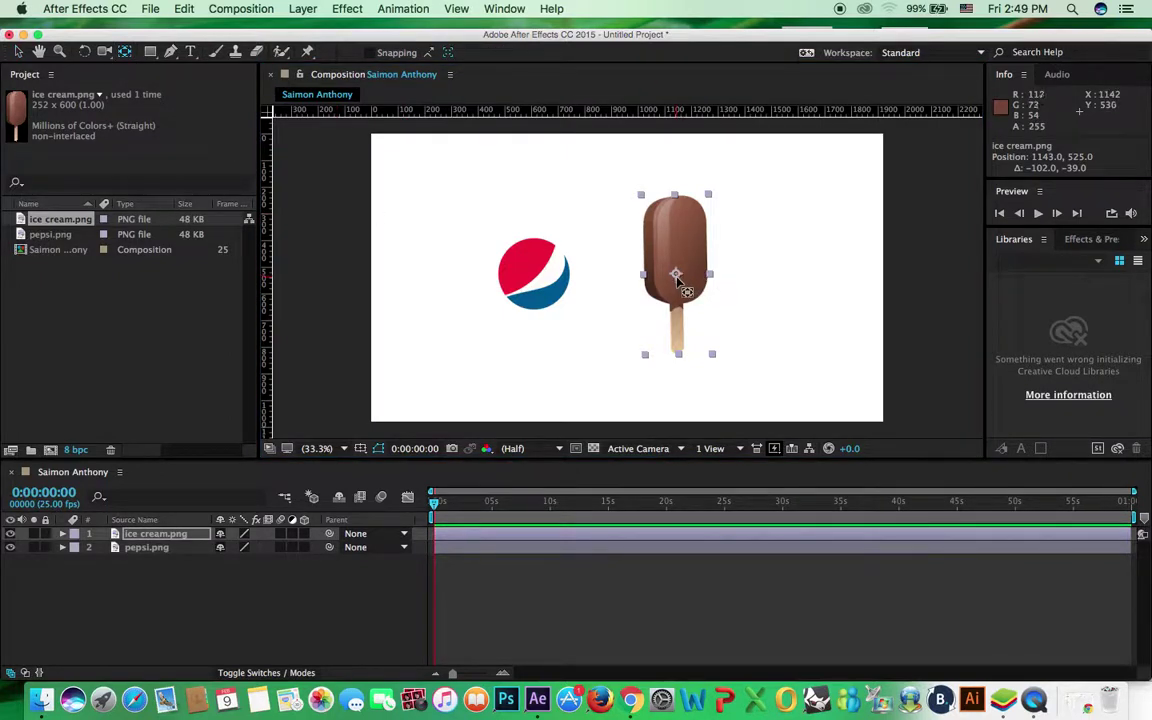
pyautogui.moveTo(677, 278); pyautogui.dragTo(678, 323)
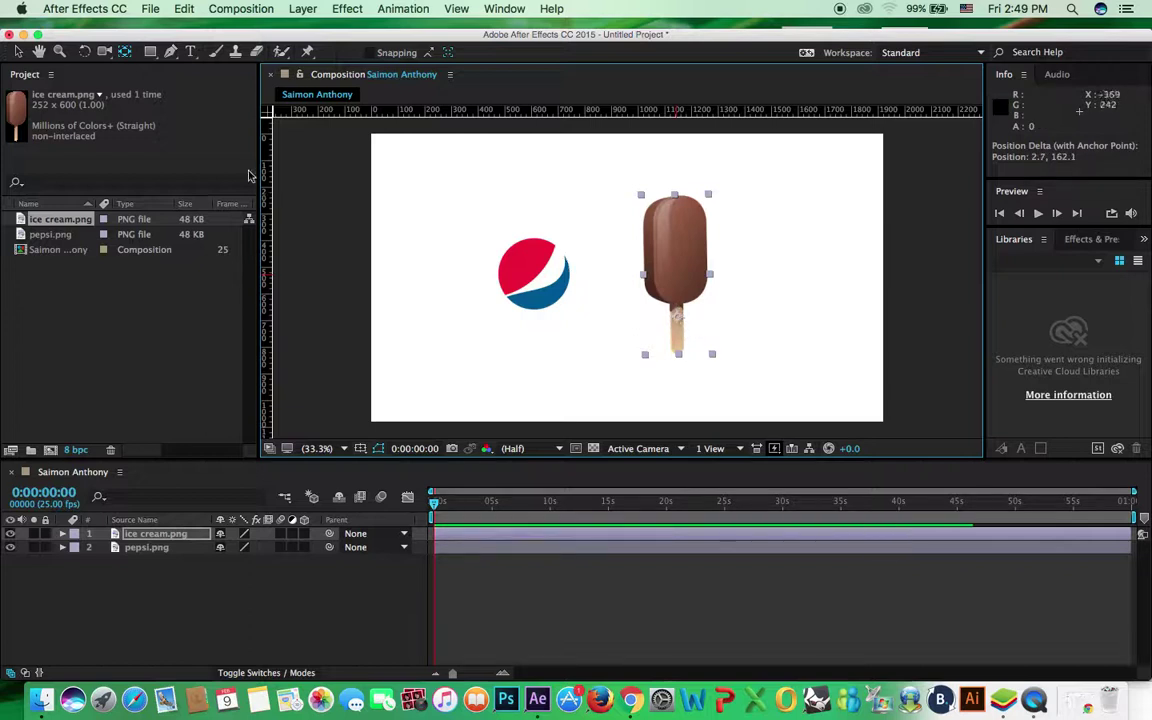
pyautogui.click(84, 53)
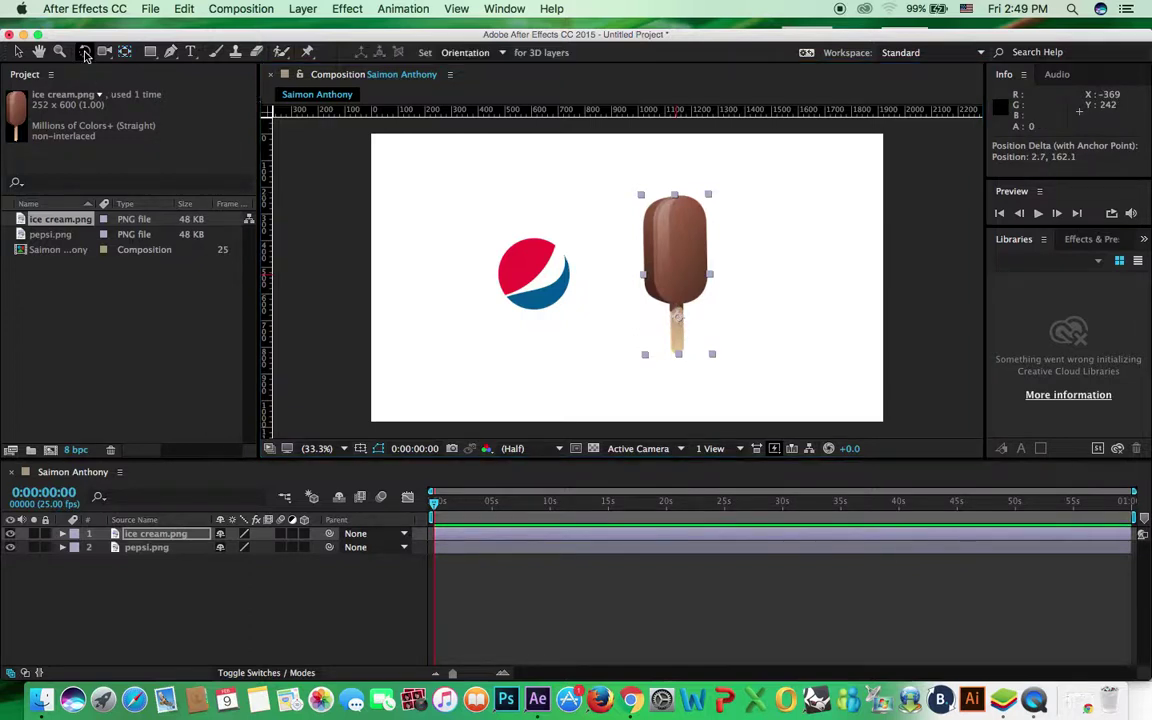
# Rotate the ice cream around its stick pivot, then undo the rotations and anchor move
pyautogui.moveTo(713, 205); pyautogui.dragTo(689, 314)
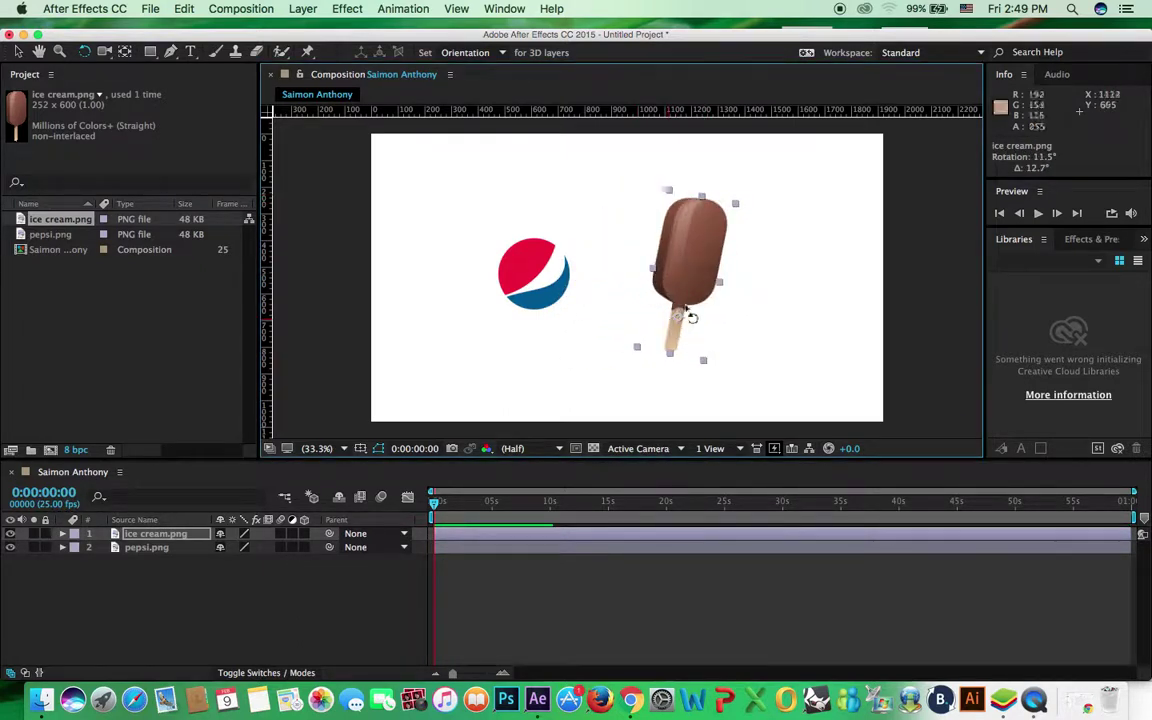
pyautogui.moveTo(761, 233); pyautogui.dragTo(770, 300)
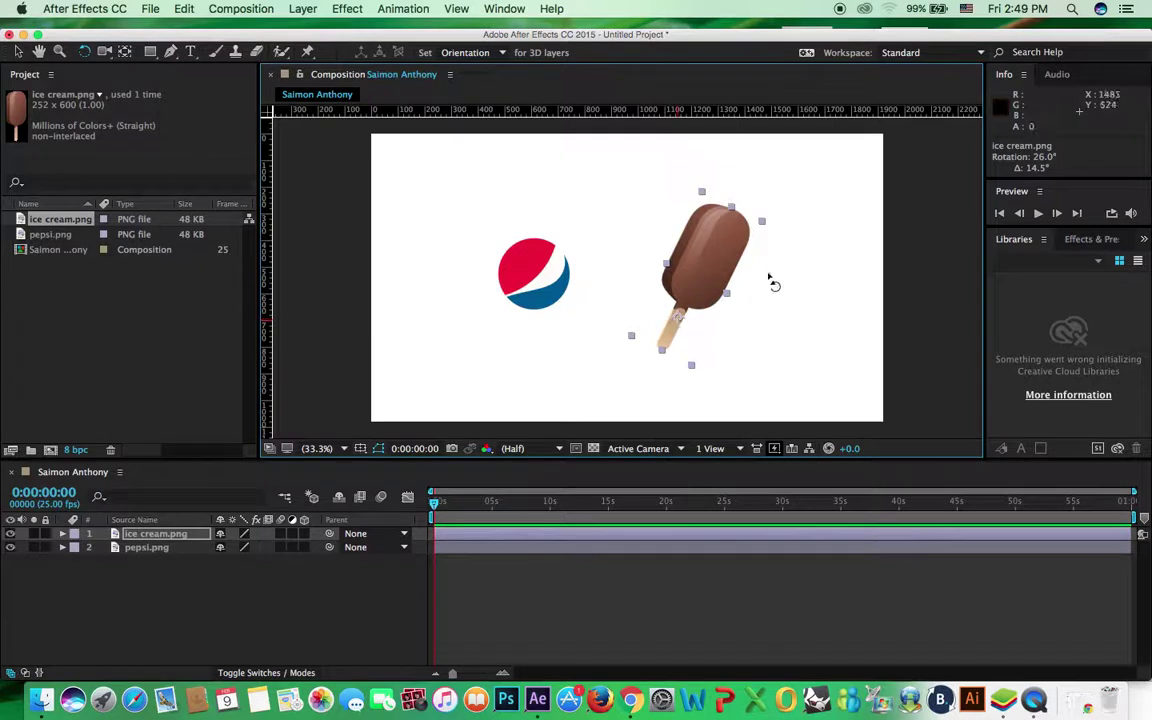
pyautogui.moveTo(758, 224); pyautogui.dragTo(694, 224)
pyautogui.press('super+z')
pyautogui.press('super+z')
pyautogui.press('super+z')
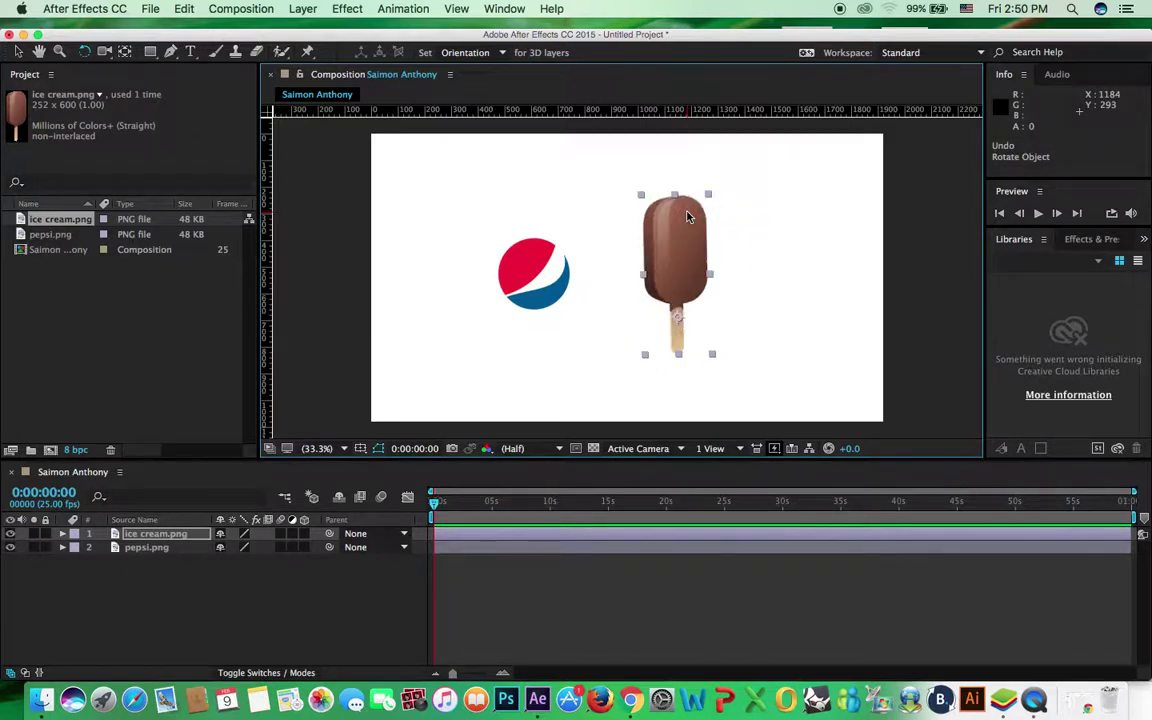
pyautogui.press('super+z')
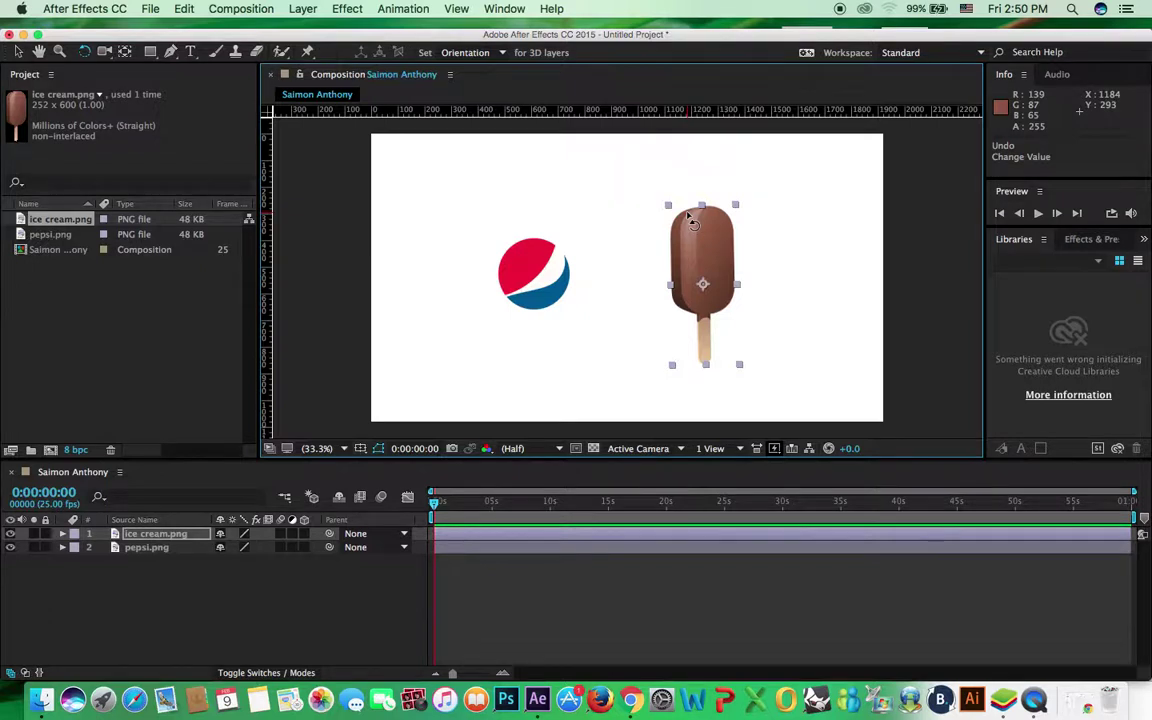
# Nudge the ice cream up-left and move the Pepsi logo down-left to 441,651
pyautogui.press('v')
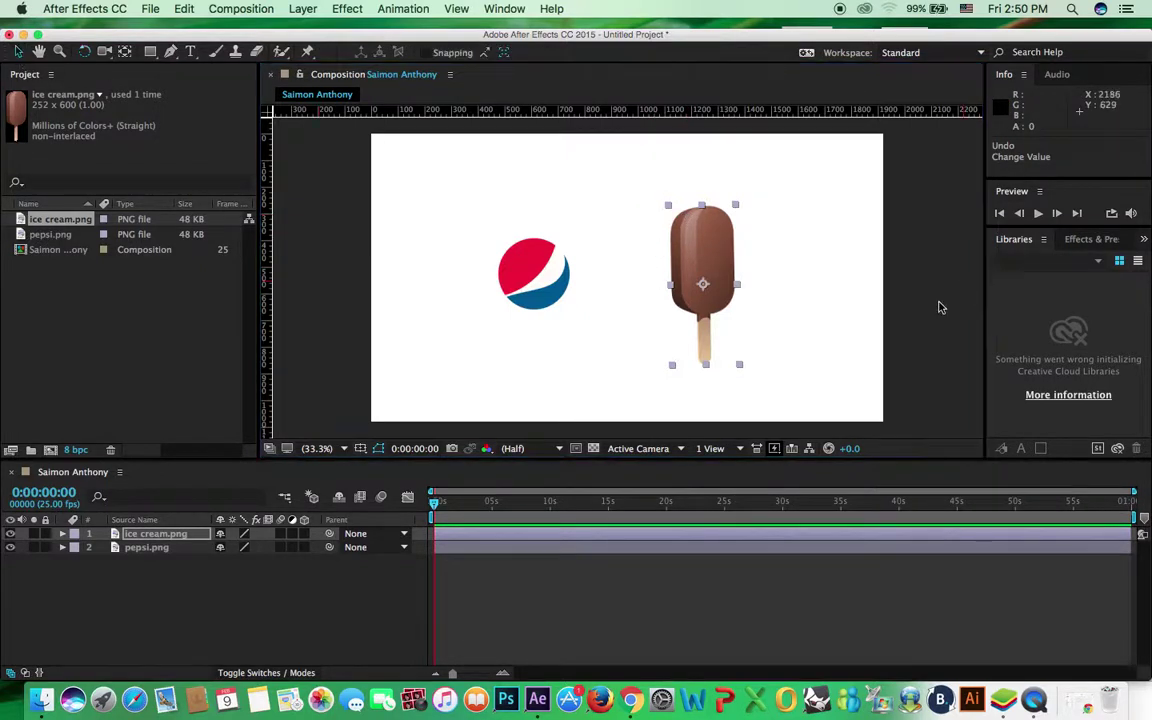
pyautogui.moveTo(738, 257); pyautogui.dragTo(727, 252)
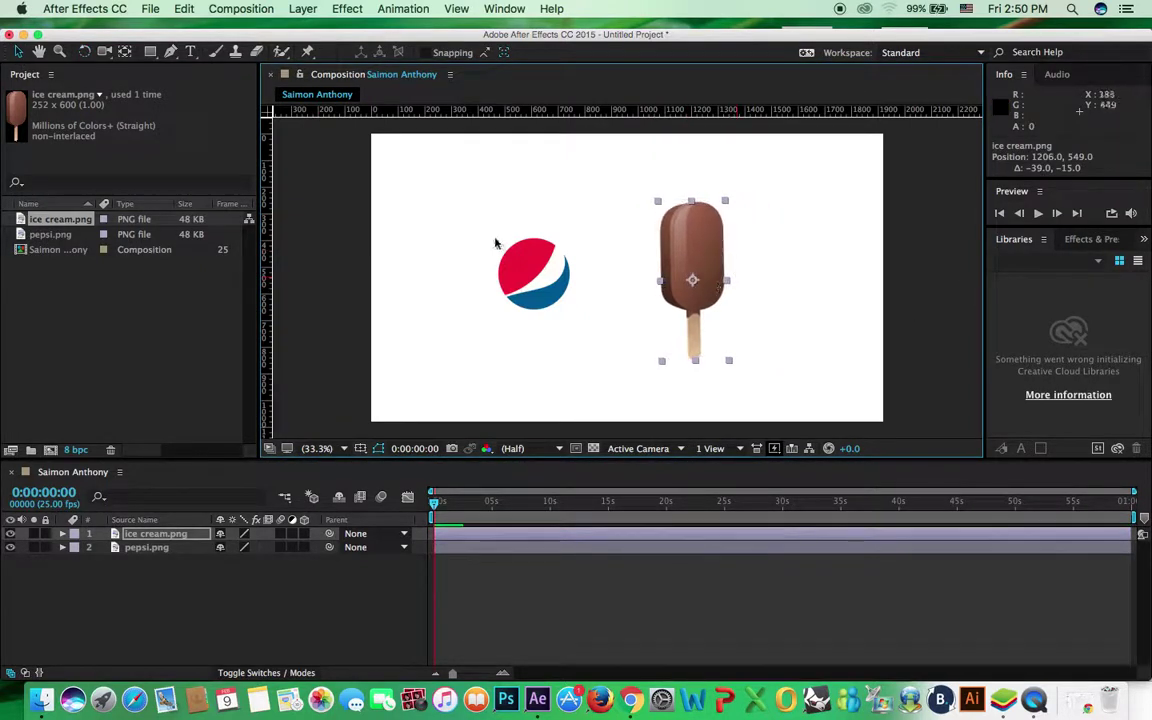
pyautogui.moveTo(575, 280); pyautogui.dragTo(561, 294)
pyautogui.press('Return')
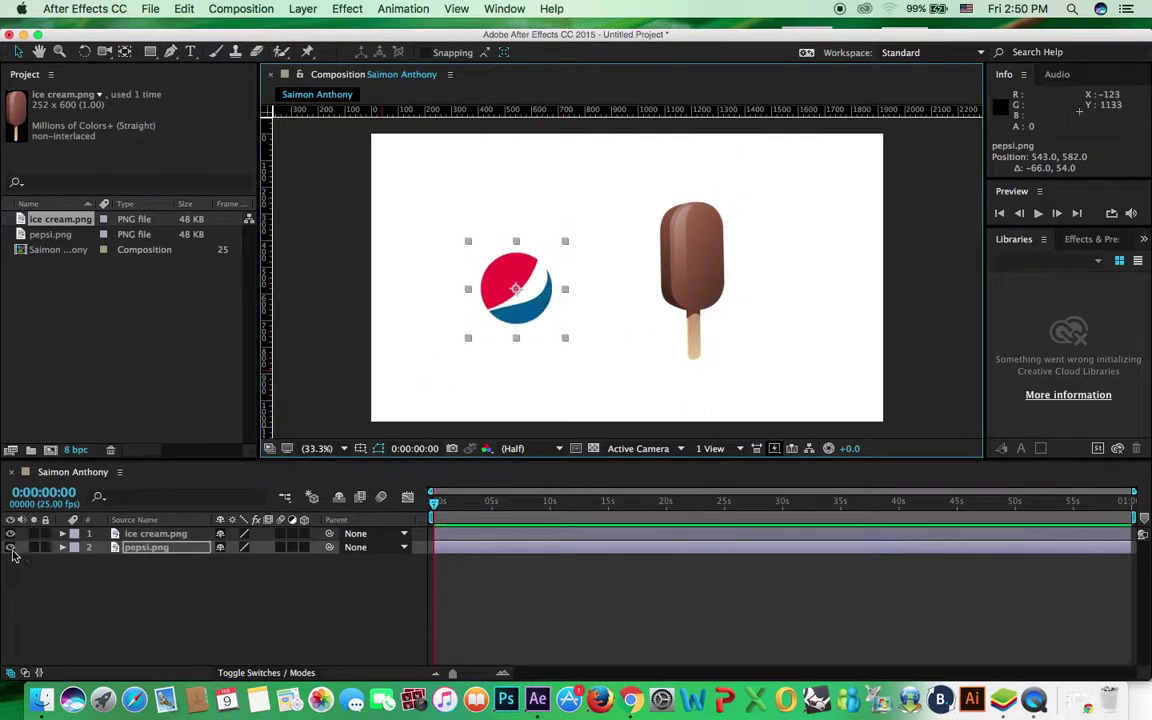
pyautogui.moveTo(505, 300); pyautogui.dragTo(478, 318)
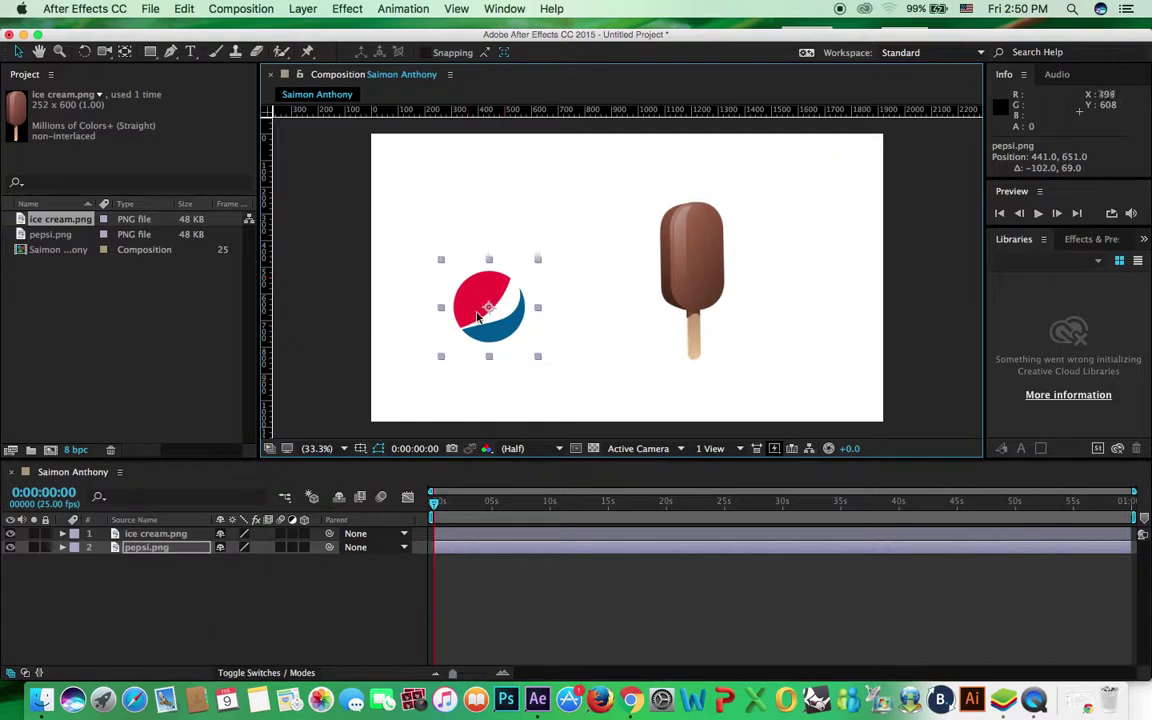
# Toggle the Pepsi layer's visibility off and on several times, leaving it visible
pyautogui.click(10, 548)
pyautogui.click(10, 548)
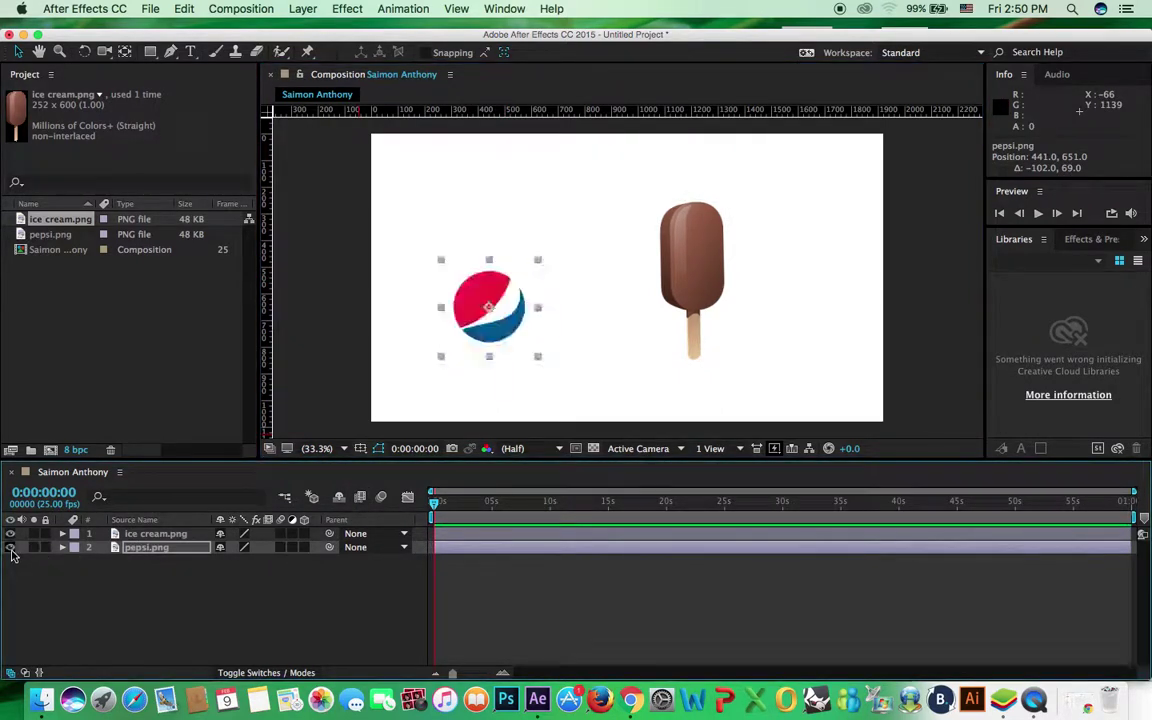
pyautogui.click(10, 548)
pyautogui.click(10, 548)
pyautogui.click(10, 548)
pyautogui.click(10, 548)
pyautogui.click(9, 549)
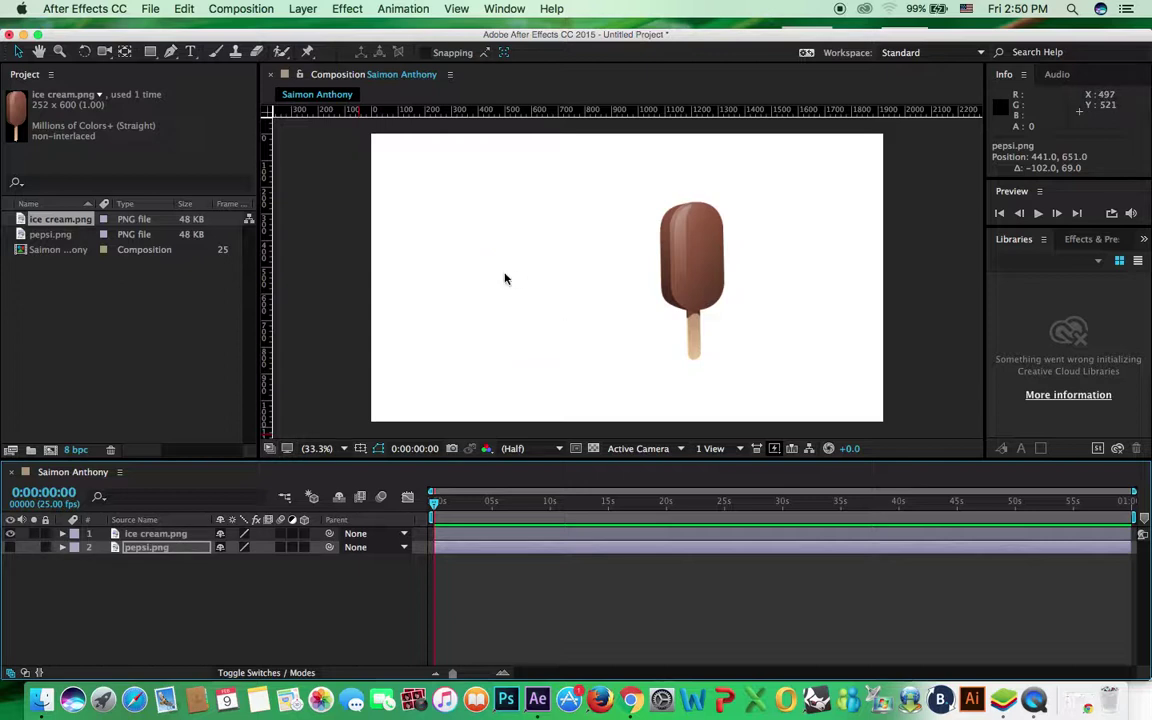
pyautogui.click(10, 548)
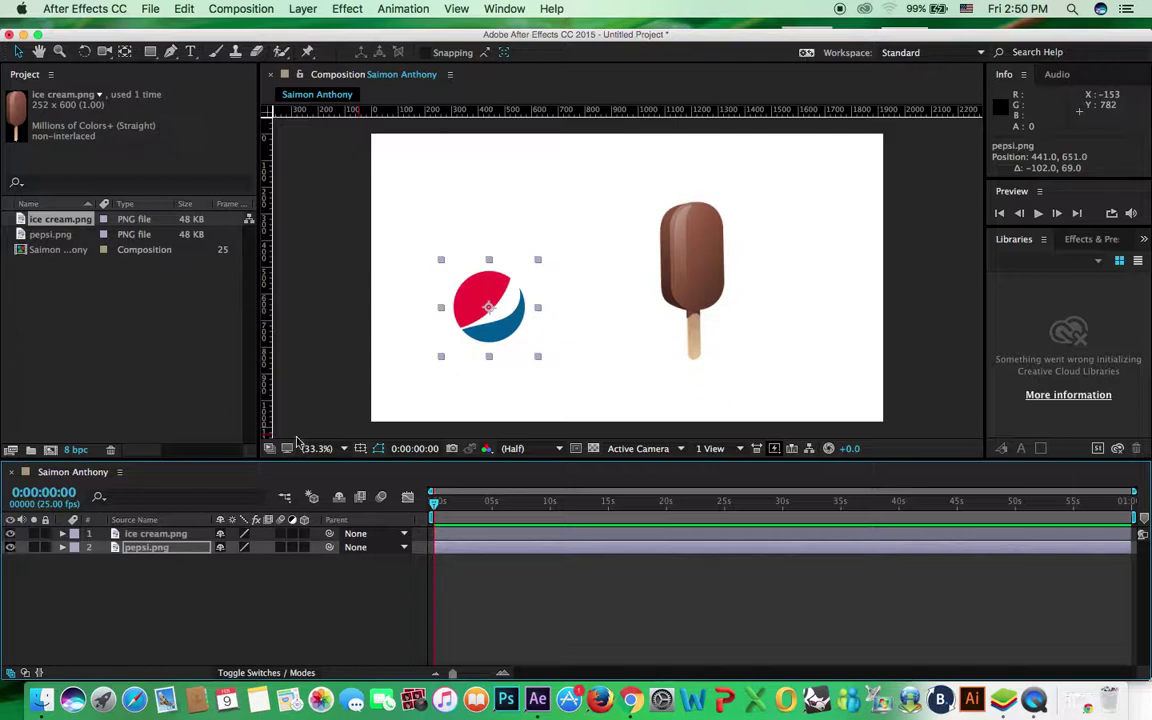
# Shift the ice cream left and lock the Pepsi layer so dragging it has no effect
pyautogui.moveTo(690, 250); pyautogui.dragTo(650, 251)
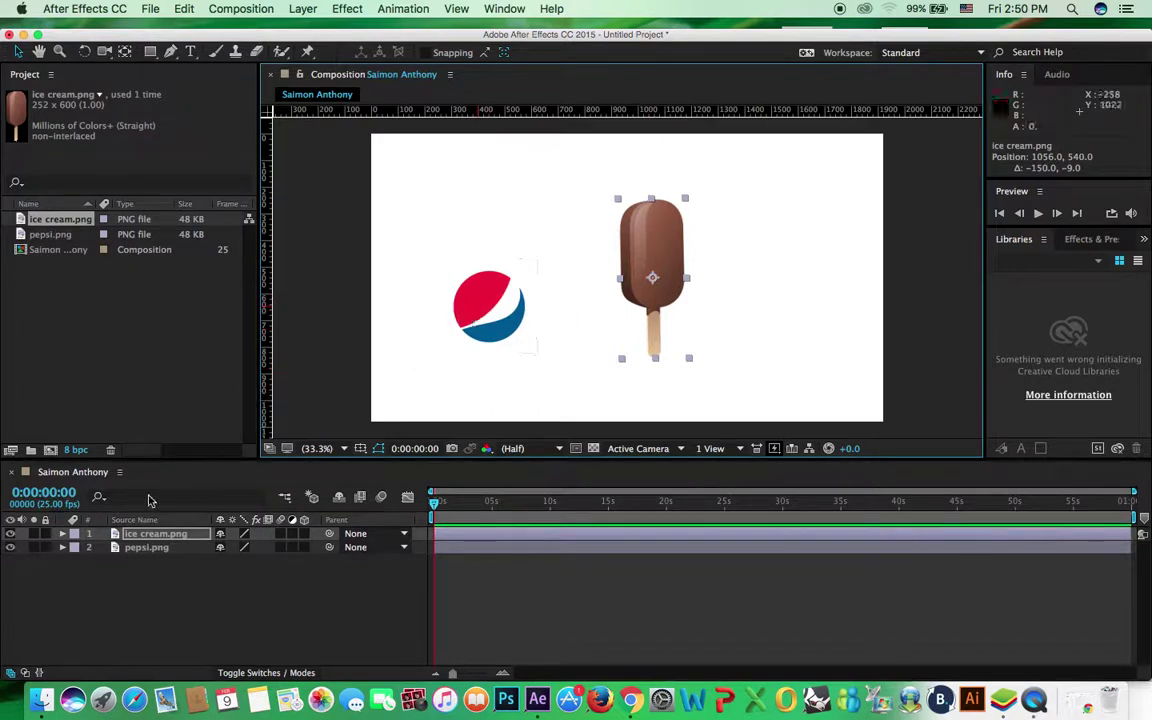
pyautogui.click(455, 278)
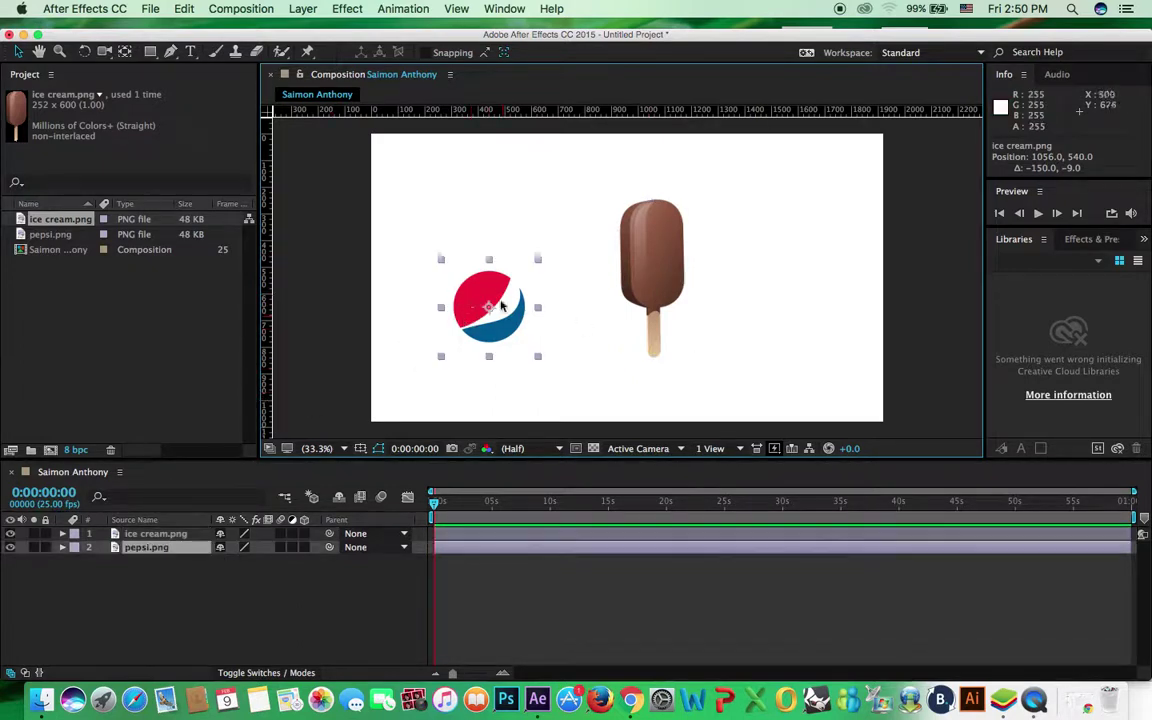
pyautogui.click(45, 547)
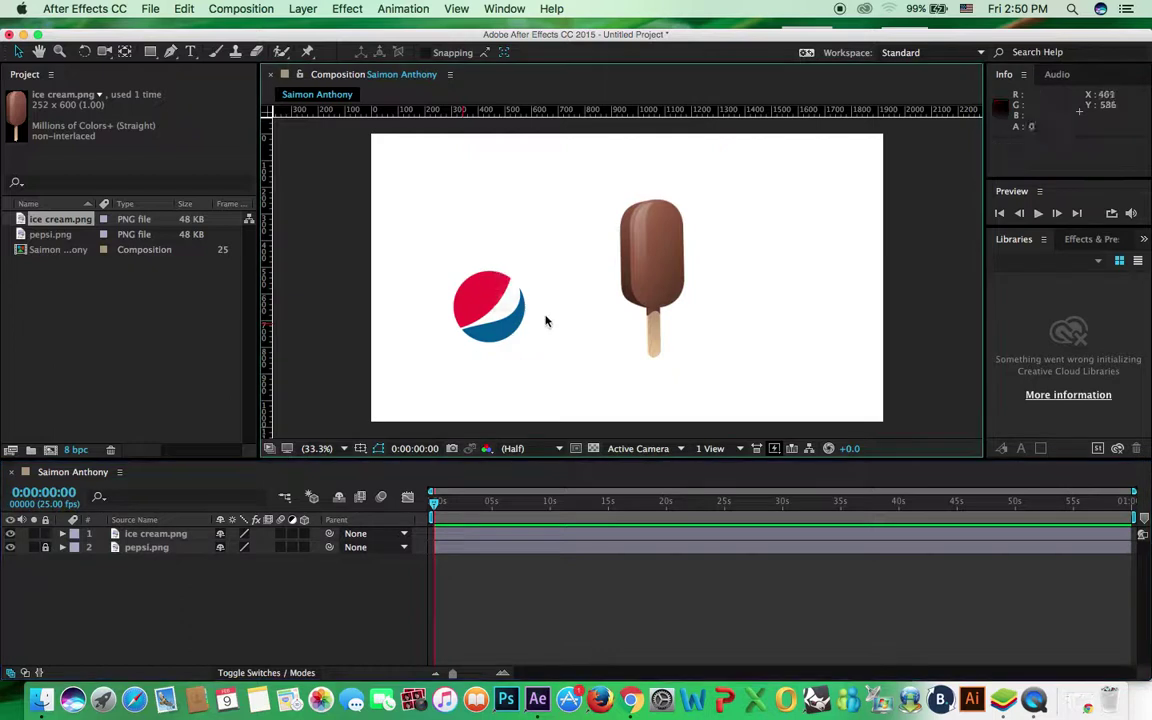
pyautogui.moveTo(446, 262); pyautogui.dragTo(520, 318)
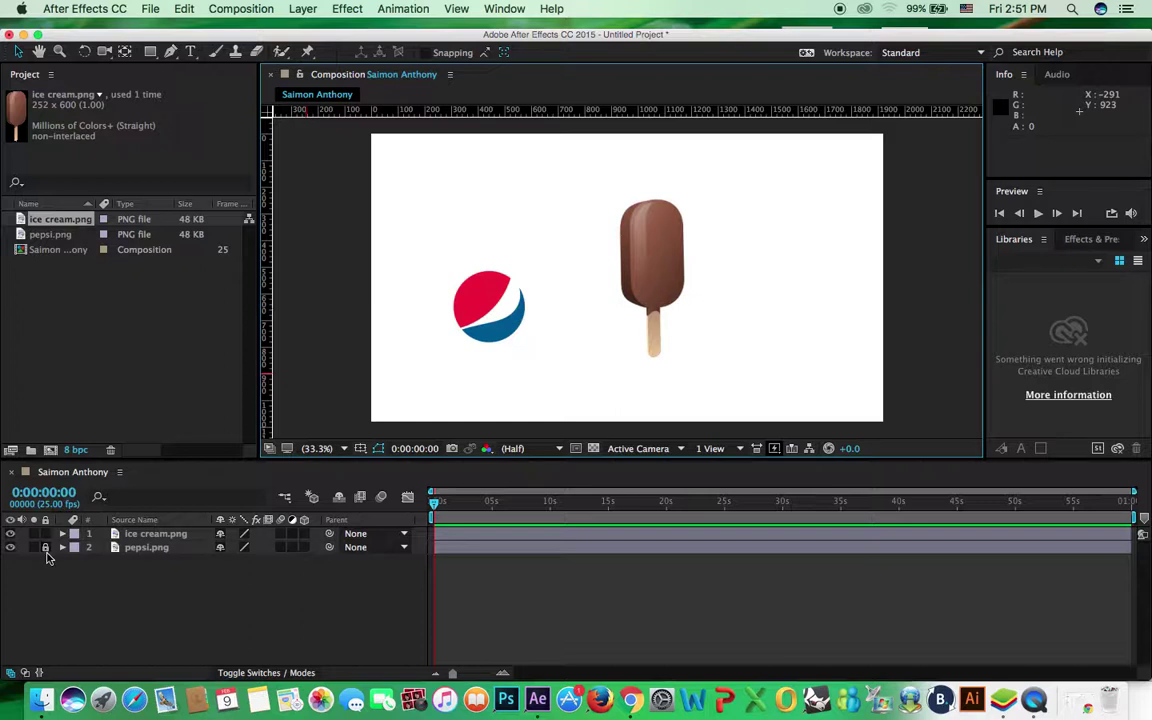
# Unlock the Pepsi layer, nudge the logo right, and move the ice cream right to 1410,561
pyautogui.moveTo(45, 533); pyautogui.dragTo(45, 547)
pyautogui.click(478, 292)
pyautogui.moveTo(478, 292); pyautogui.dragTo(495, 292)
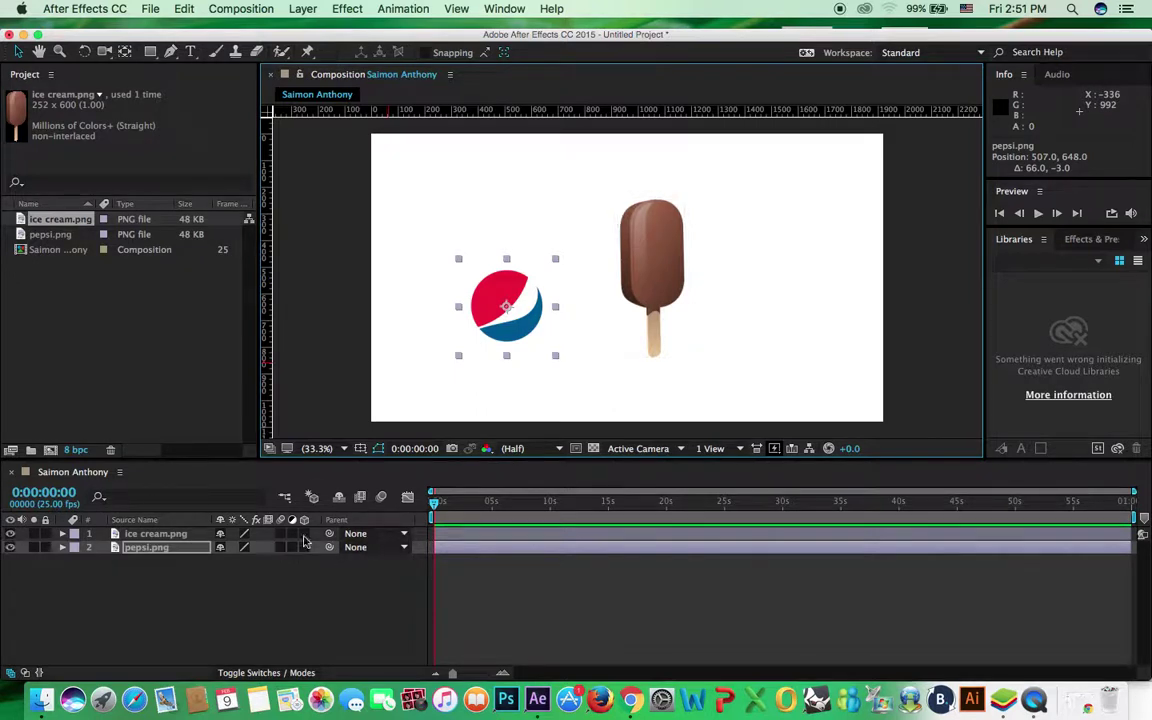
pyautogui.moveTo(676, 252); pyautogui.dragTo(769, 263)
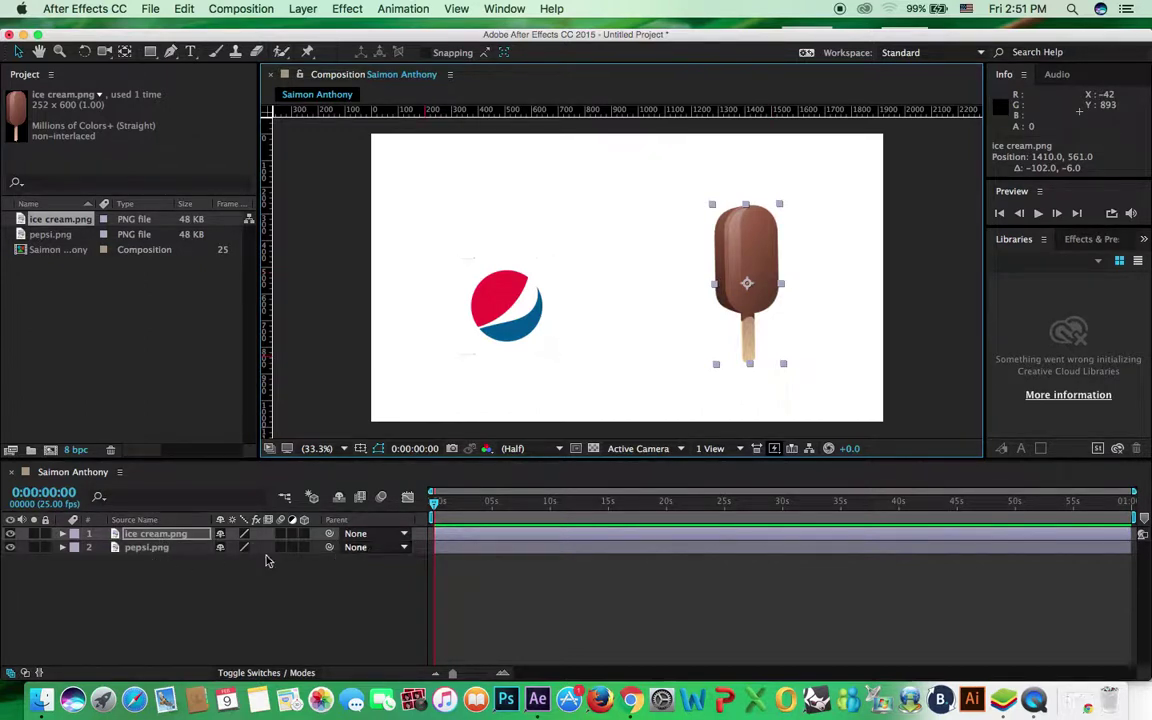
pyautogui.click(357, 548)
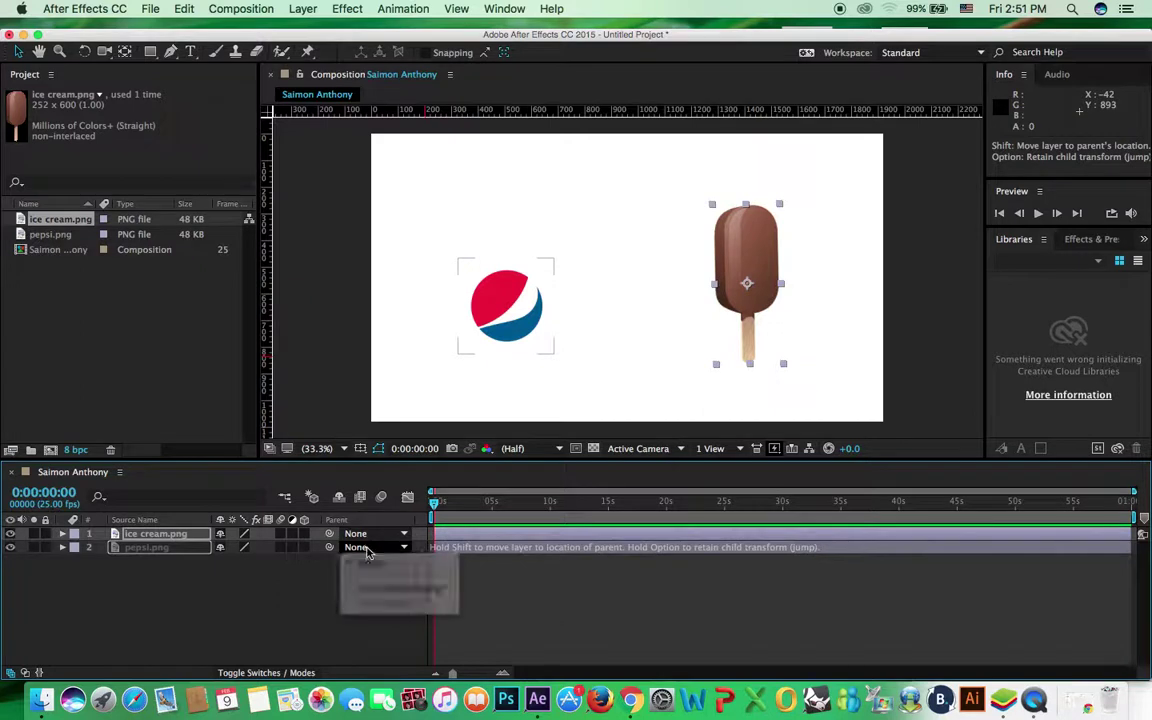
# Parent pepsi.png to 1. ice cream.png and drag the ice cream to test the link
pyautogui.click(365, 561)
pyautogui.click(357, 549)
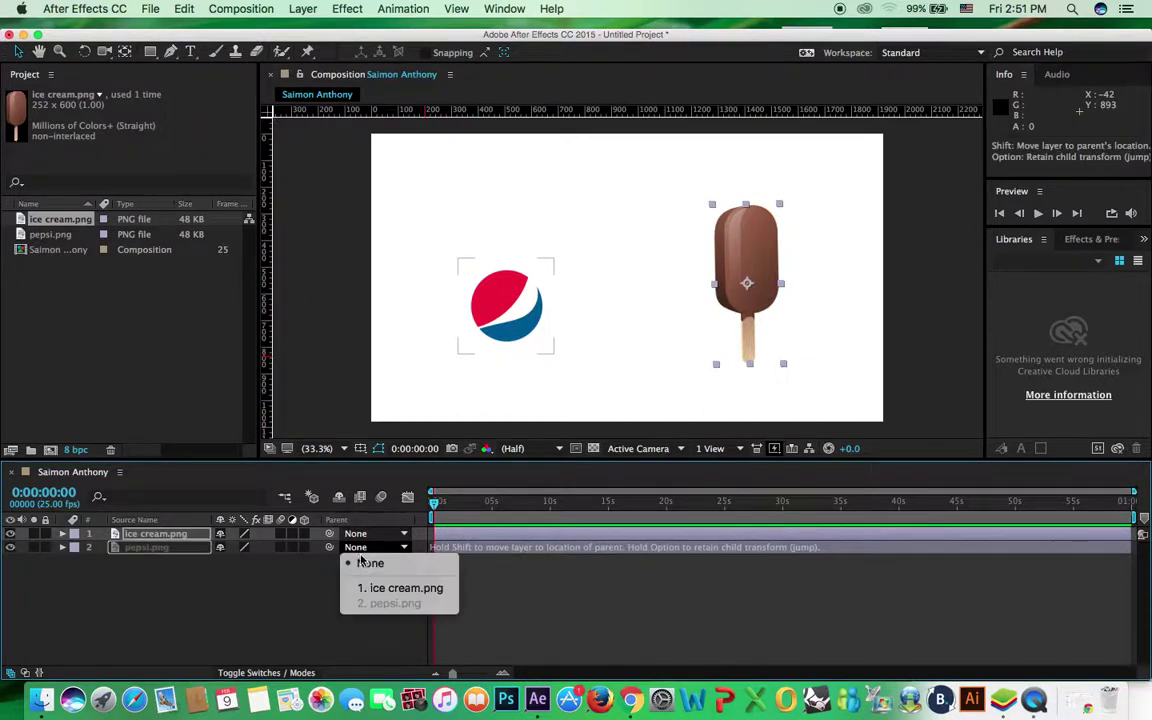
pyautogui.click(390, 589)
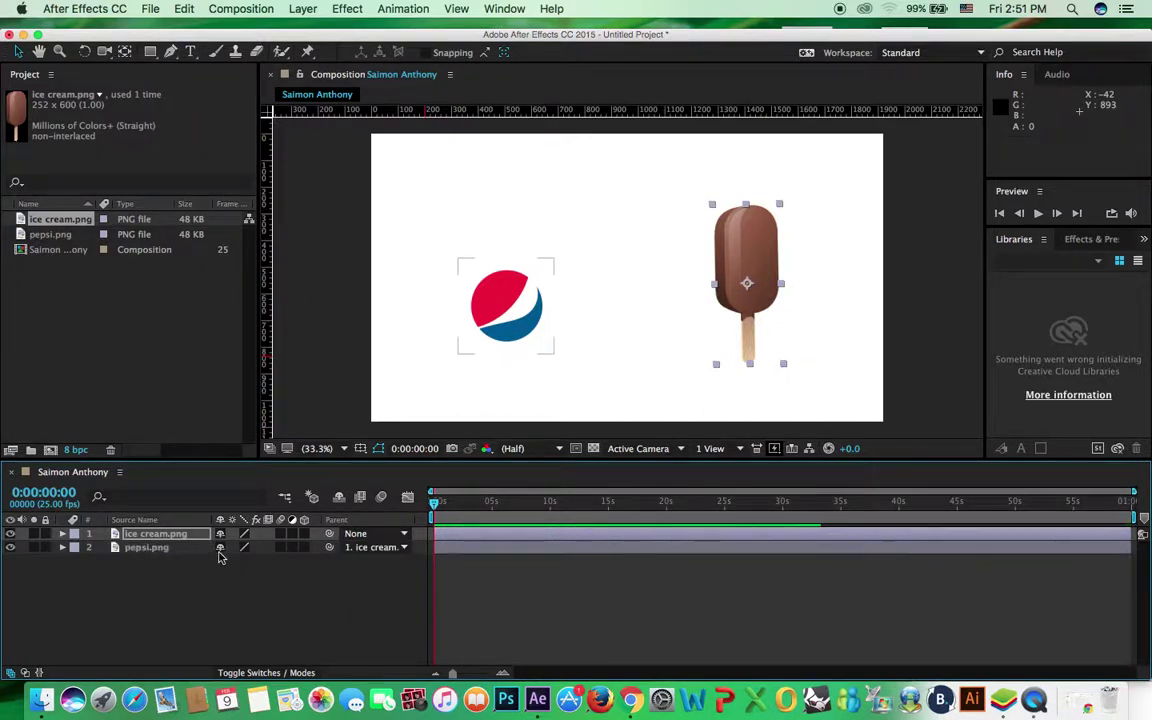
pyautogui.click(160, 549)
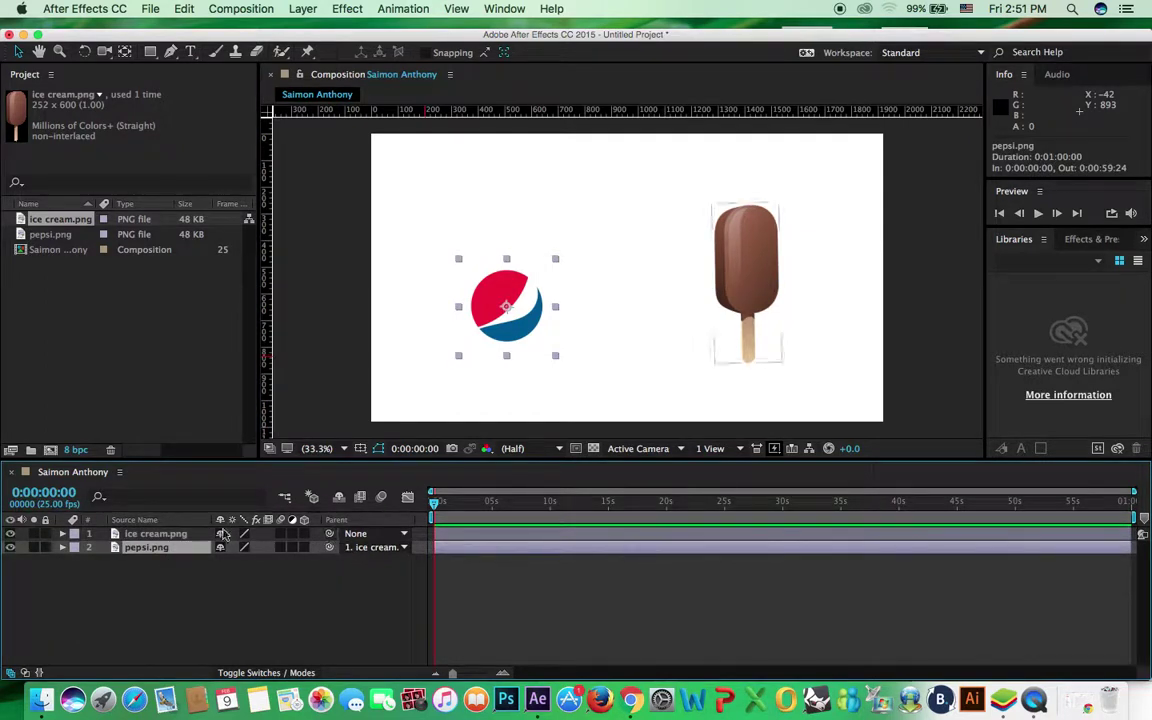
pyautogui.click(771, 268)
pyautogui.moveTo(771, 279); pyautogui.dragTo(777, 268)
# Reposition the logo and ice cream, then set the Pepsi layer's Parent back to None
pyautogui.click(502, 309)
pyautogui.moveTo(491, 311); pyautogui.dragTo(508, 292)
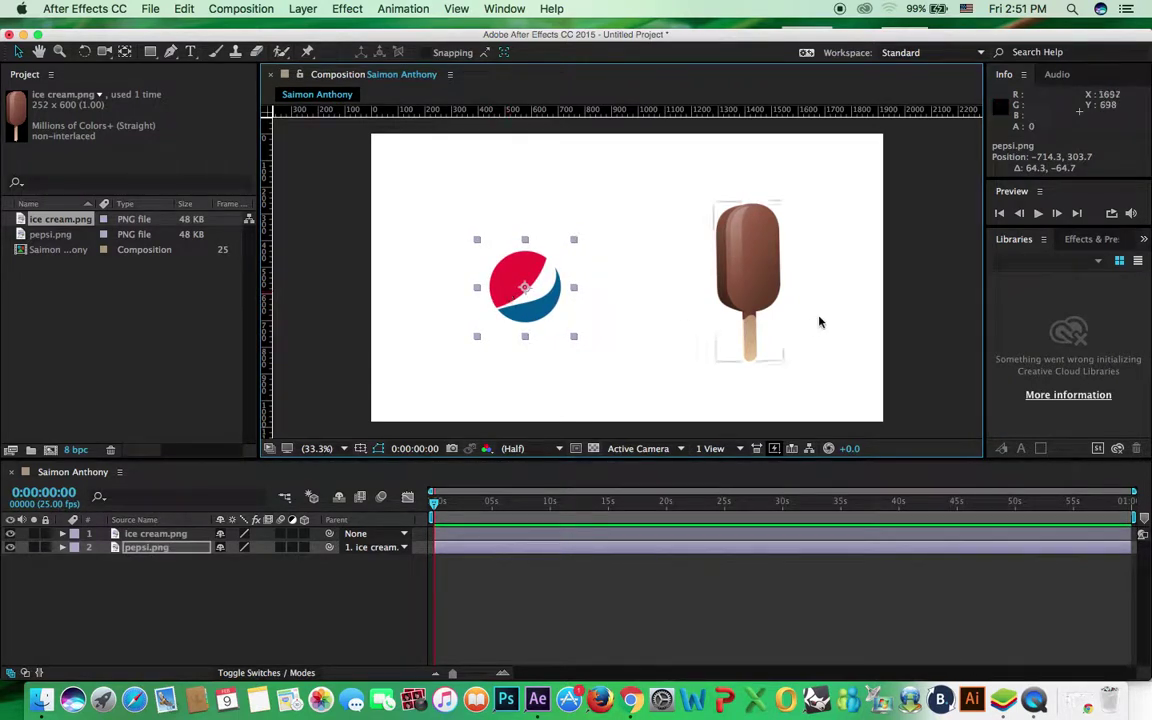
pyautogui.click(758, 256)
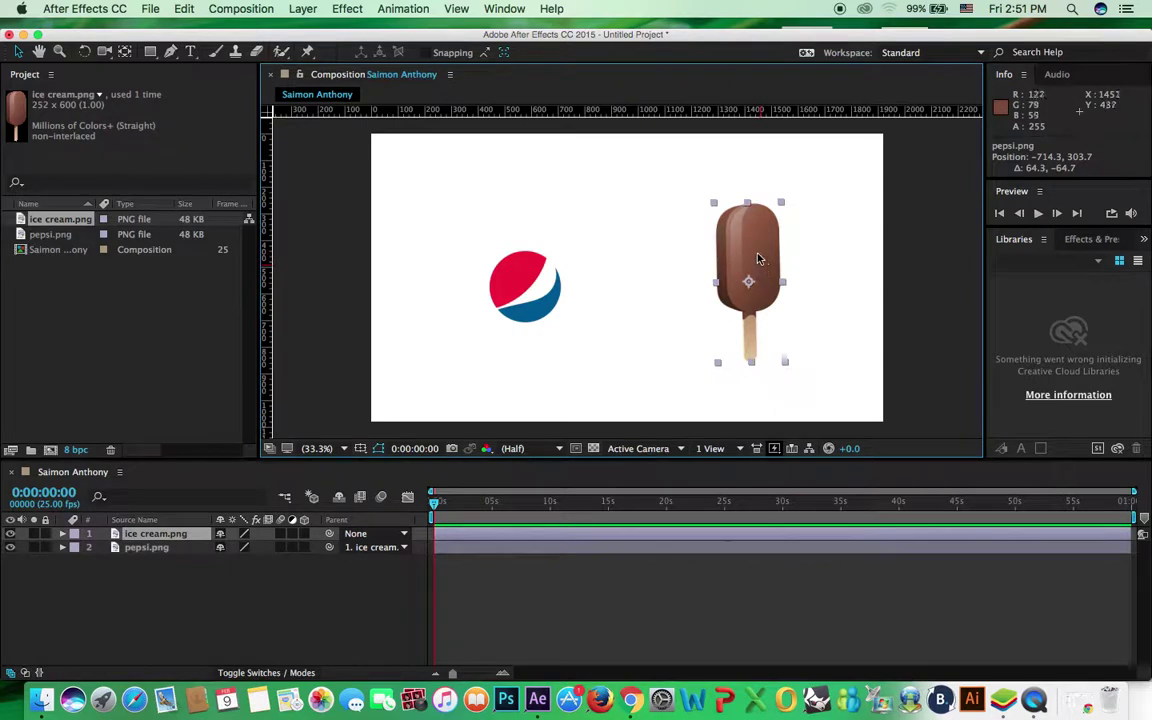
pyautogui.moveTo(758, 256); pyautogui.dragTo(676, 285)
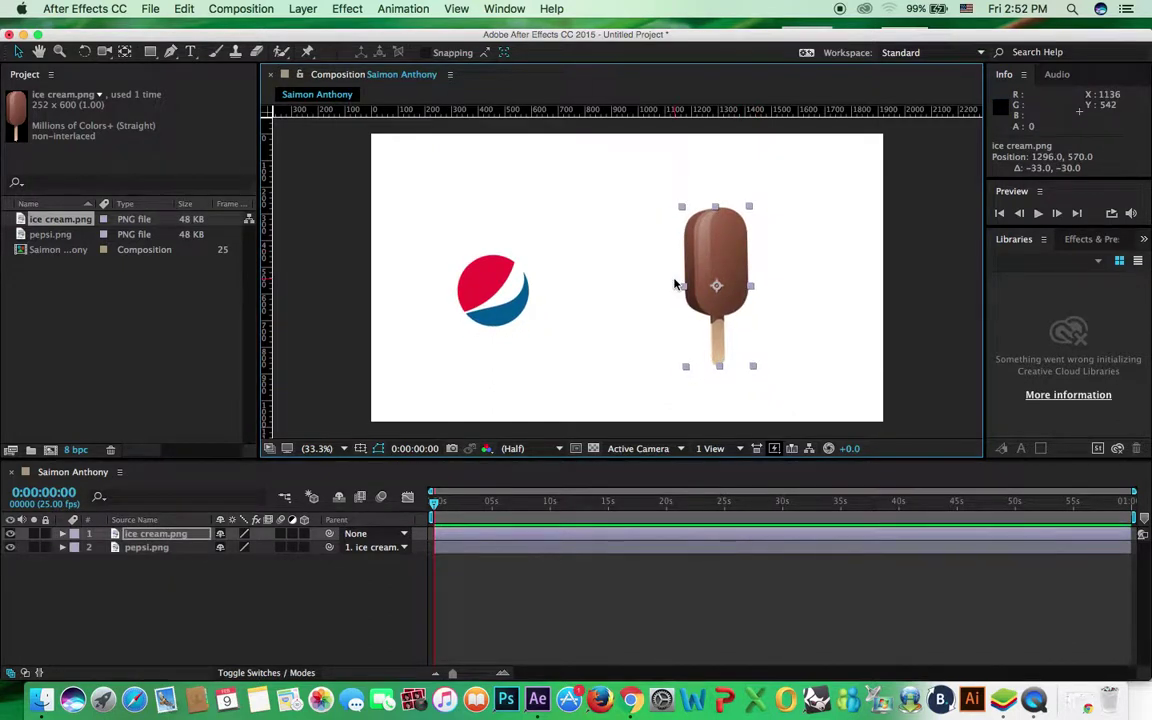
pyautogui.click(527, 314)
pyautogui.moveTo(527, 314); pyautogui.dragTo(624, 309)
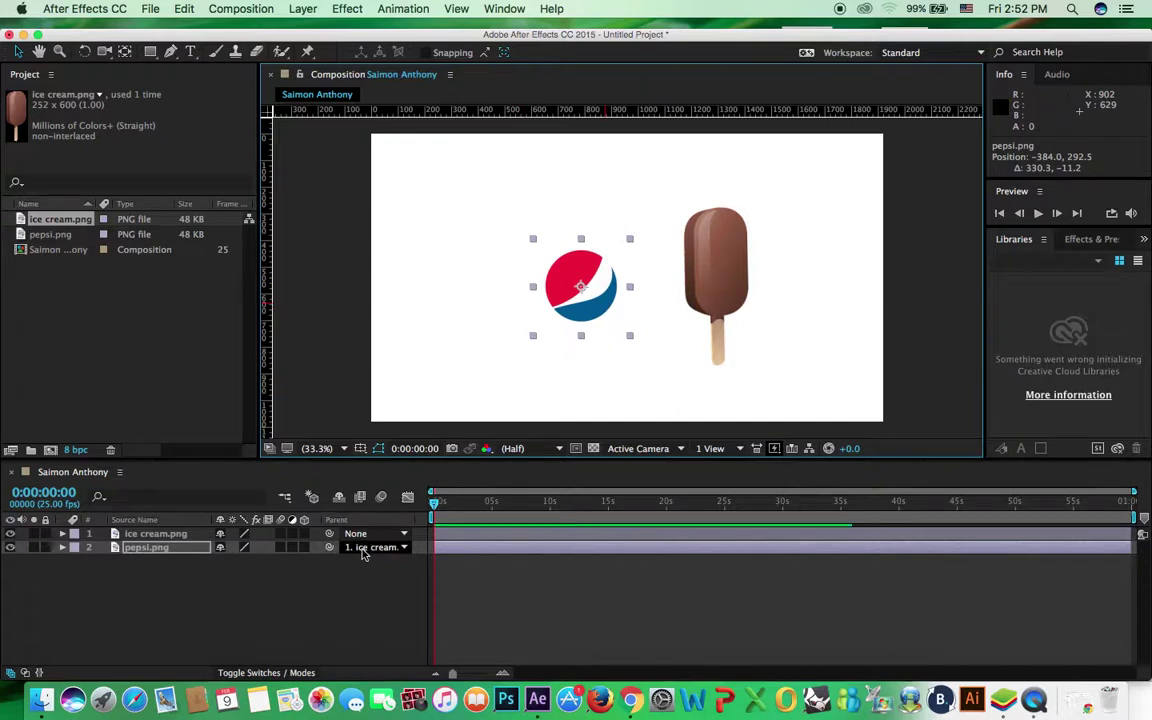
pyautogui.click(372, 548)
pyautogui.click(370, 566)
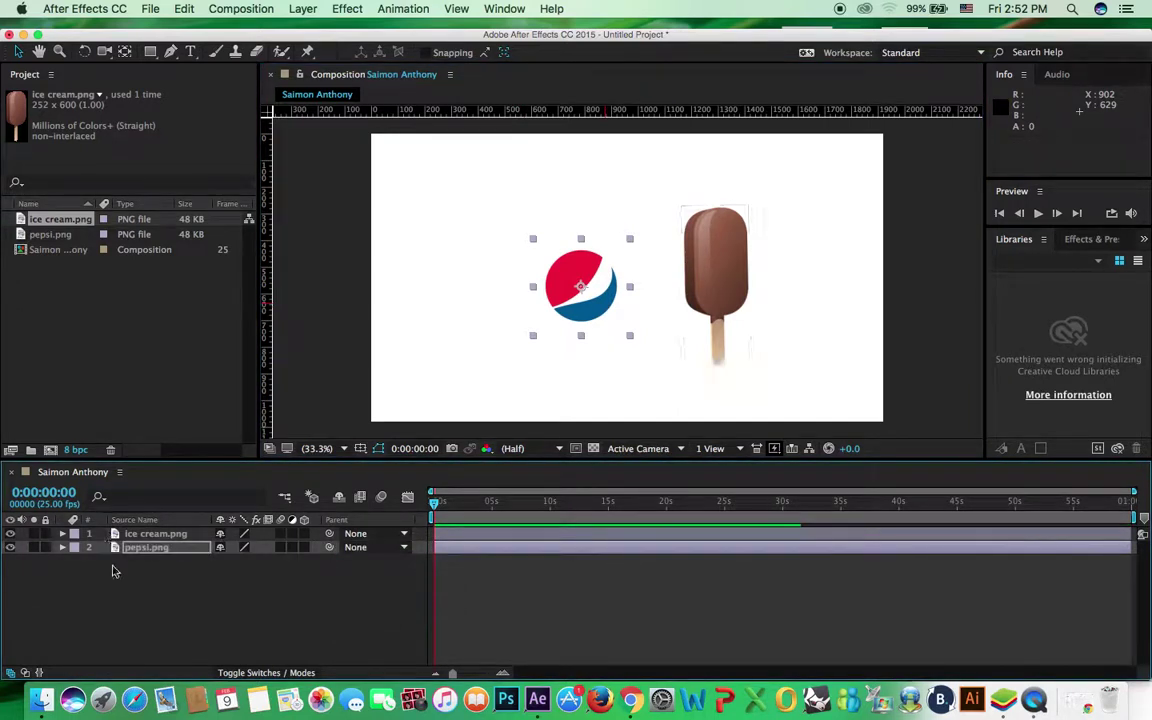
# Toggle the timeline between switch and blending mode columns, ending on the mode columns
pyautogui.click(287, 673)
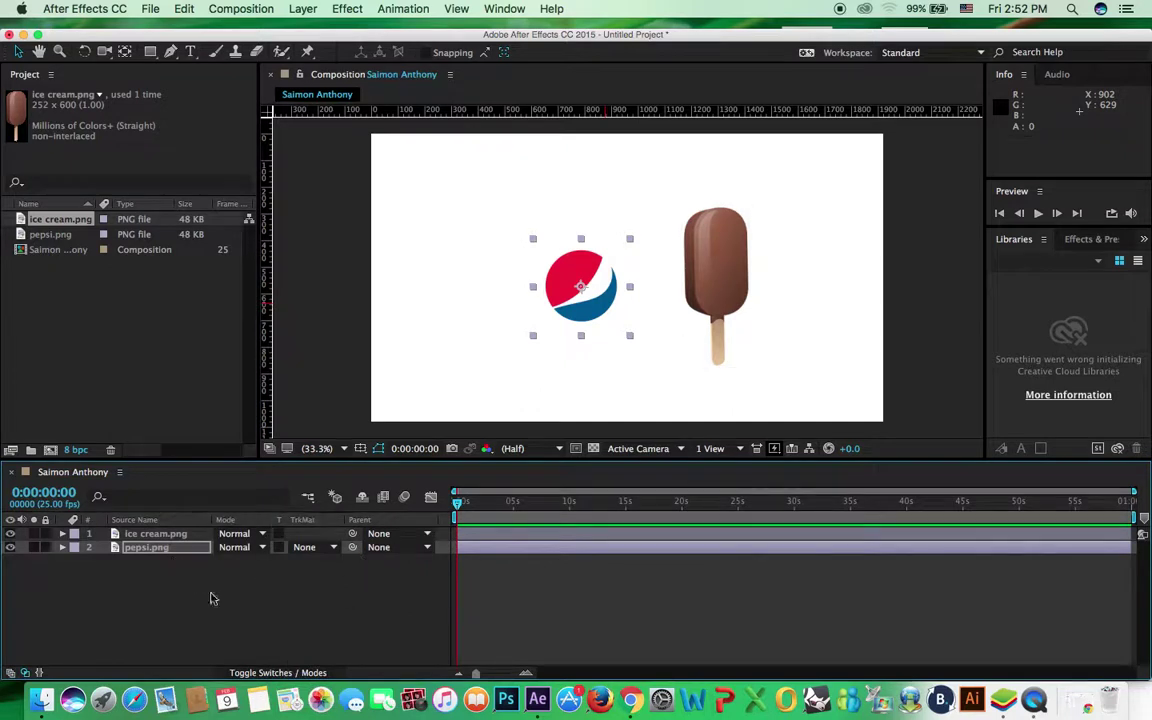
pyautogui.press('F4')
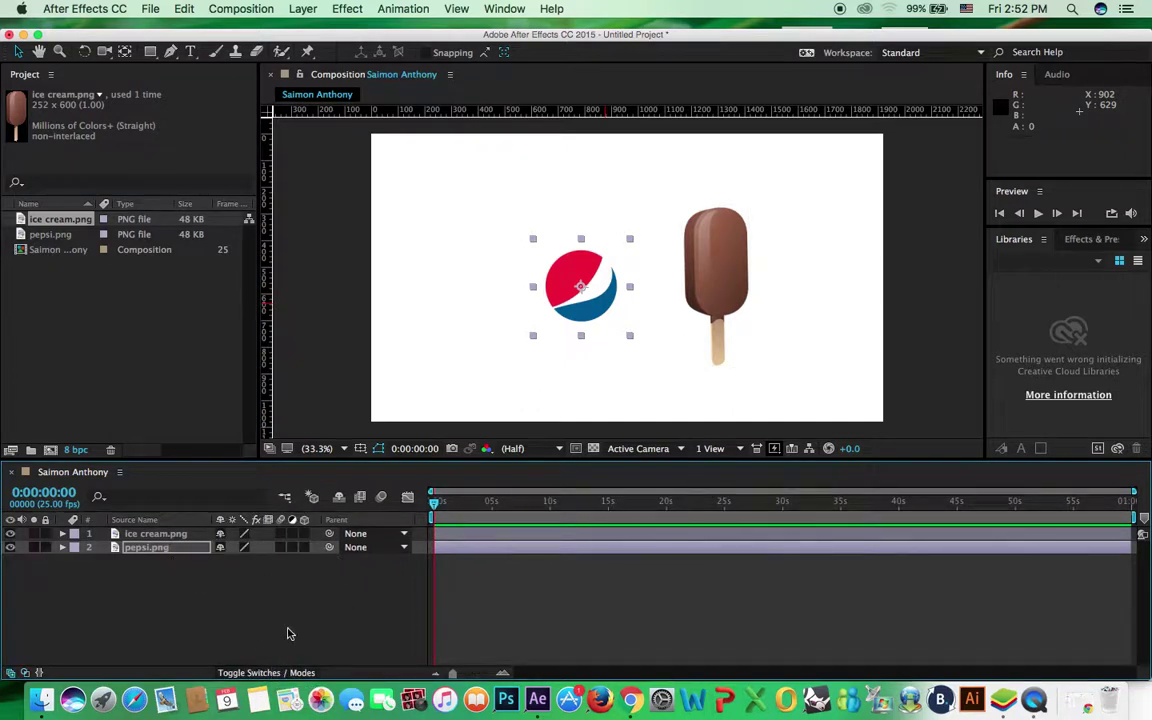
pyautogui.press('F4')
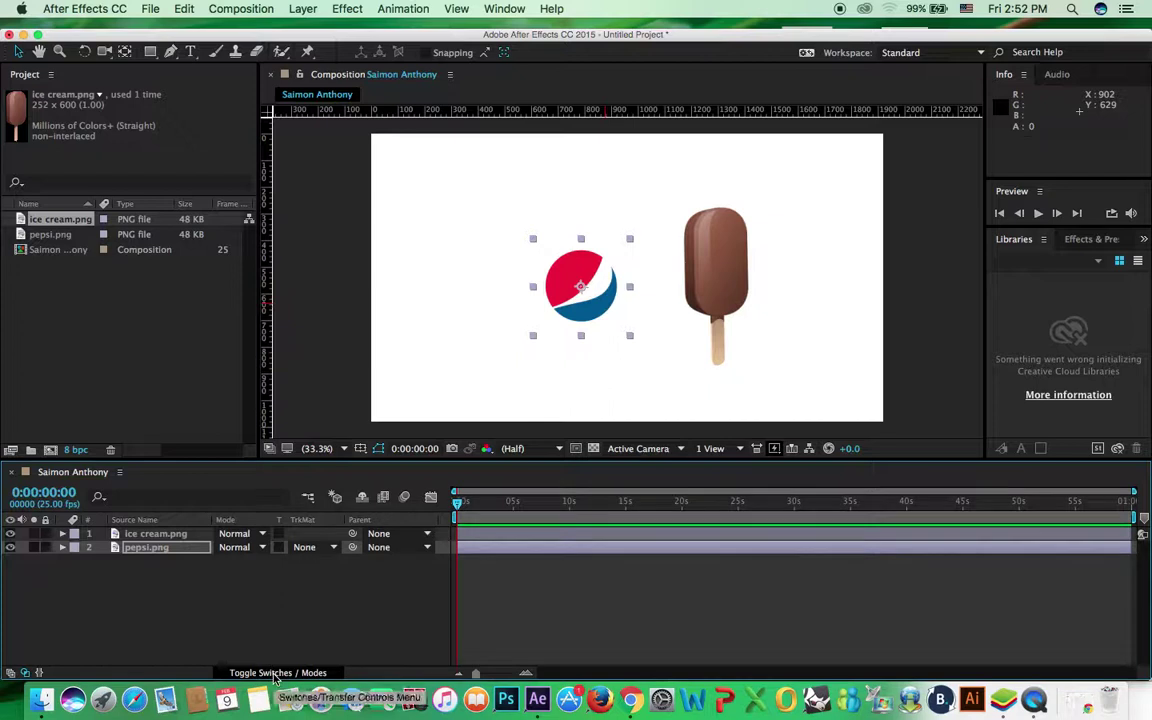
pyautogui.press('F4')
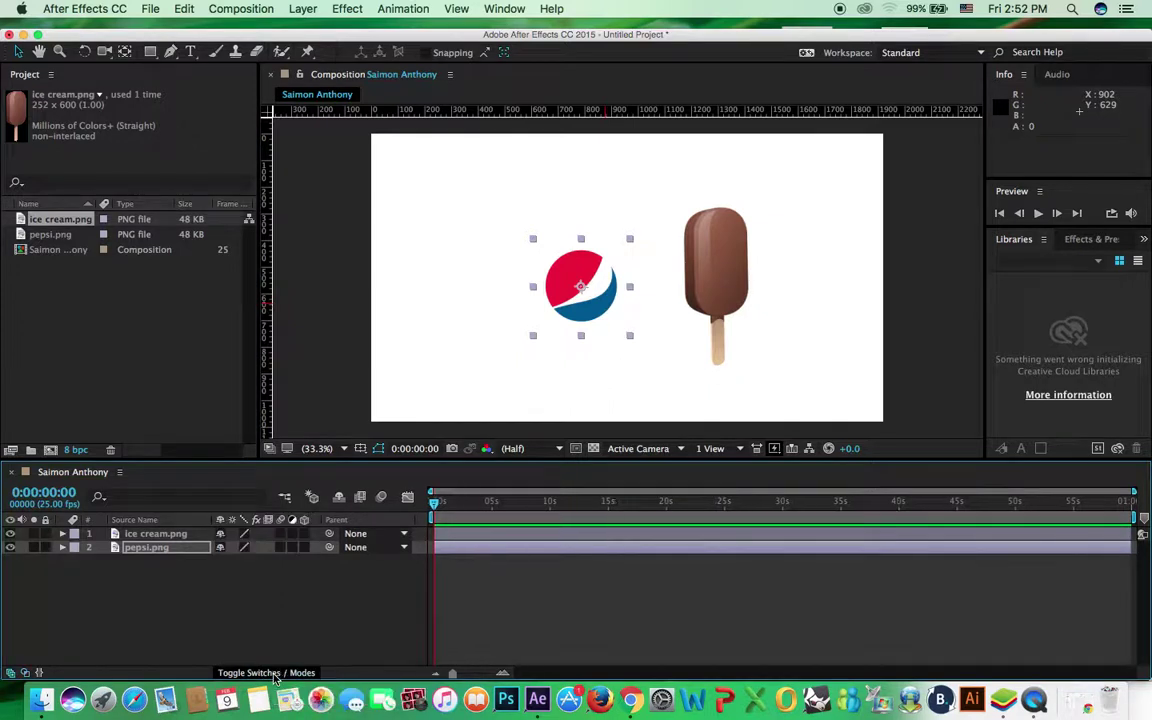
pyautogui.click(276, 676)
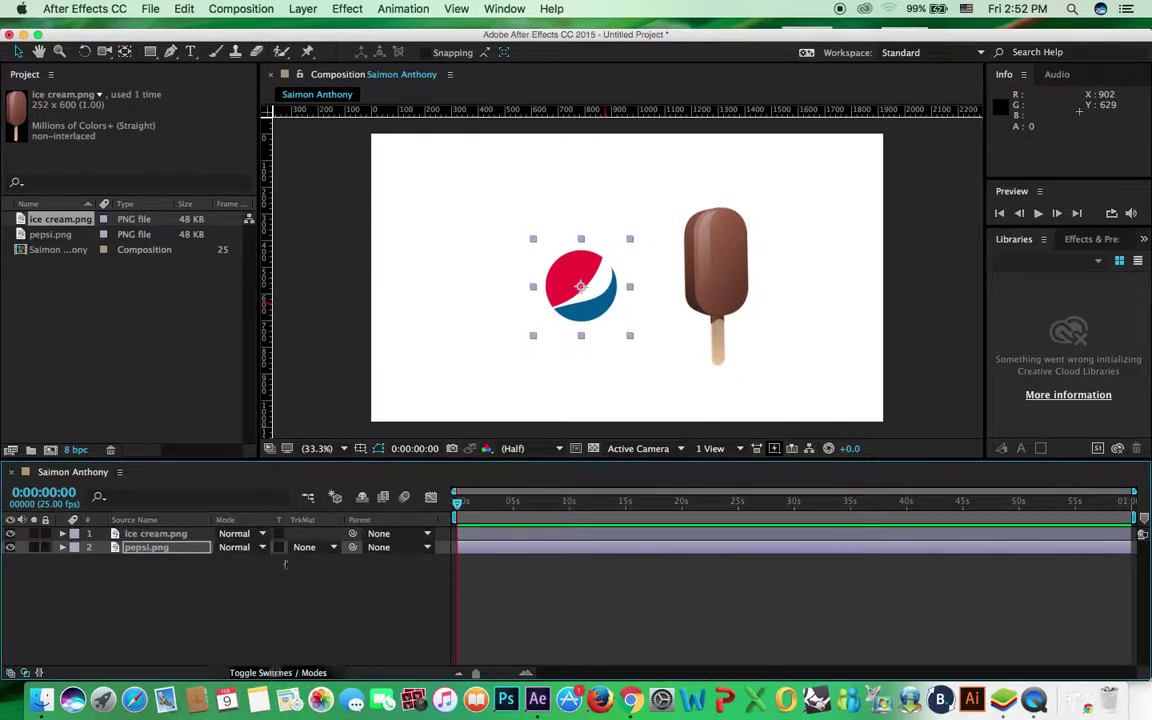
pyautogui.click(288, 677)
pyautogui.click(296, 677)
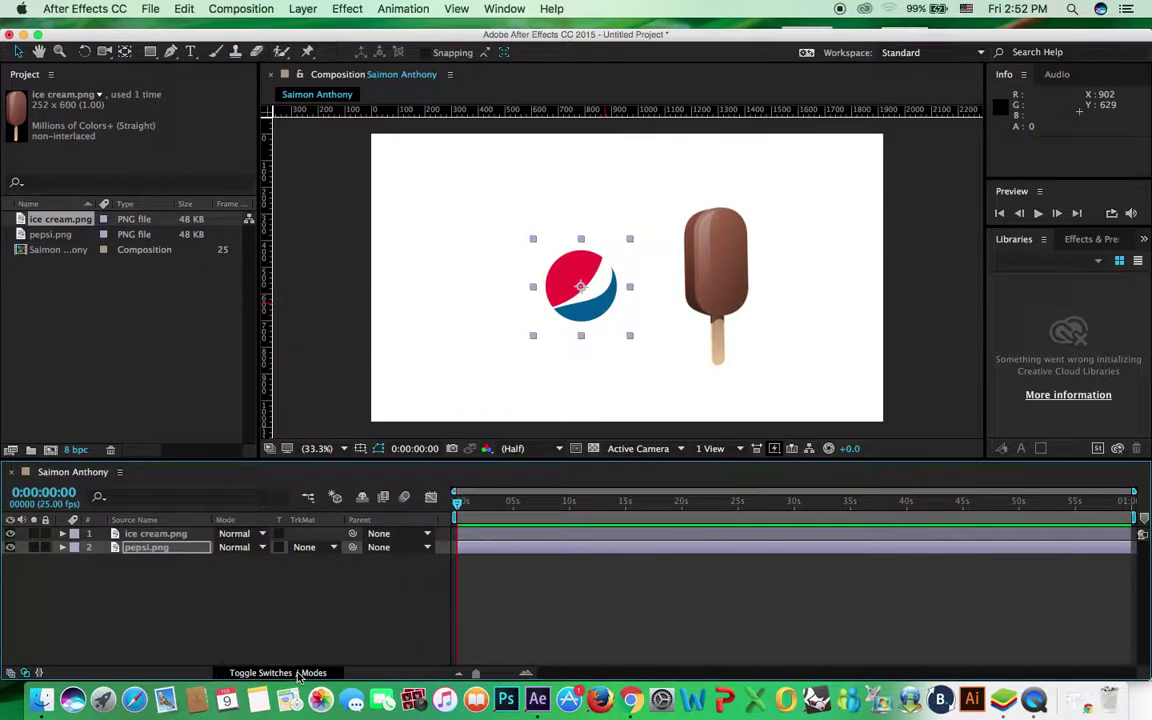
pyautogui.click(298, 676)
pyautogui.click(299, 676)
pyautogui.click(302, 675)
pyautogui.click(303, 675)
# Shift both layers, delete the ice cream layer, and select the Pepsi logo at 894,510
pyautogui.moveTo(724, 237); pyautogui.dragTo(760, 230)
pyautogui.moveTo(625, 290); pyautogui.dragTo(610, 273)
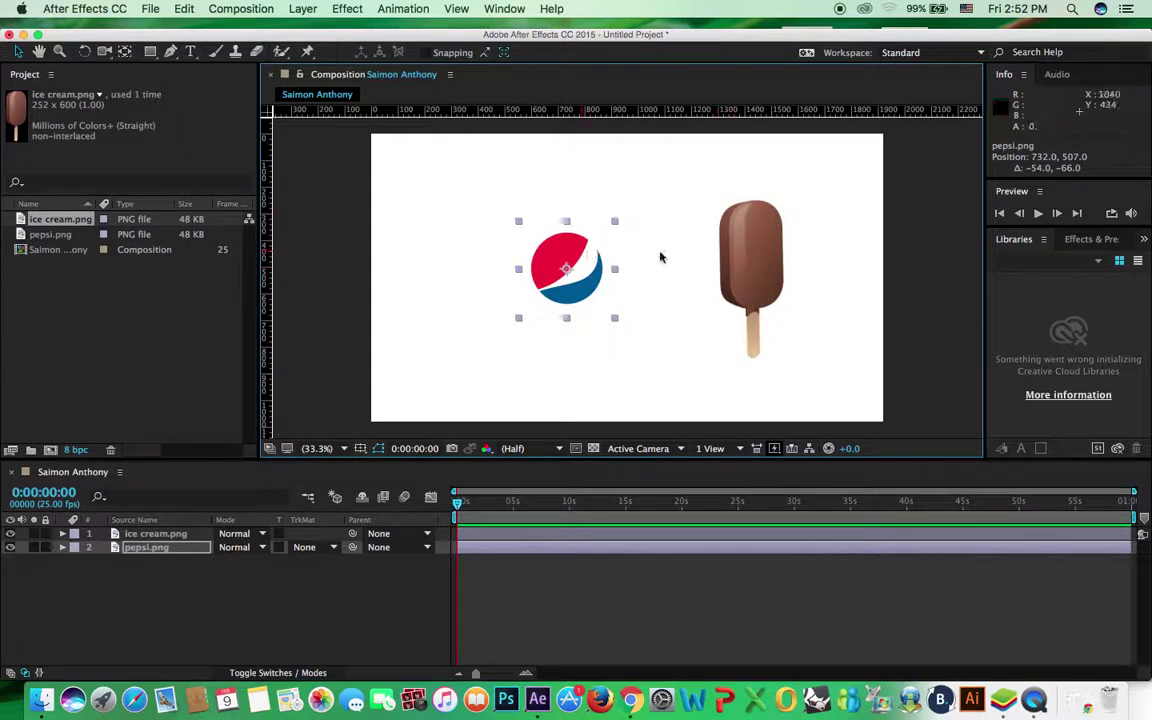
pyautogui.click(753, 258)
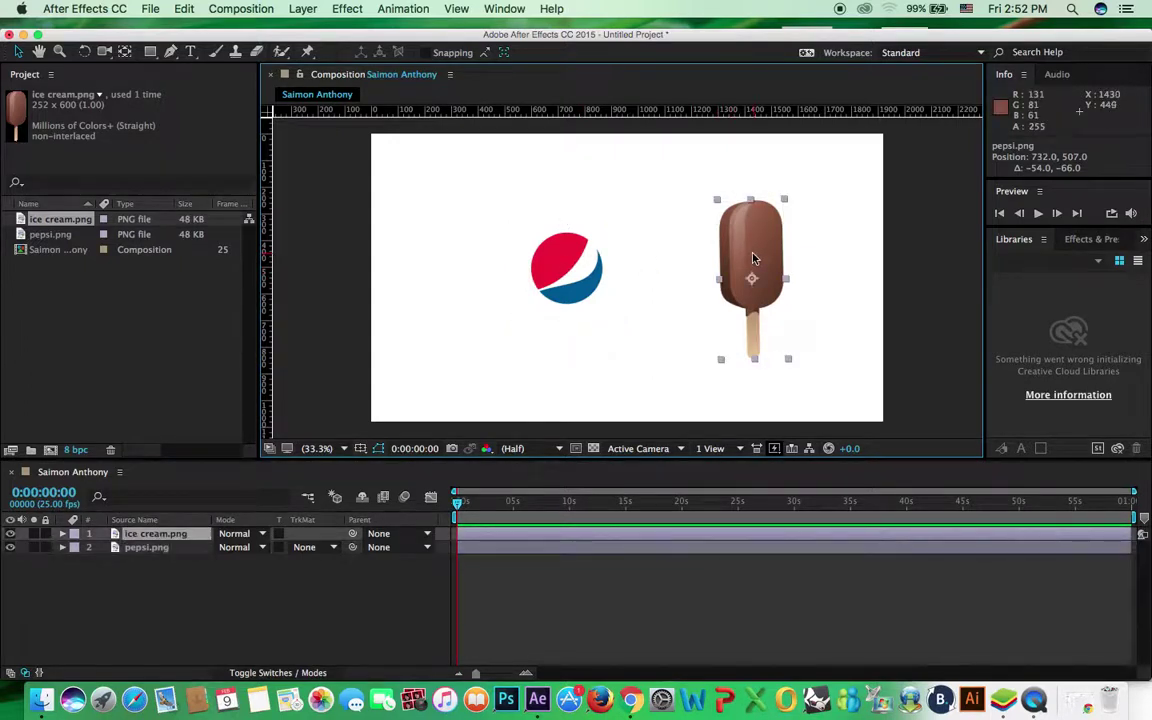
pyautogui.press('Delete')
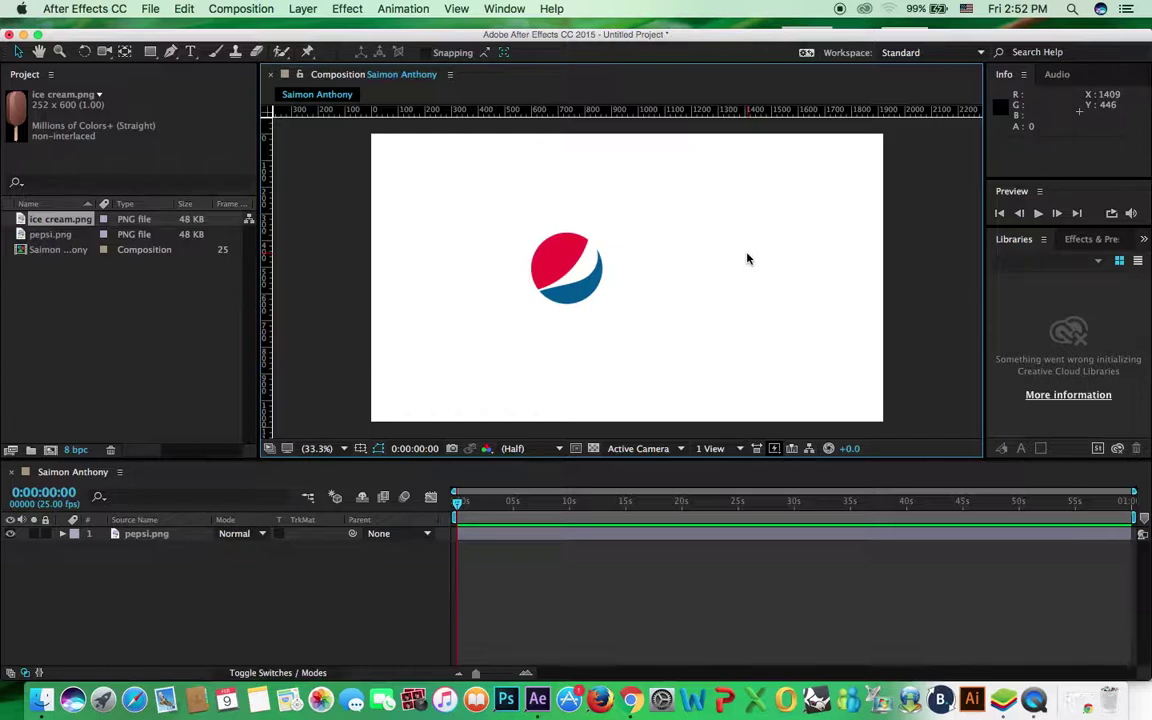
pyautogui.click(546, 265)
# Centre the Pepsi logo horizontally and vertically using the Align panel
pyautogui.moveTo(562, 260); pyautogui.dragTo(605, 263)
pyautogui.click(497, 9)
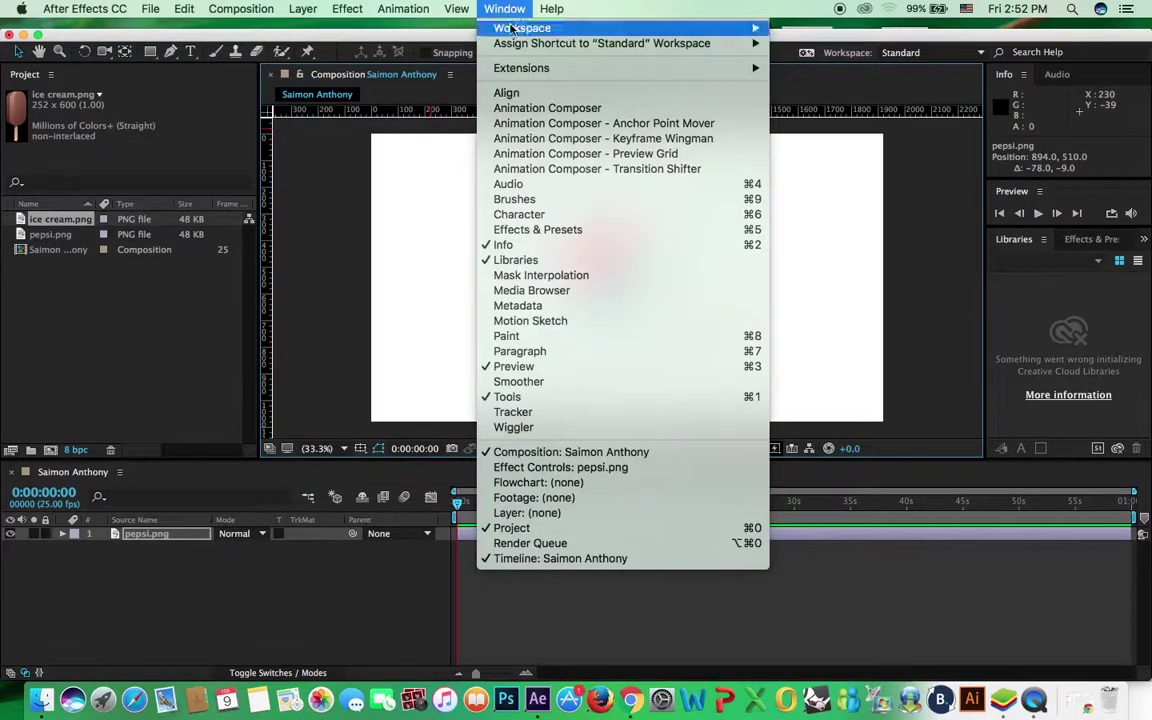
pyautogui.click(504, 159)
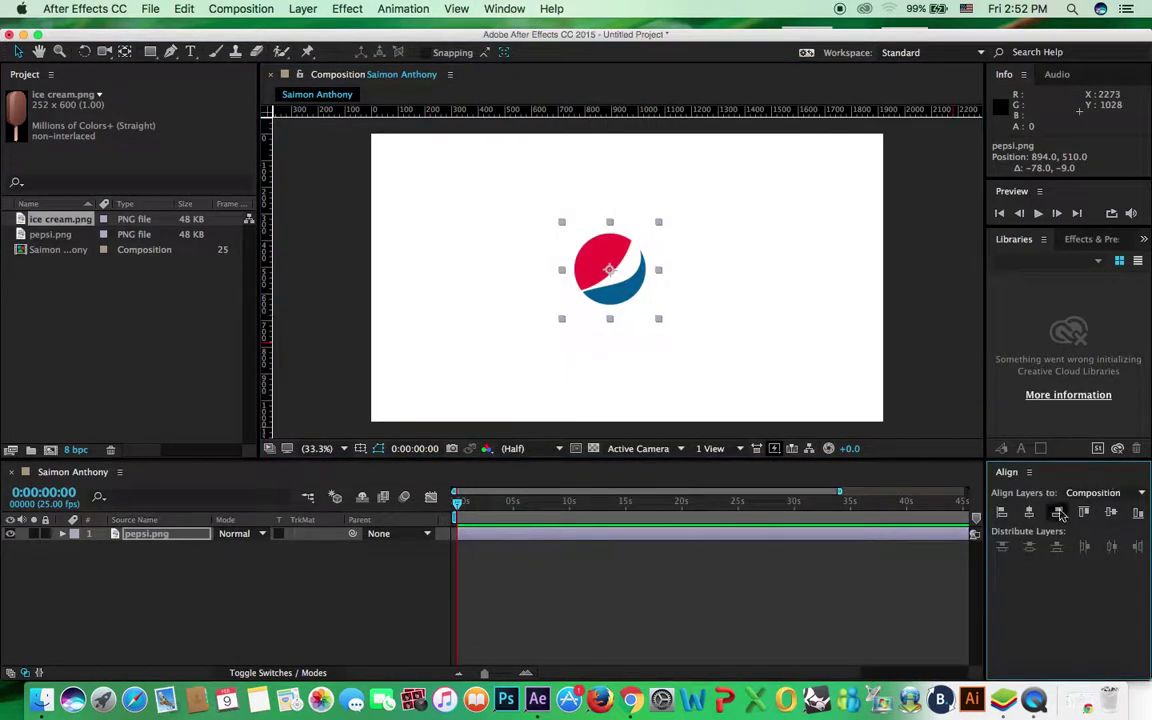
pyautogui.click(1029, 512)
pyautogui.click(1110, 512)
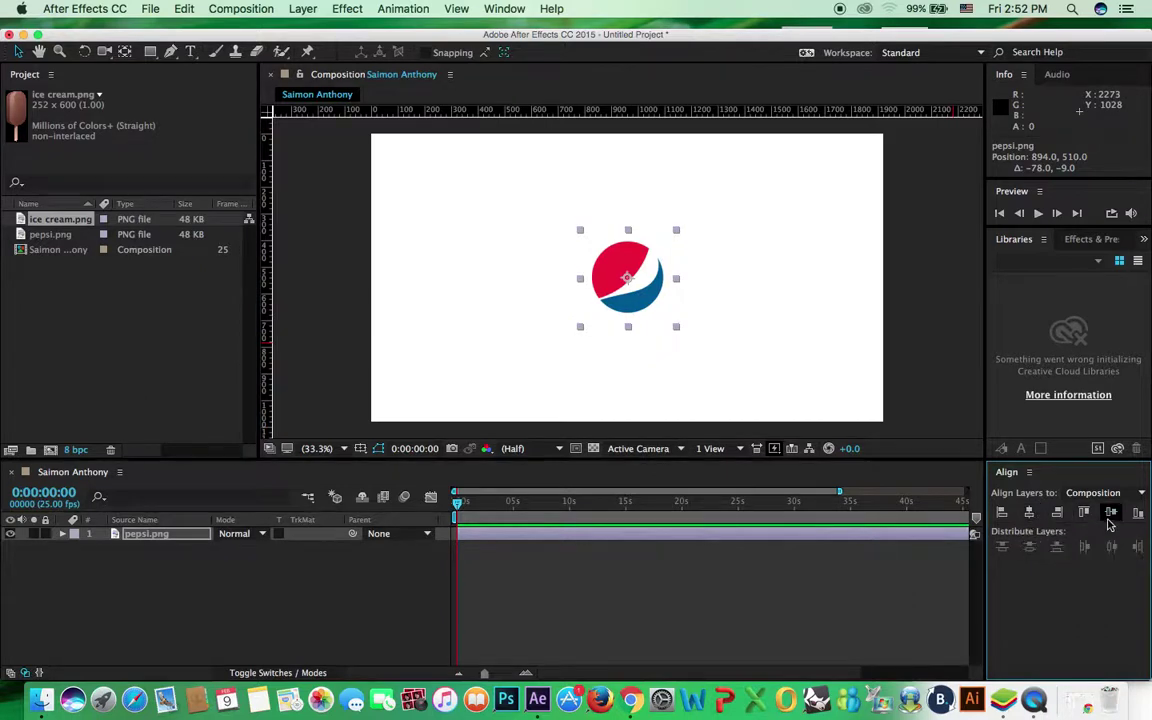
# Deselect and reselect the Pepsi logo layer a few times, leaving it selected
pyautogui.click(908, 266)
pyautogui.click(670, 295)
pyautogui.click(740, 293)
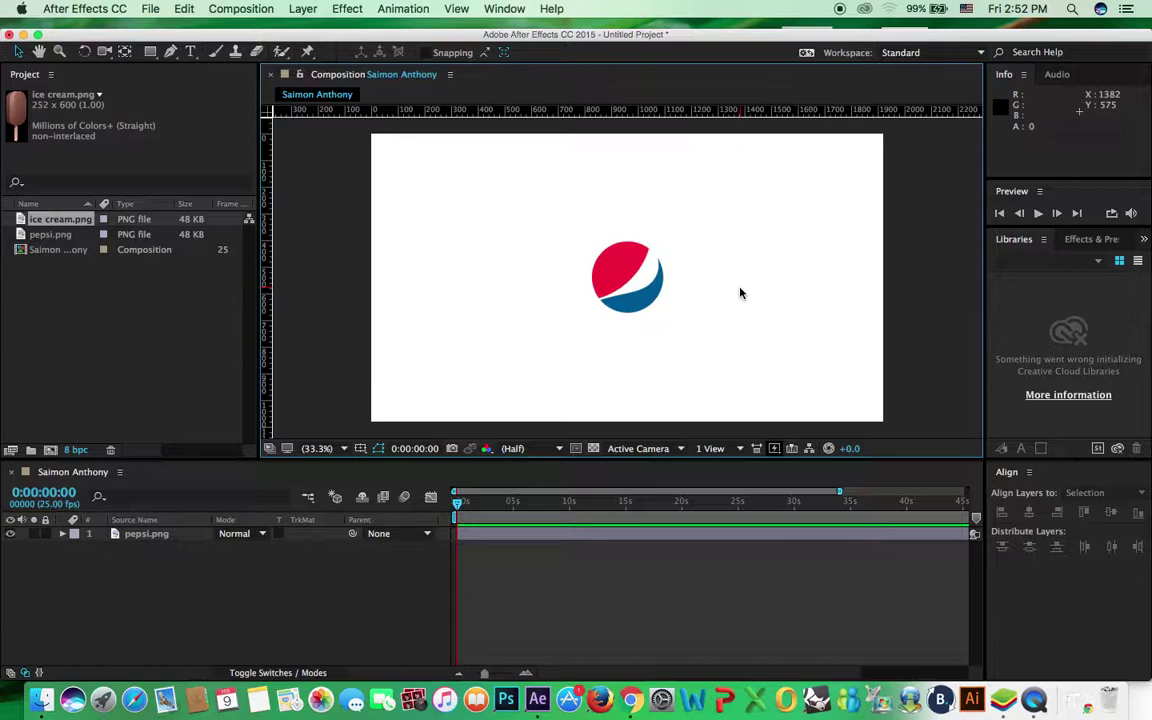
pyautogui.click(627, 277)
pyautogui.click(221, 555)
pyautogui.click(147, 534)
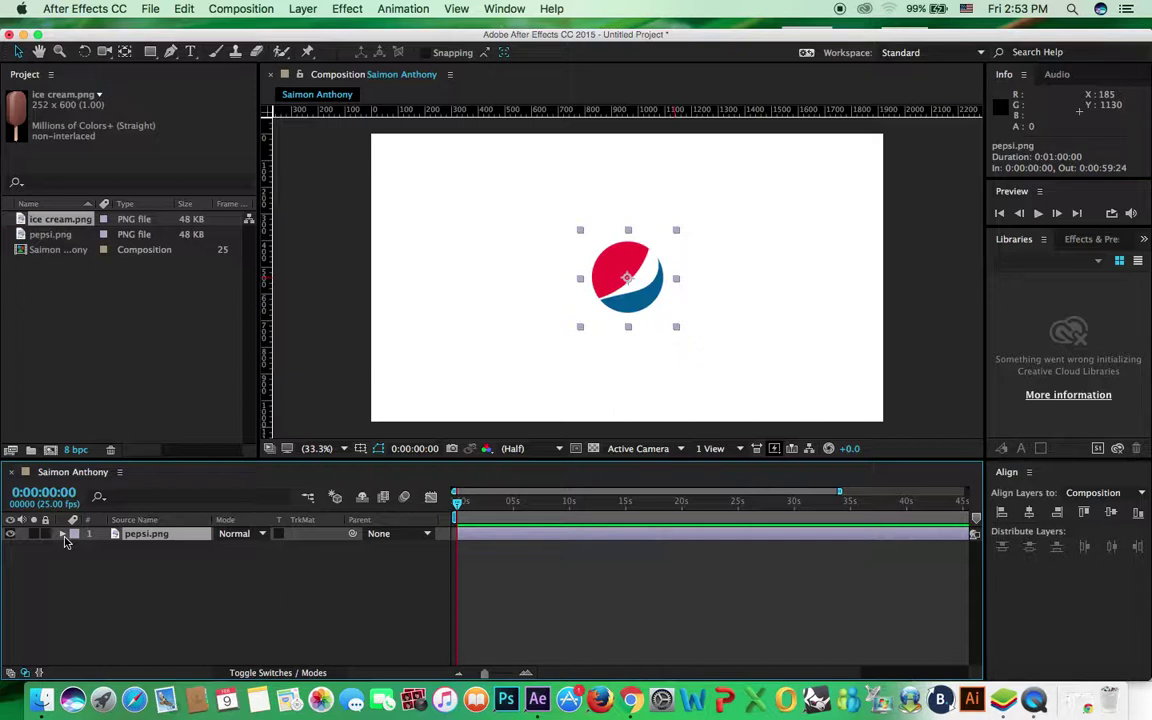
pyautogui.click(63, 536)
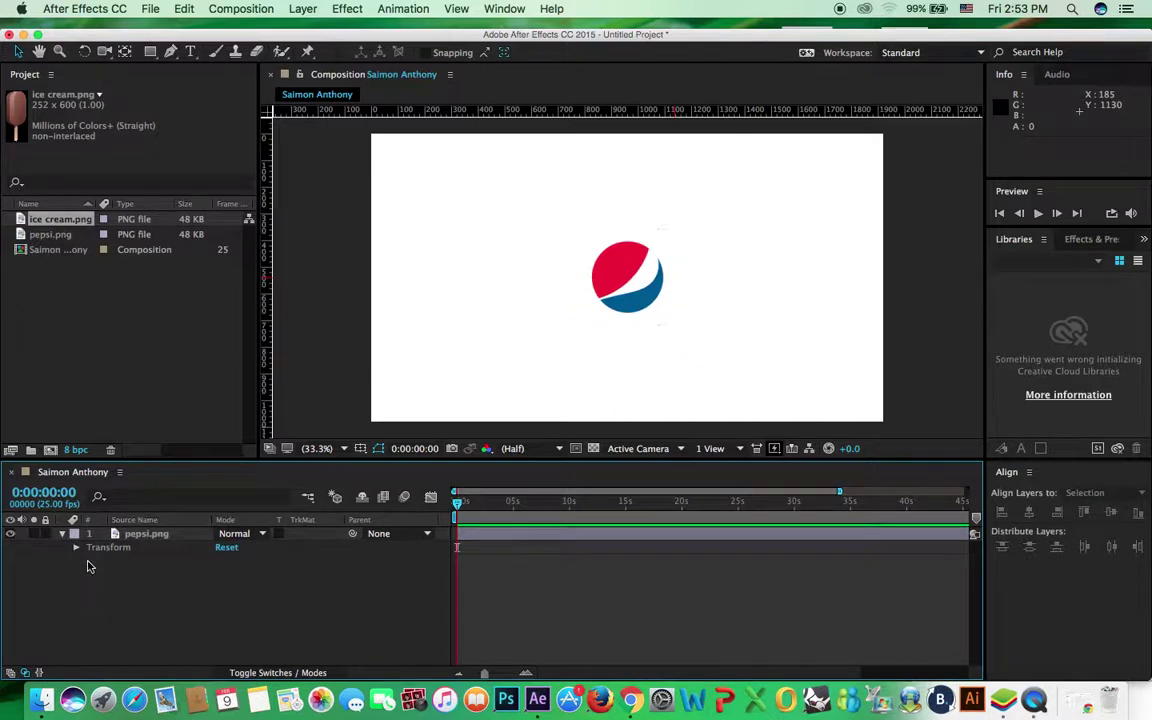
pyautogui.click(76, 550)
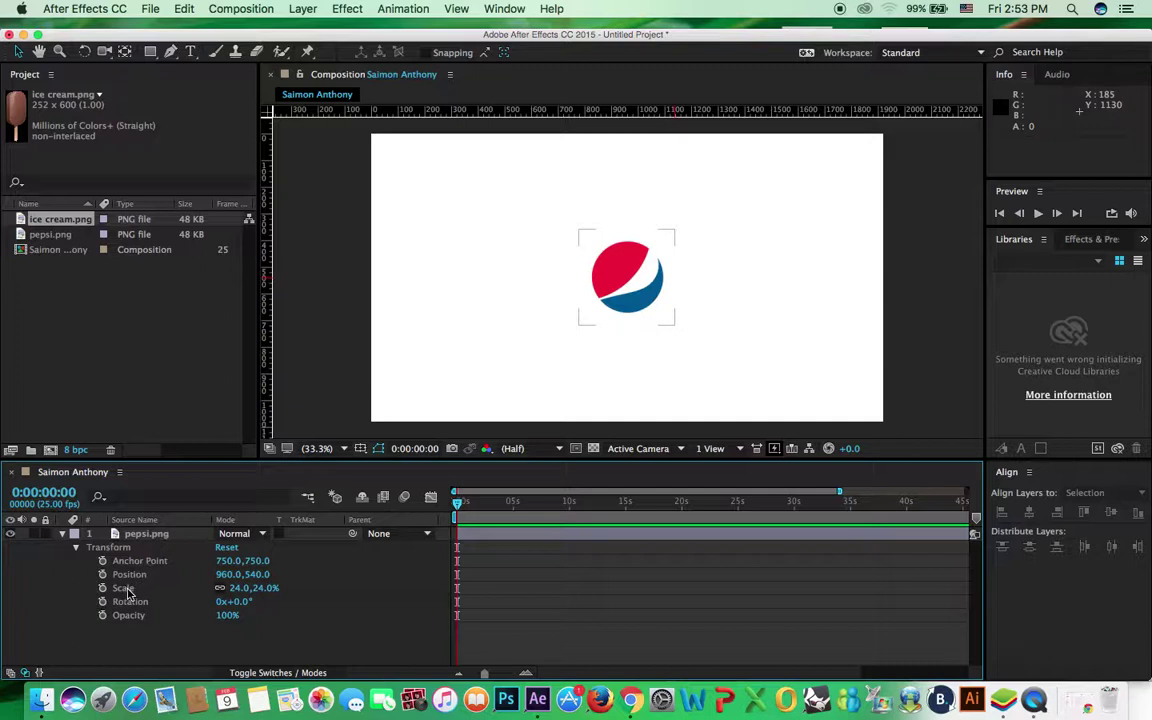
pyautogui.click(62, 533)
pyautogui.click(124, 535)
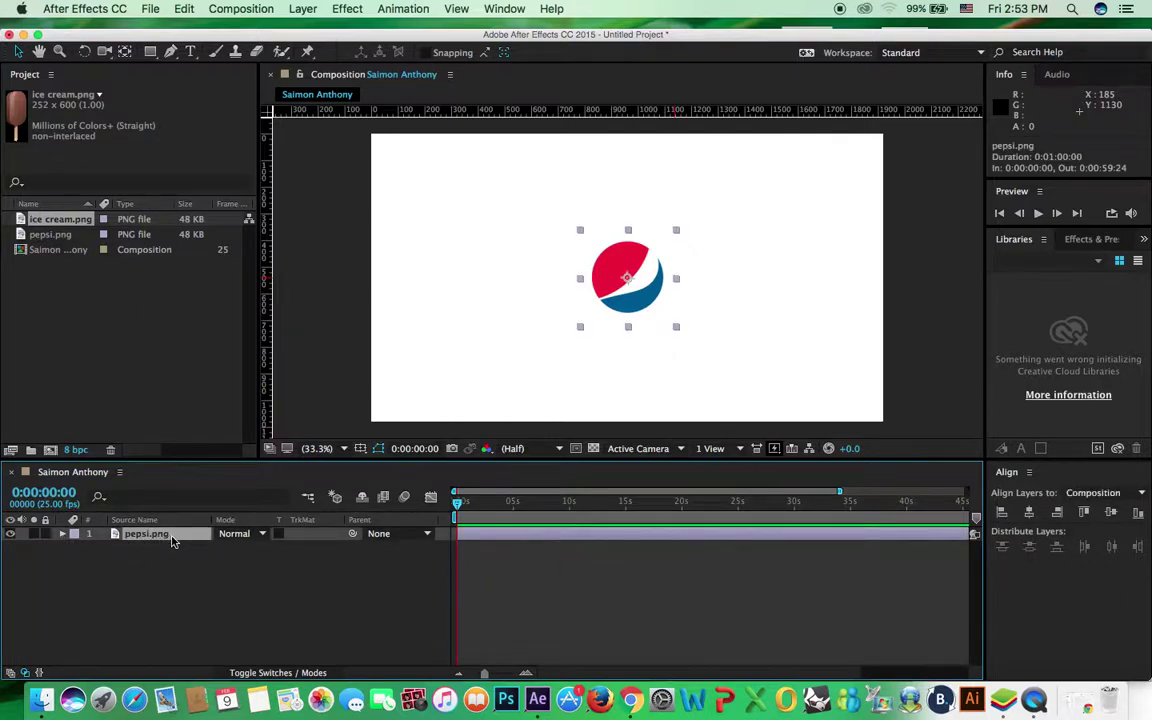
# Show pepsi.png's Scale, then only its Position property reading 960.0,540.0
pyautogui.press('s')
pyautogui.press('p')
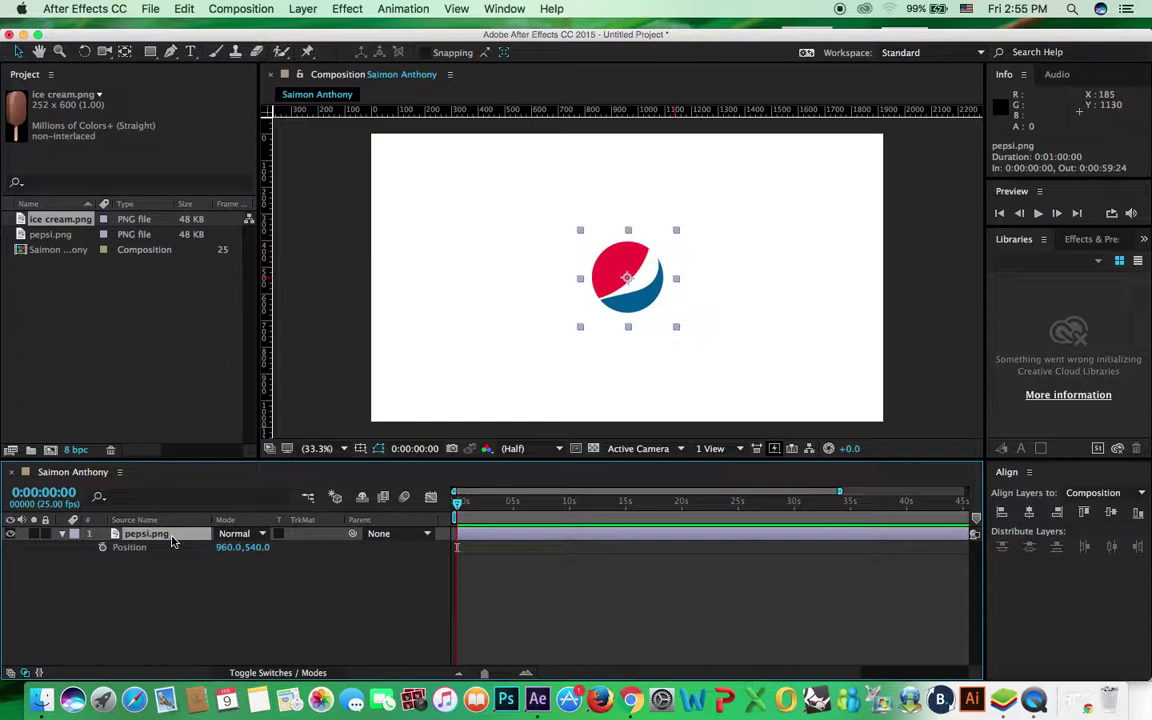
# Cycle twice through Scale, Position, Rotation, Anchor Point and Opacity, ending on Scale at 24%
pyautogui.press('s')
pyautogui.press('p')
pyautogui.press('r')
pyautogui.press('a')
pyautogui.press('t')
pyautogui.press('s')
pyautogui.press('p')
pyautogui.press('r')
pyautogui.press('a')
pyautogui.press('t')
pyautogui.press('s')
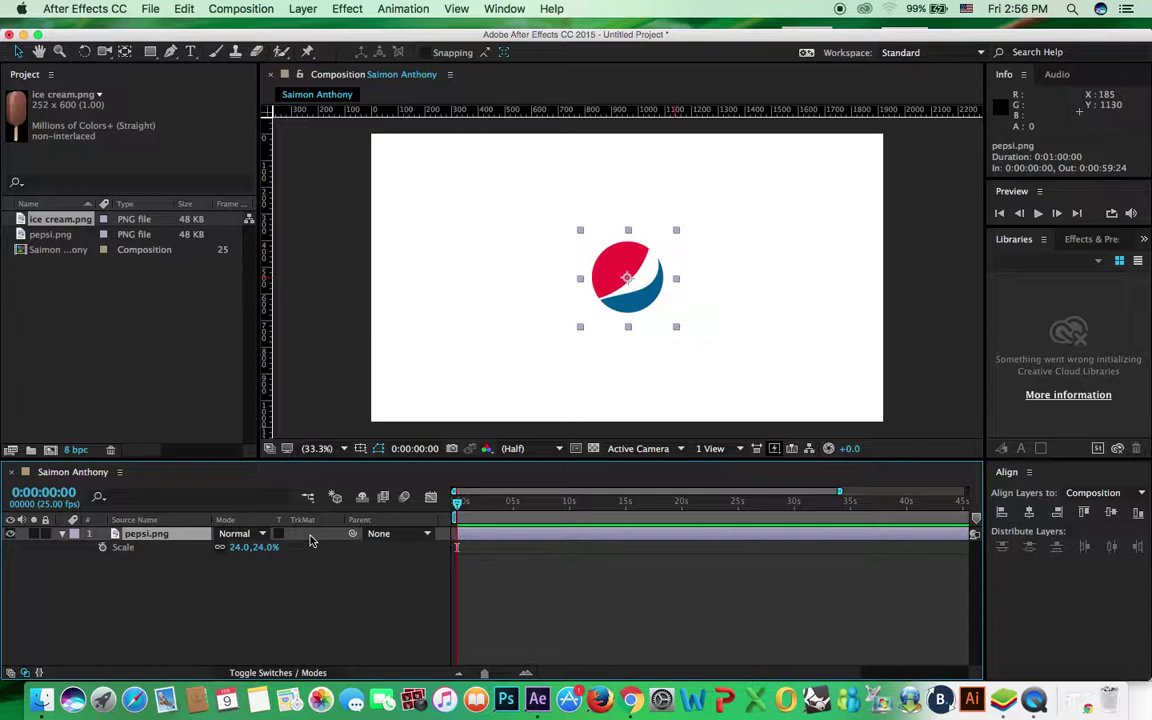
# Scrub and zoom the timeline, then shorten the pepsi.png layer to end around 14 seconds
pyautogui.moveTo(457, 502); pyautogui.dragTo(458, 508)
pyautogui.scroll(-2, 525, 657)
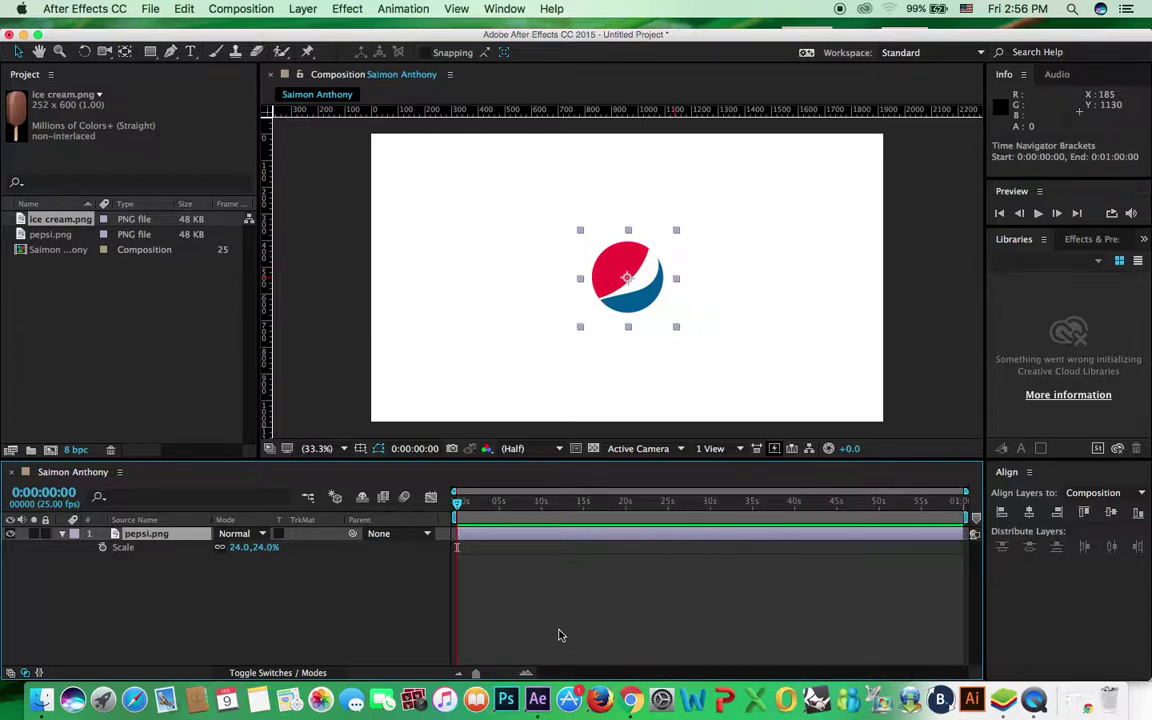
pyautogui.moveTo(476, 674); pyautogui.dragTo(481, 679)
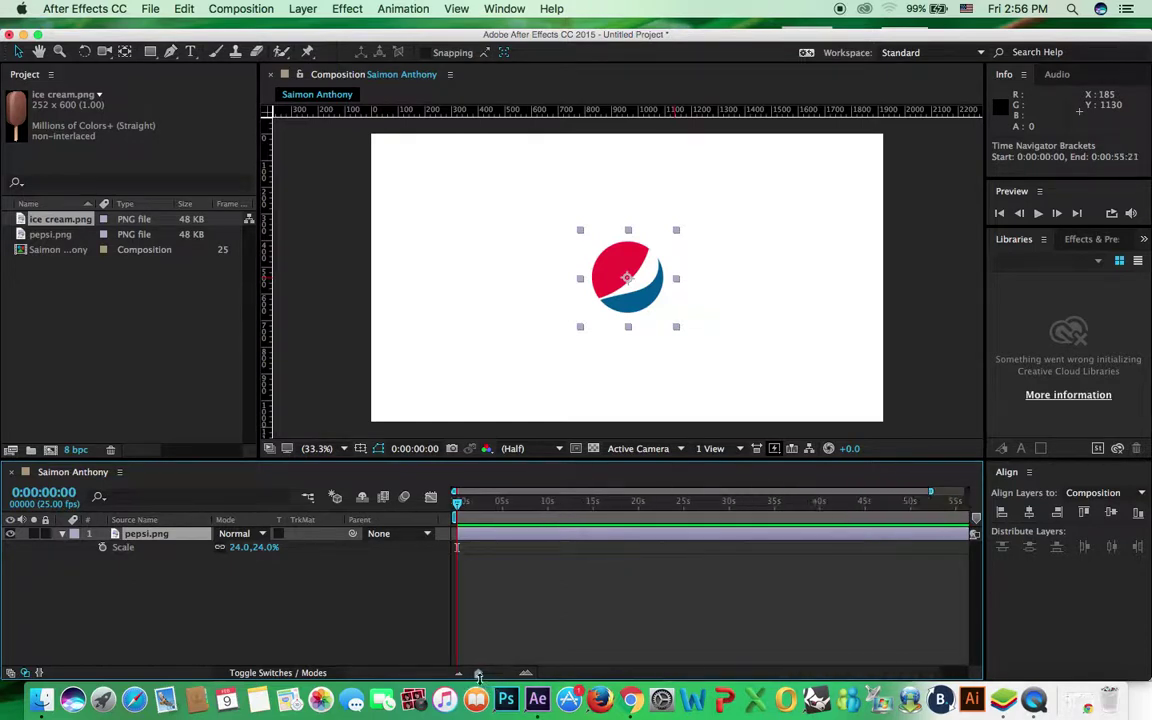
pyautogui.click(529, 676)
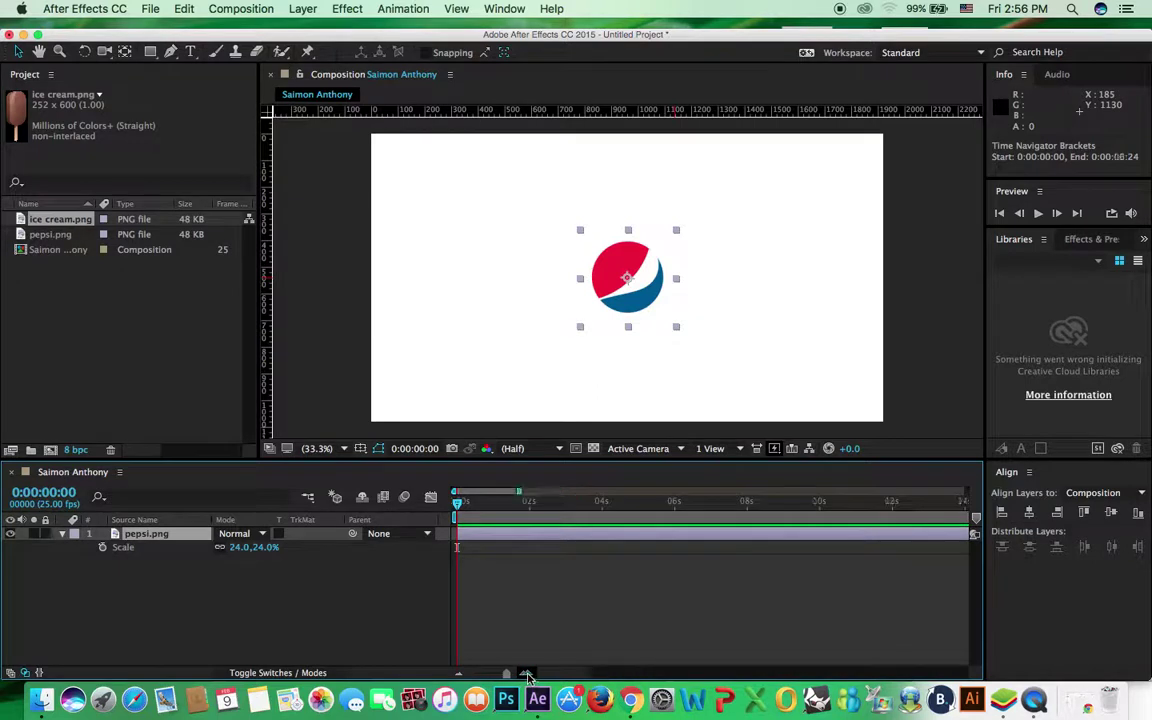
pyautogui.click(459, 675)
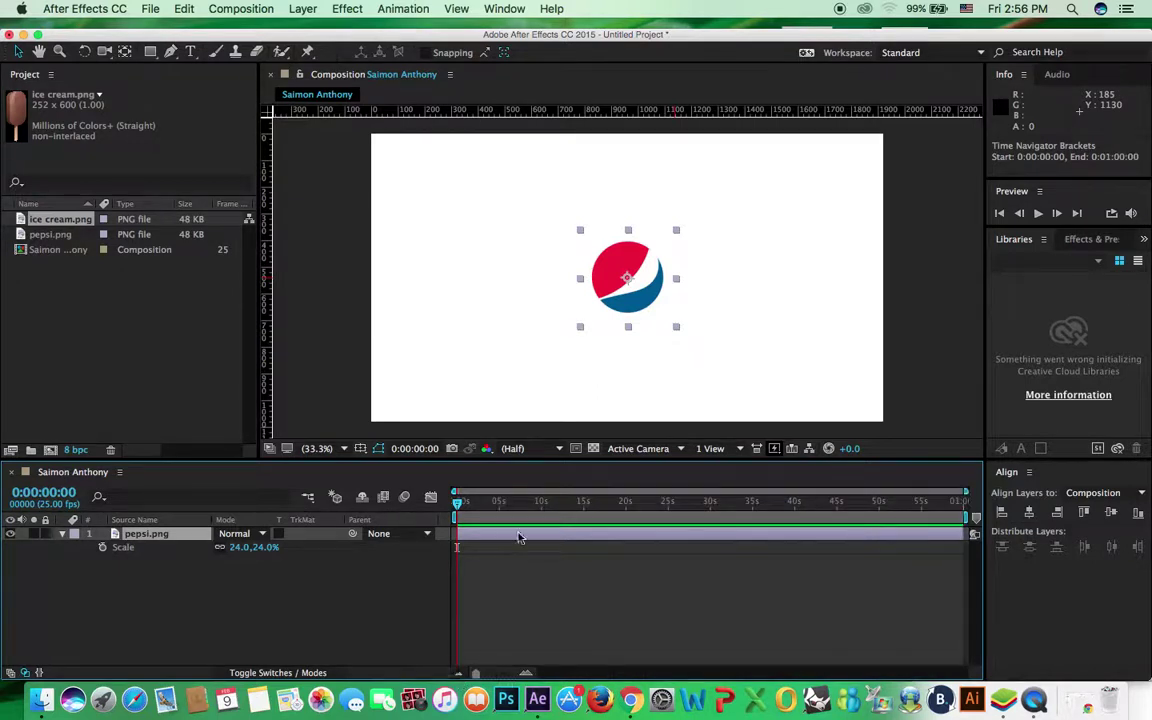
pyautogui.moveTo(460, 508); pyautogui.dragTo(460, 530)
pyautogui.moveTo(960, 538); pyautogui.dragTo(541, 544)
# Scrub back to the start, then set the current time to 0:00:10:00
pyautogui.moveTo(50, 493); pyautogui.dragTo(90, 502)
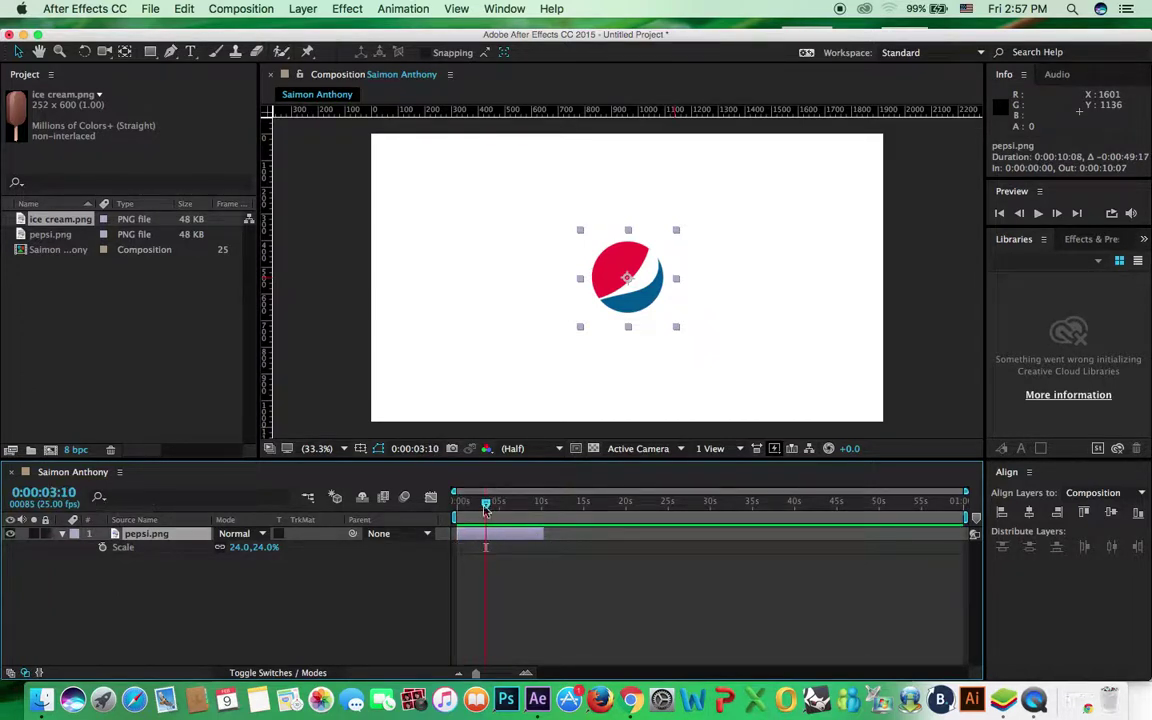
pyautogui.moveTo(486, 502); pyautogui.dragTo(479, 505)
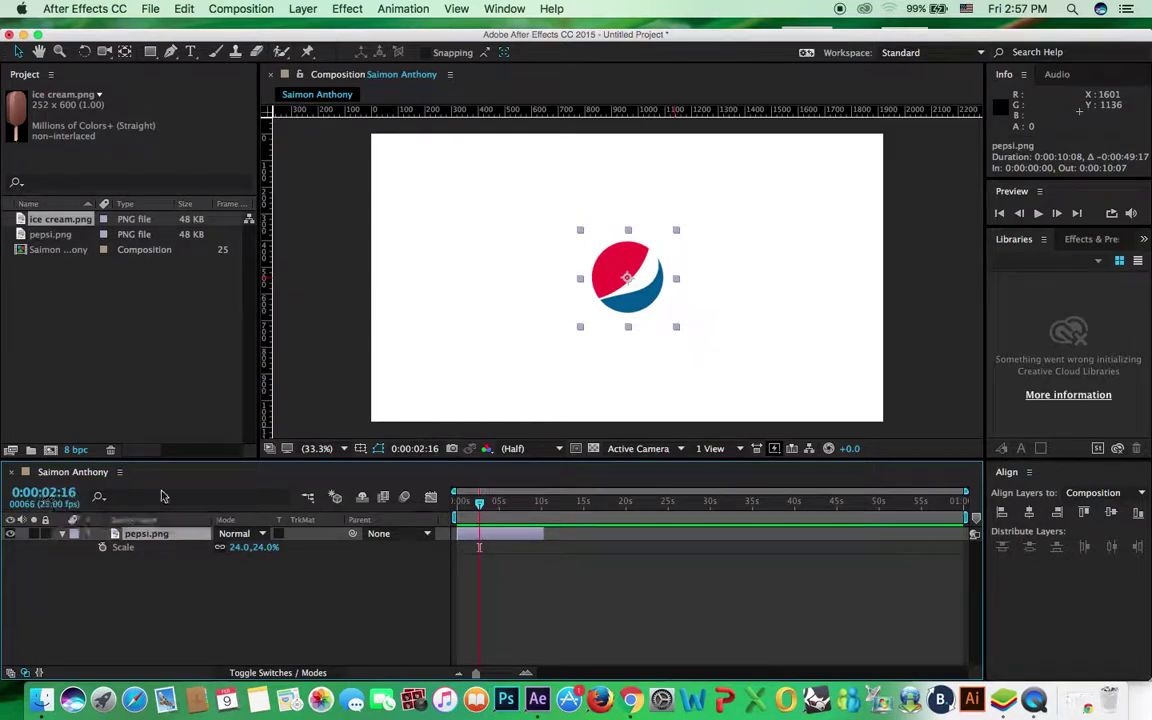
pyautogui.moveTo(479, 503); pyautogui.dragTo(457, 505)
pyautogui.click(45, 492)
pyautogui.press('BackSpace')
pyautogui.press('BackSpace')
pyautogui.press('BackSpace')
pyautogui.write('10:')
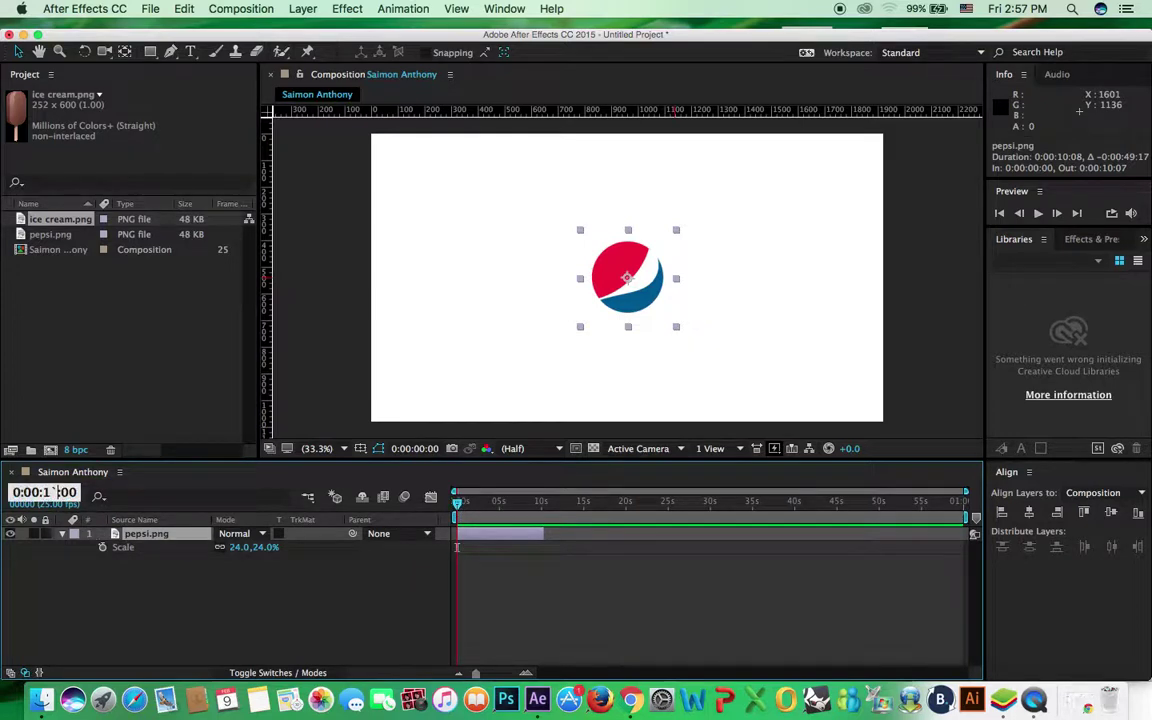
pyautogui.write('0')
pyautogui.press('Return')
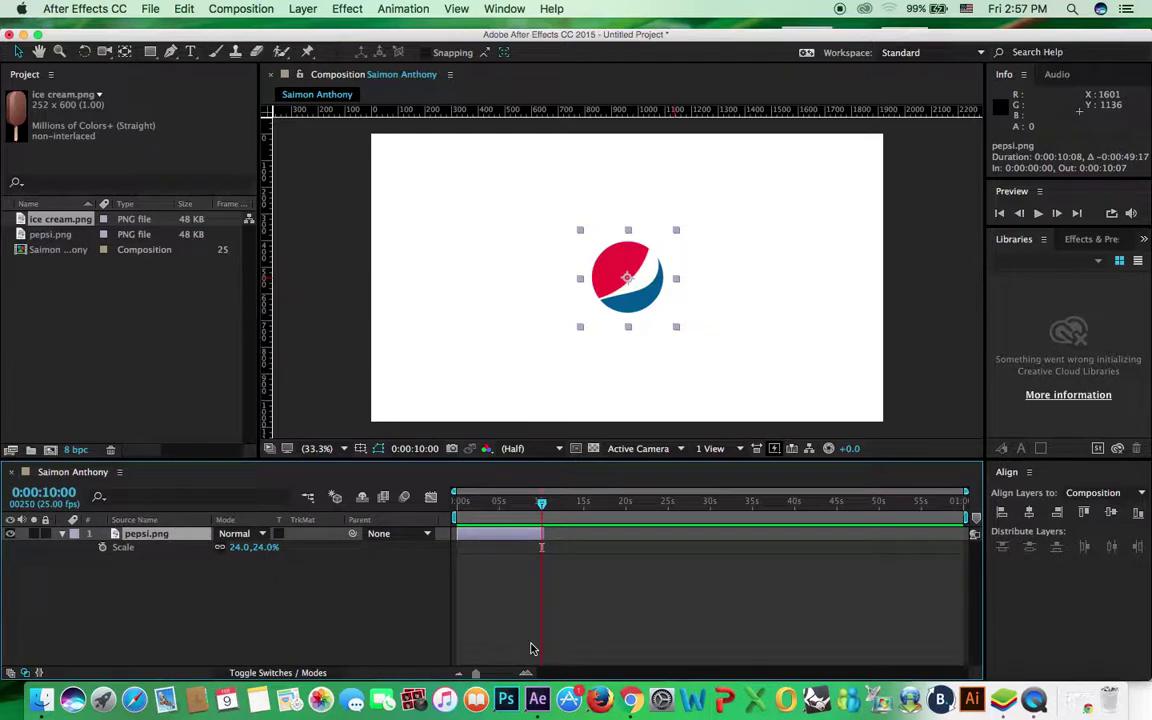
# Trim the pepsi.png layer's out point to the 10-second playhead and scrub back to check
pyautogui.moveTo(479, 676); pyautogui.dragTo(508, 679)
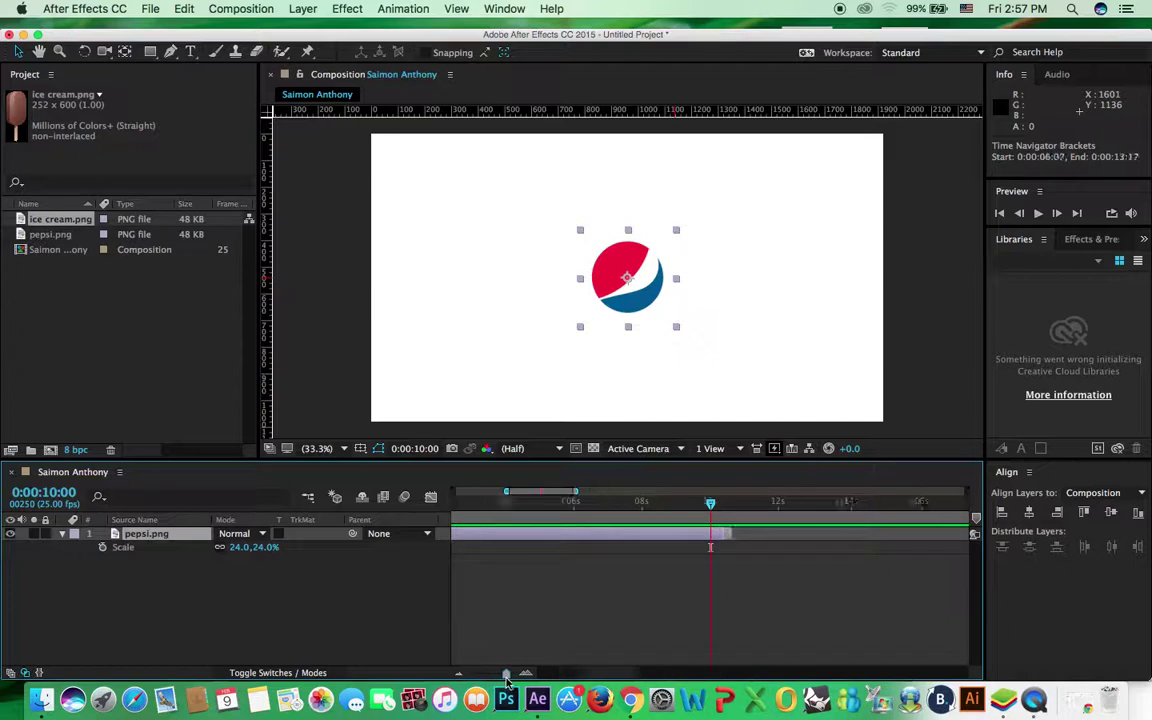
pyautogui.moveTo(758, 533); pyautogui.dragTo(711, 535)
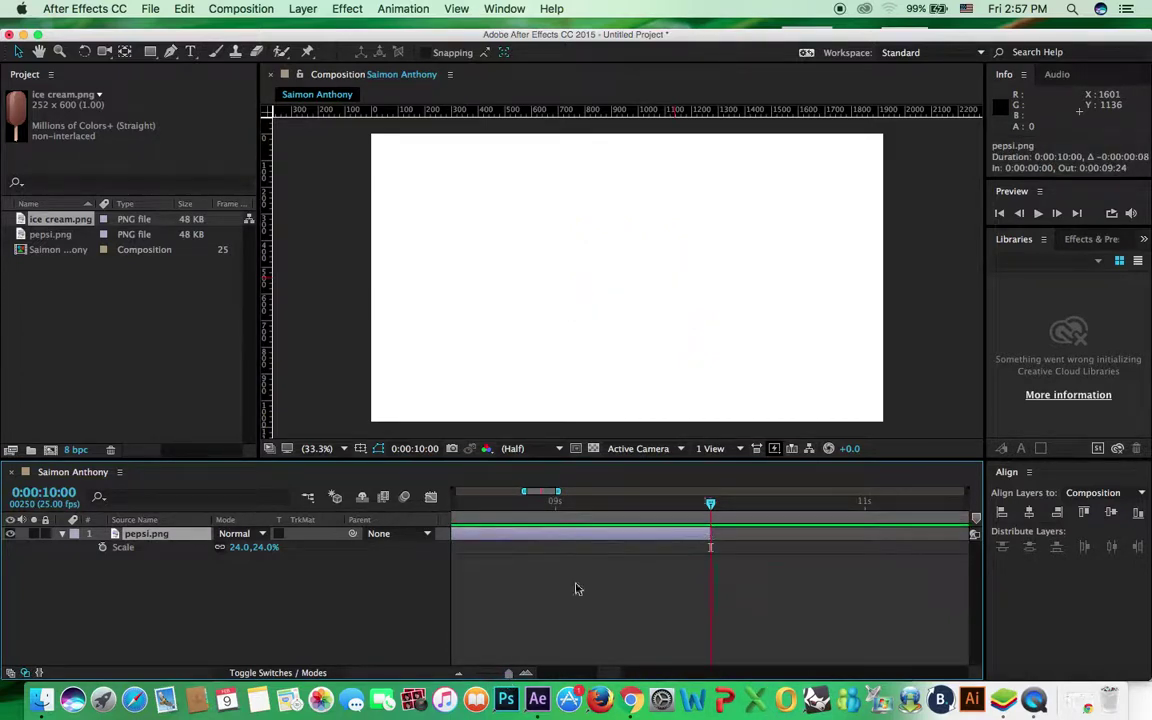
pyautogui.moveTo(510, 674); pyautogui.dragTo(476, 674)
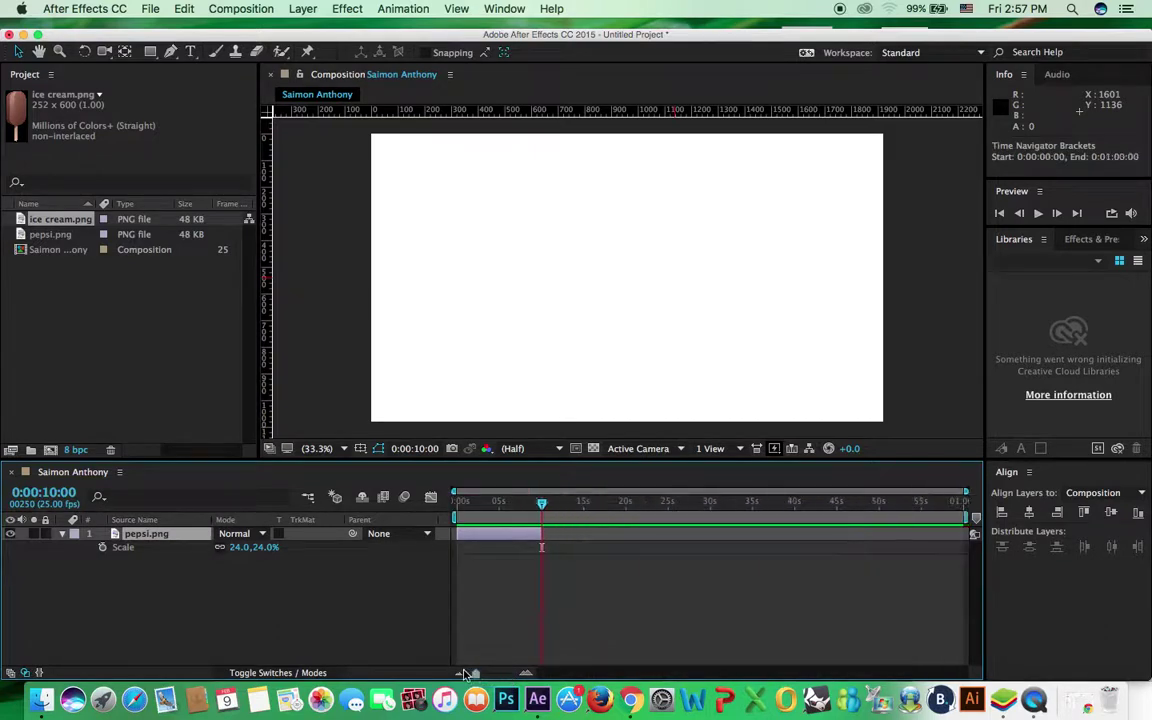
pyautogui.moveTo(541, 501); pyautogui.dragTo(504, 535)
pyautogui.click(460, 555)
pyautogui.click(491, 537)
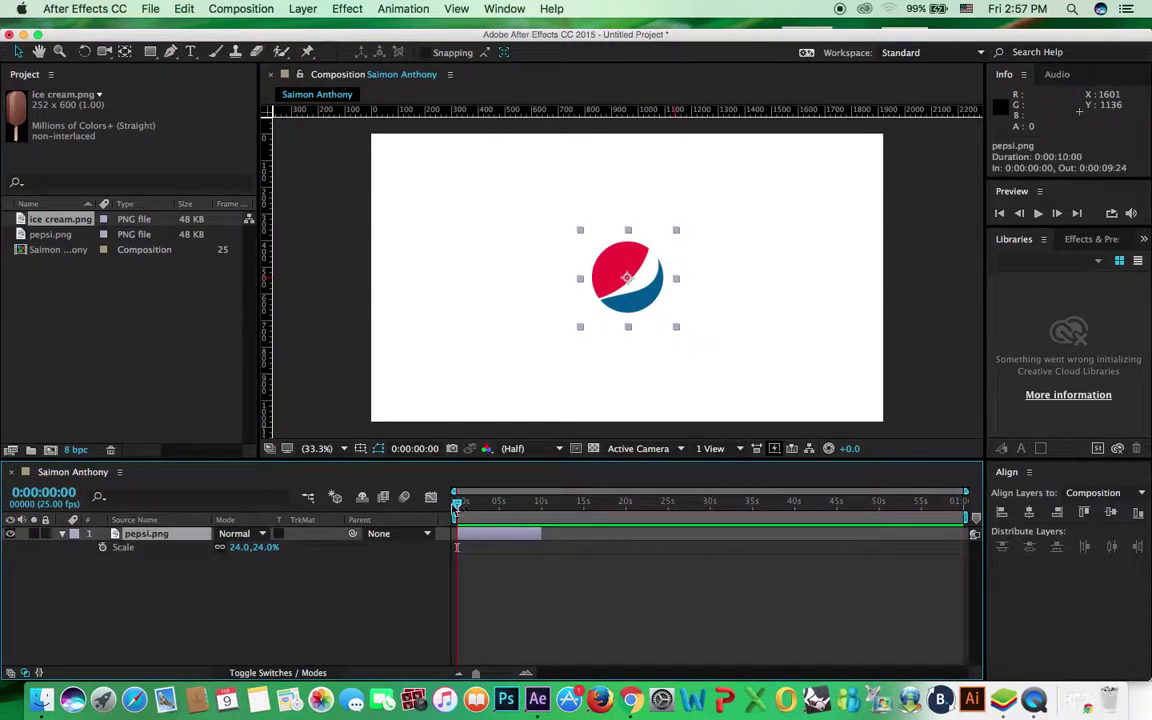
# At 0:00:00:00, enable the Scale stopwatch to create a 24% keyframe
pyautogui.moveTo(463, 509); pyautogui.dragTo(453, 512)
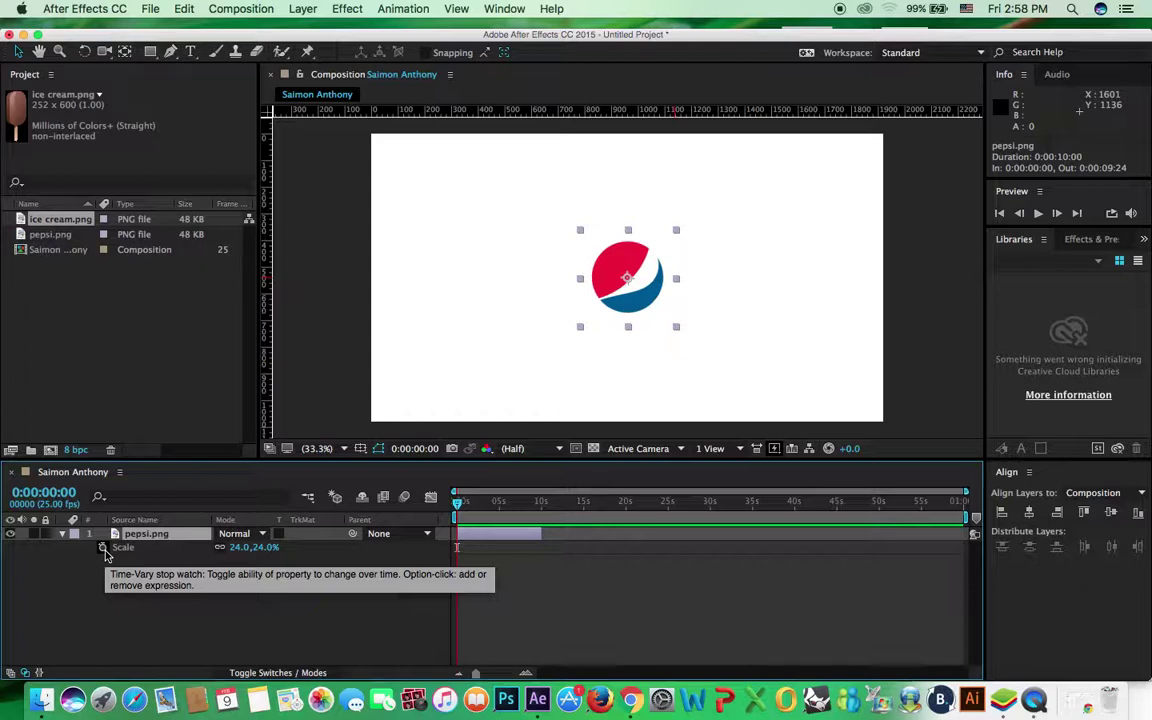
pyautogui.click(490, 588)
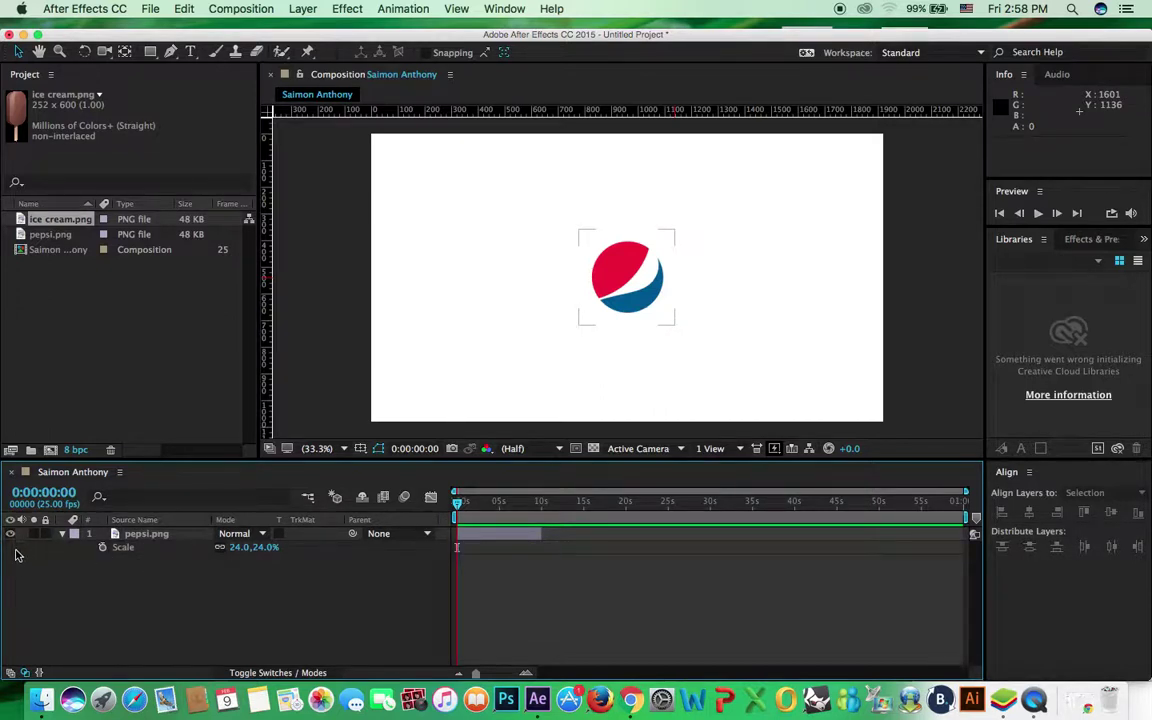
pyautogui.click(103, 549)
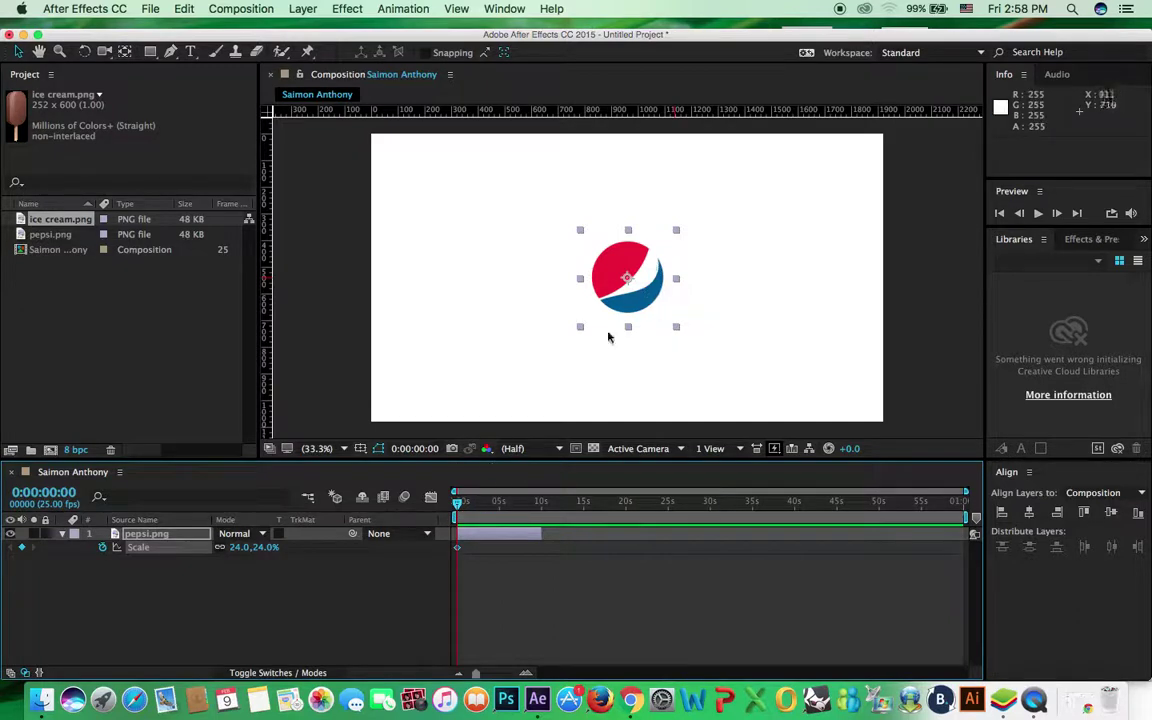
# Set the current time to exactly 0:00:05:00
pyautogui.moveTo(457, 507); pyautogui.dragTo(501, 505)
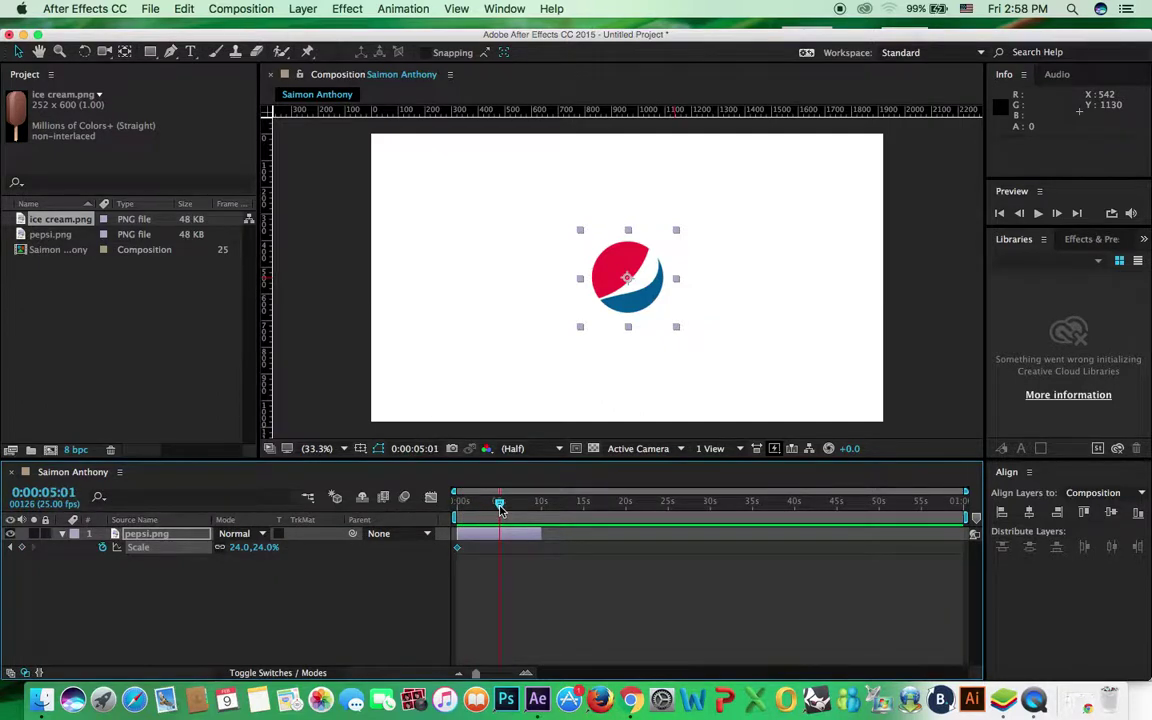
pyautogui.click(75, 492)
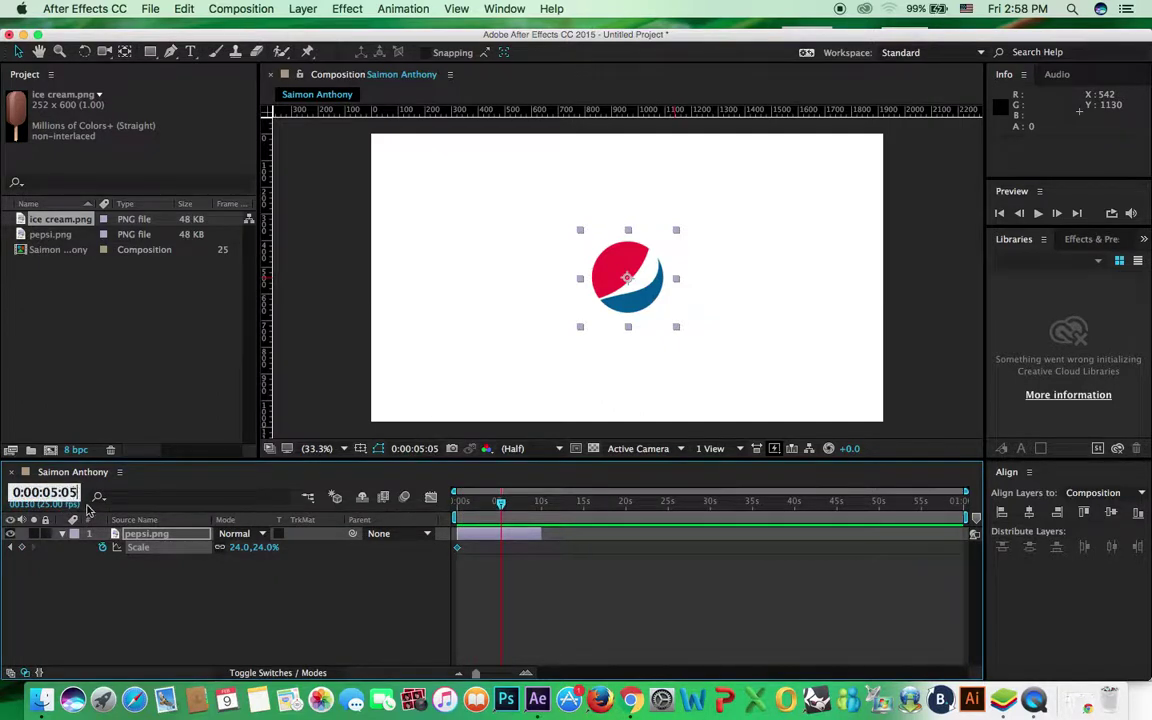
pyautogui.press('BackSpace')
pyautogui.write('0')
pyautogui.press('Return')
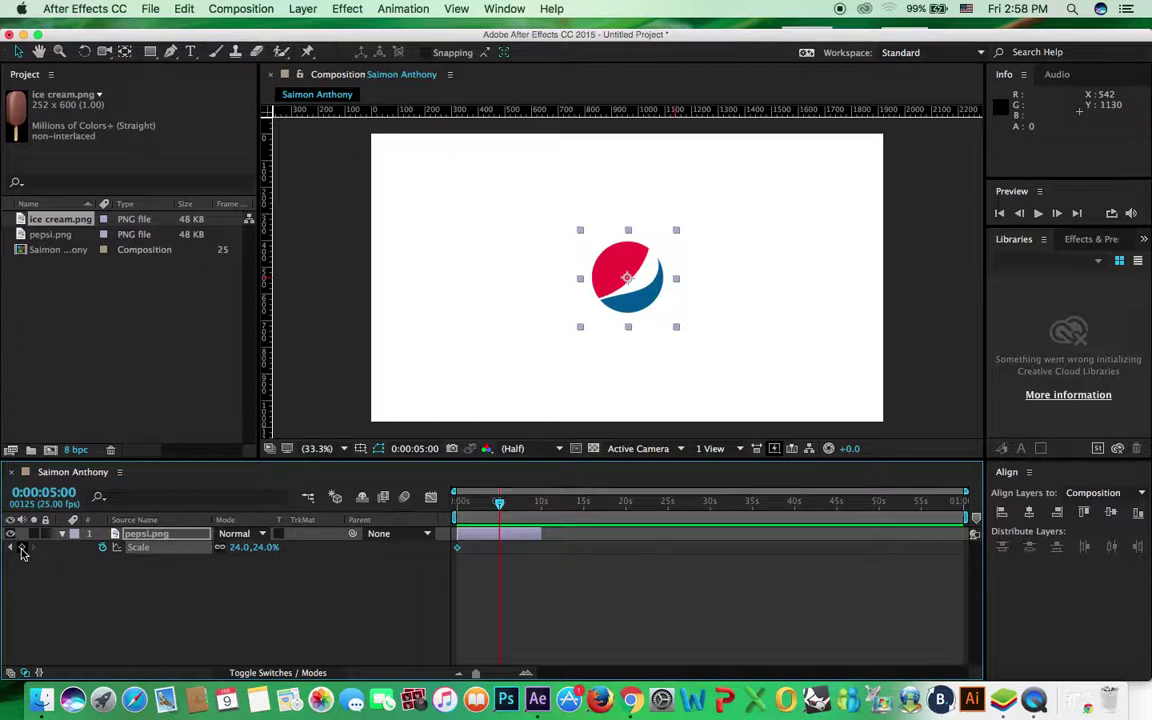
# Add a Scale keyframe at 5 seconds, raise it to 82%, and return to the start
pyautogui.click(22, 548)
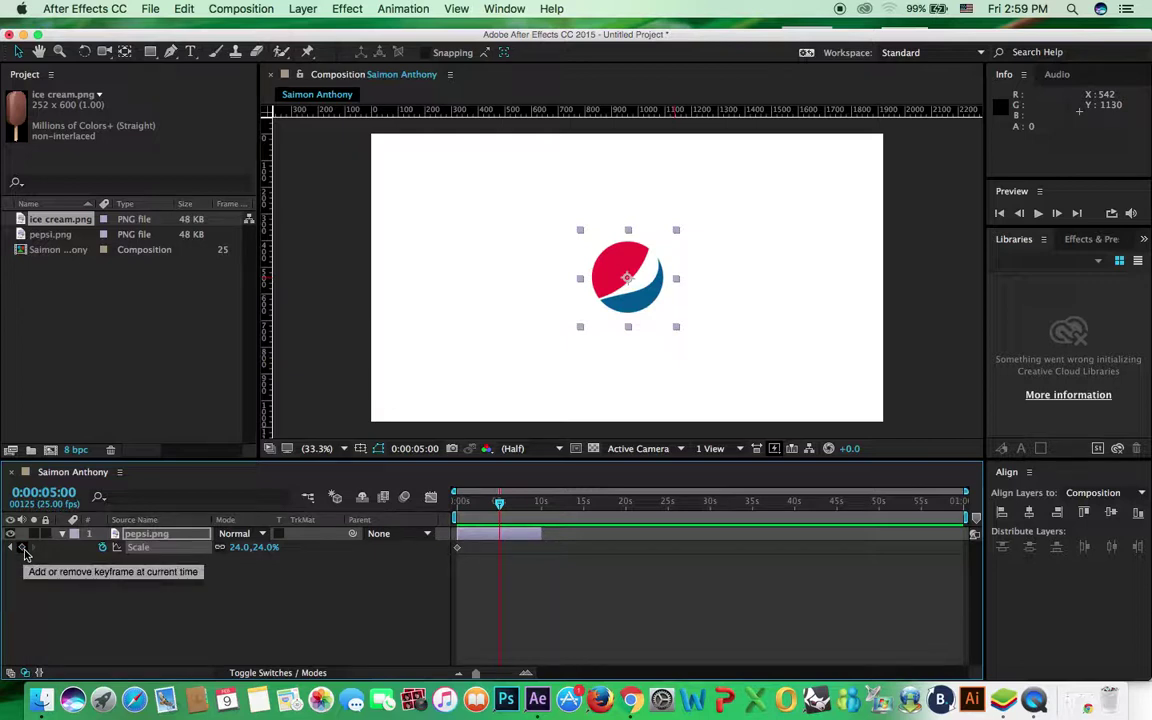
pyautogui.click(24, 551)
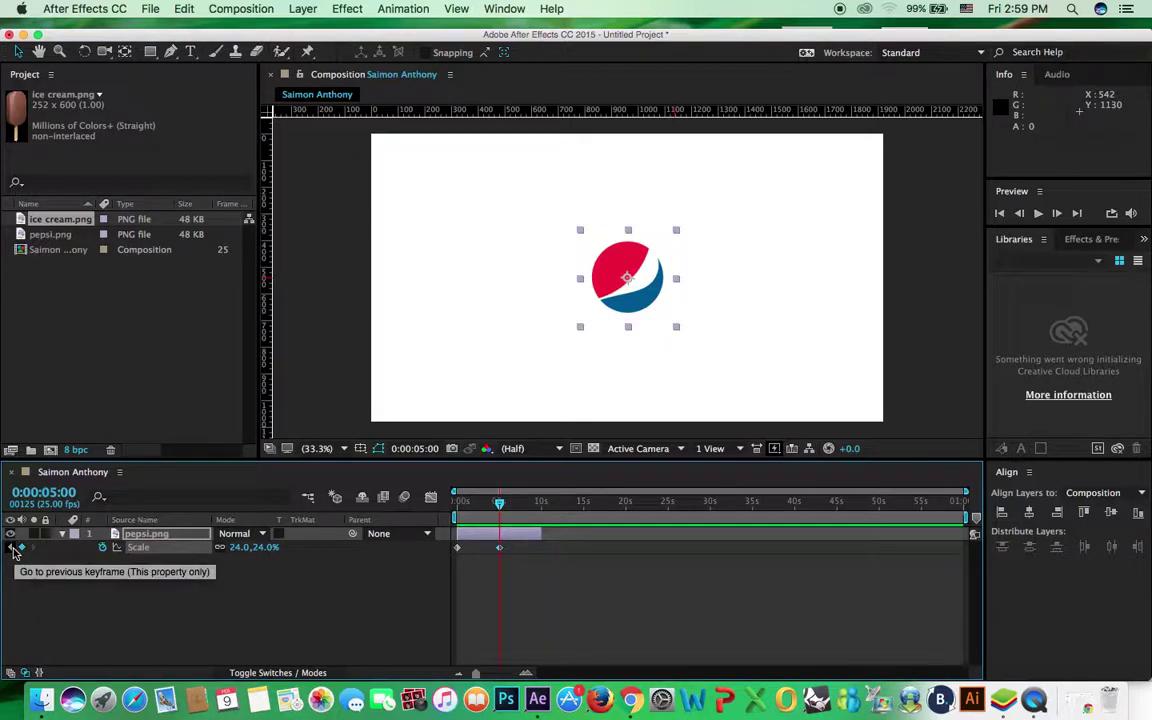
pyautogui.click(14, 549)
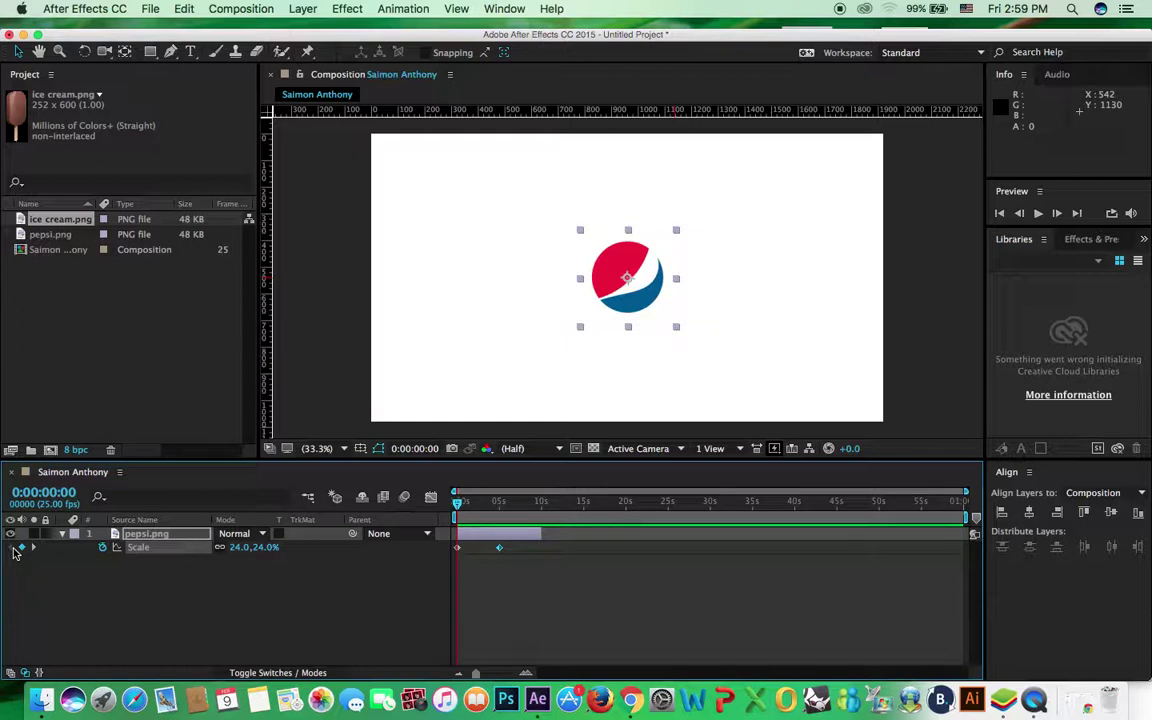
pyautogui.click(34, 550)
pyautogui.moveTo(266, 548); pyautogui.dragTo(313, 554)
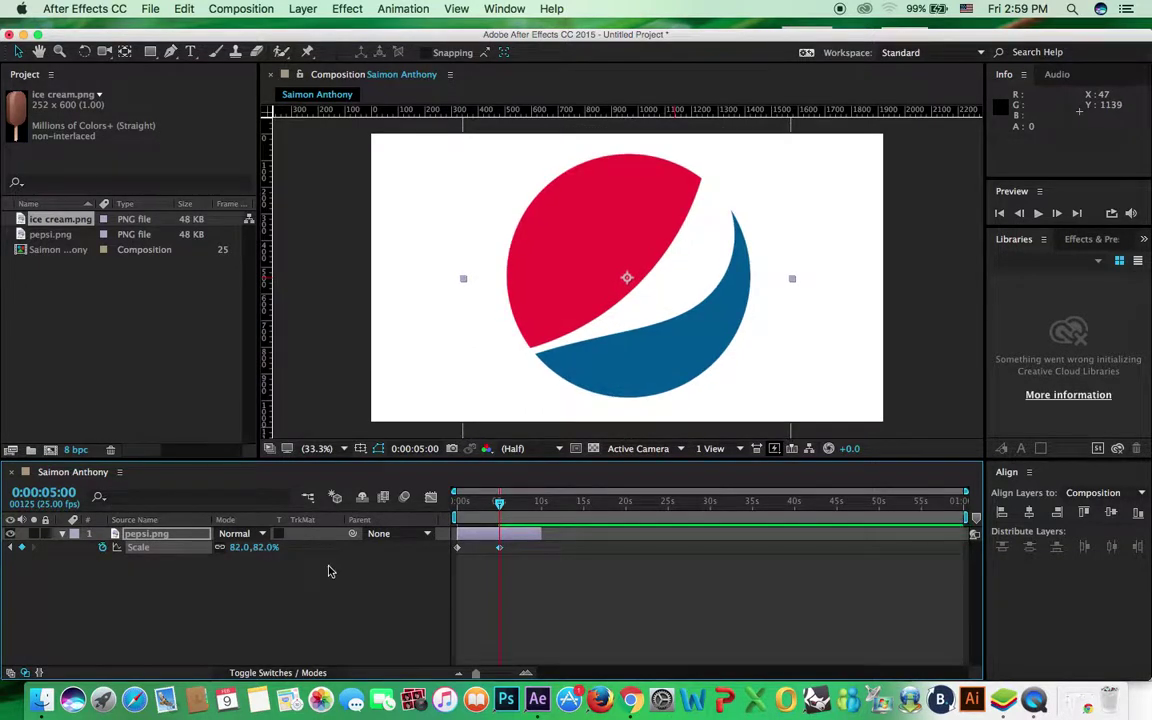
pyautogui.moveTo(500, 506); pyautogui.dragTo(410, 460)
pyautogui.click(650, 411)
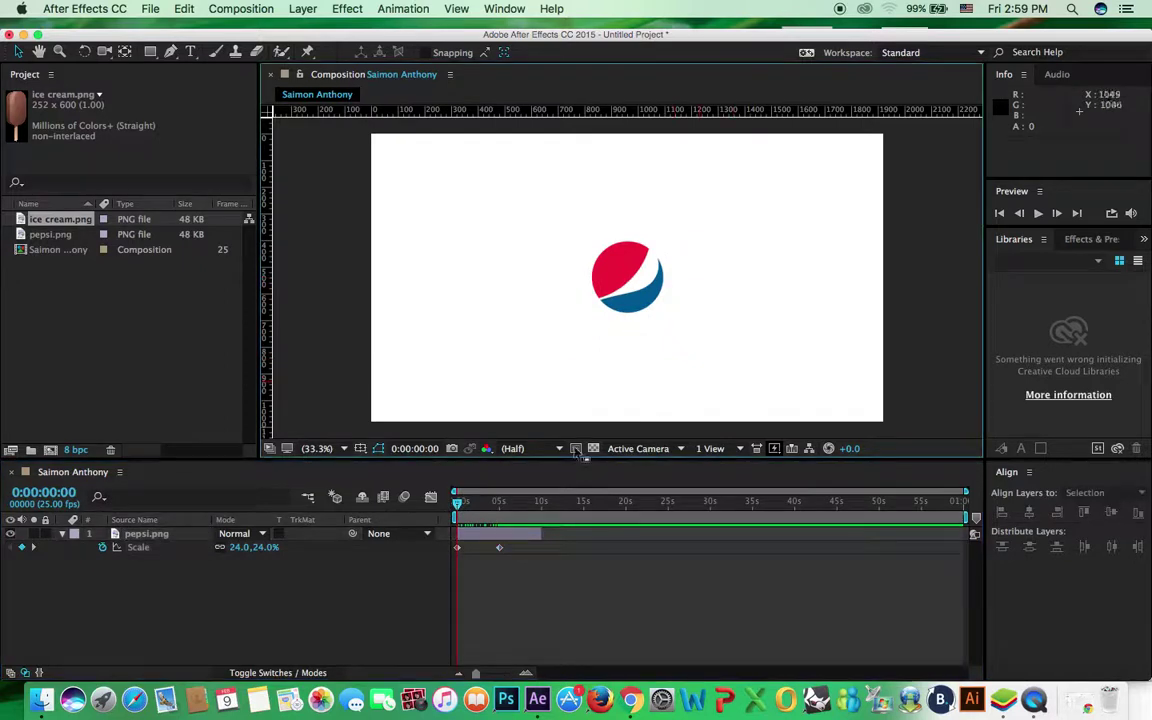
# Preview the logo's scale-up, then add a Scale keyframe at 0:00:09:19
pyautogui.click(1039, 218)
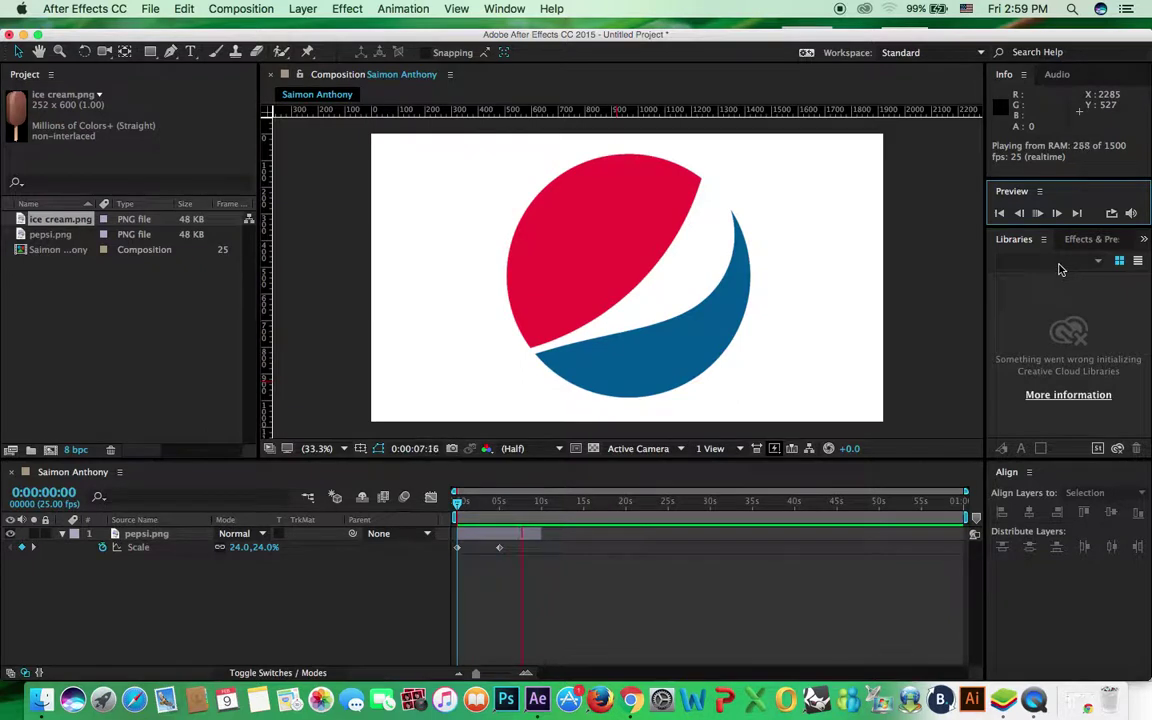
pyautogui.moveTo(462, 503); pyautogui.dragTo(450, 514)
pyautogui.press('space')
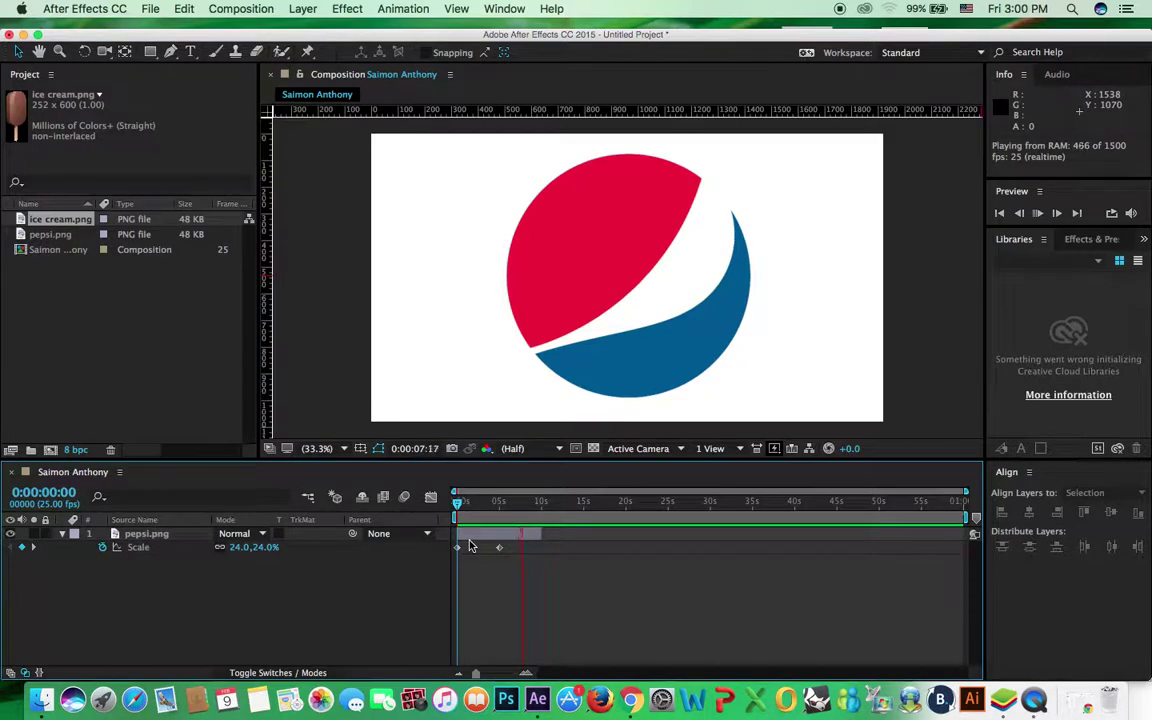
pyautogui.moveTo(463, 513); pyautogui.dragTo(541, 528)
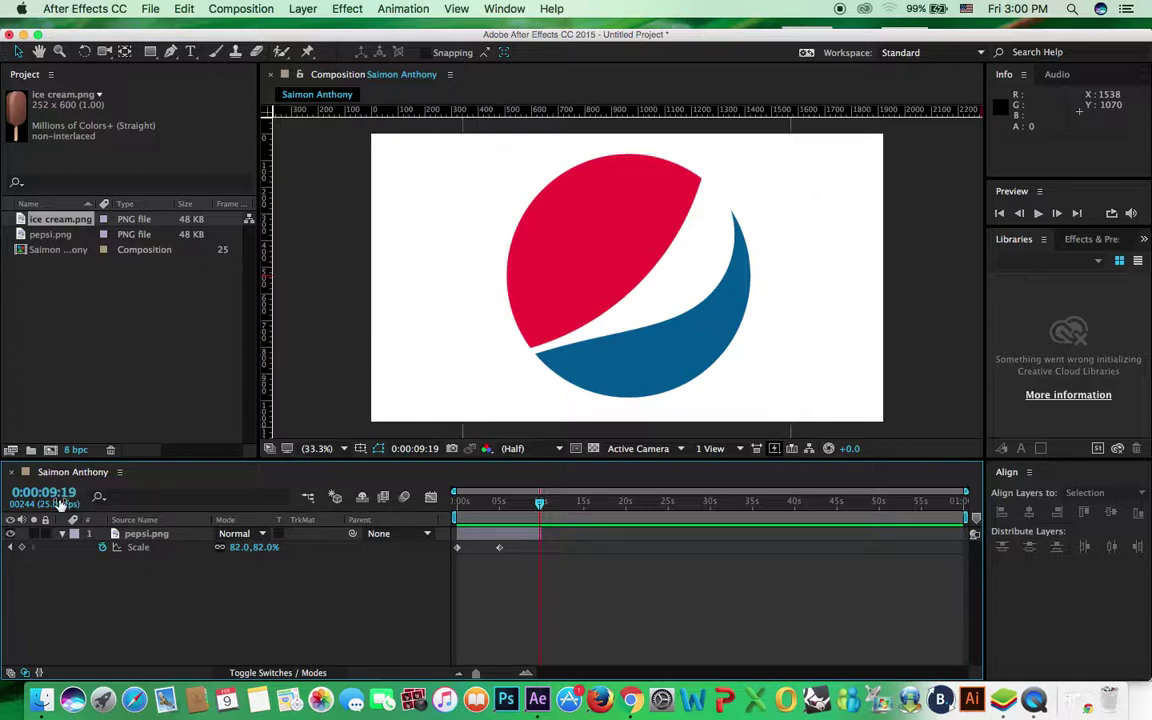
pyautogui.click(22, 549)
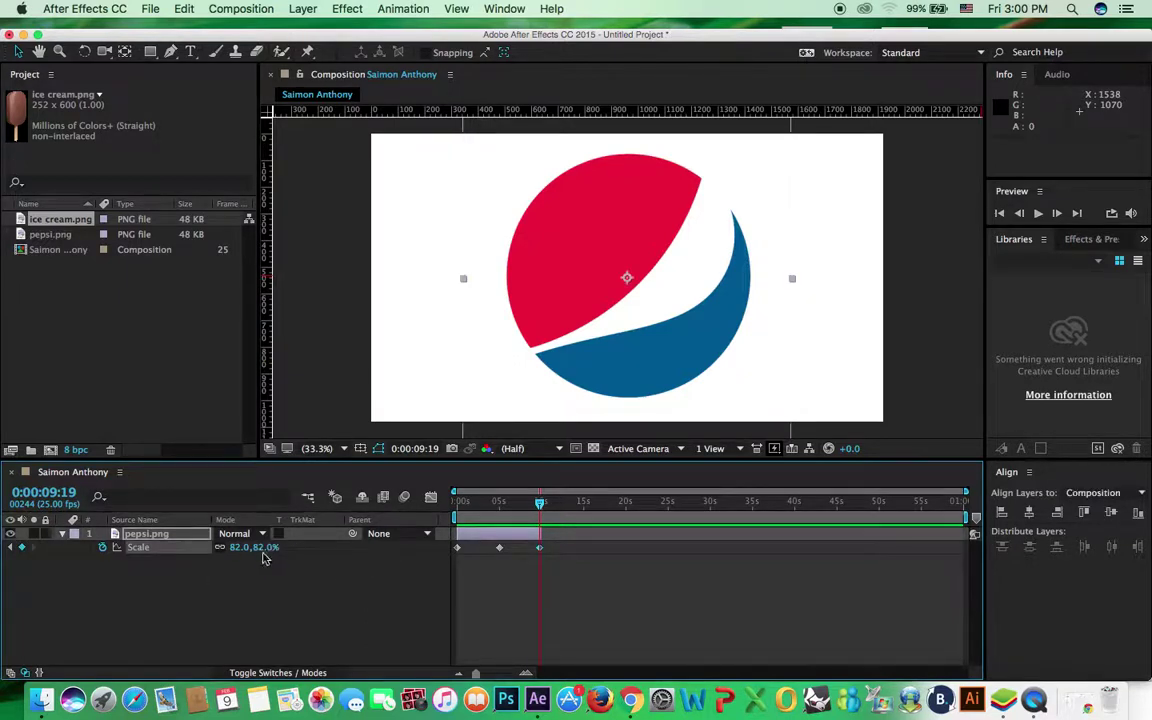
# Set the Scale keyframe at 0:00:09:19 to 0% and preview from the start
pyautogui.moveTo(268, 549); pyautogui.dragTo(199, 547)
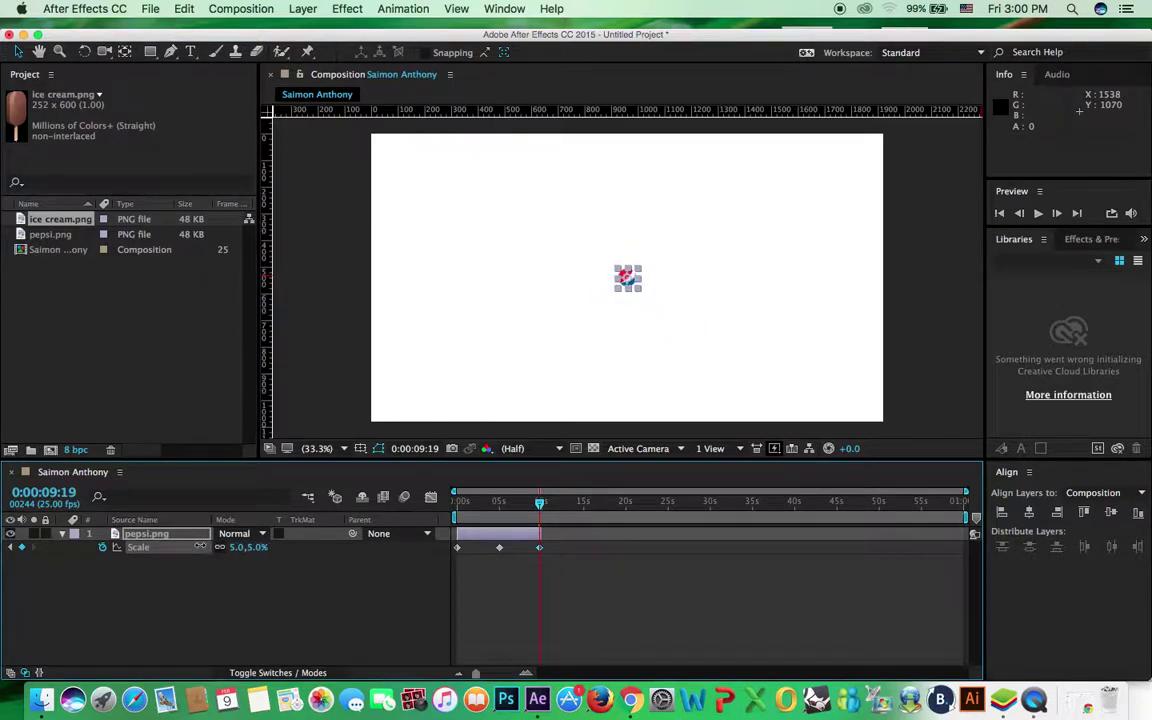
pyautogui.click(255, 548)
pyautogui.press('Return')
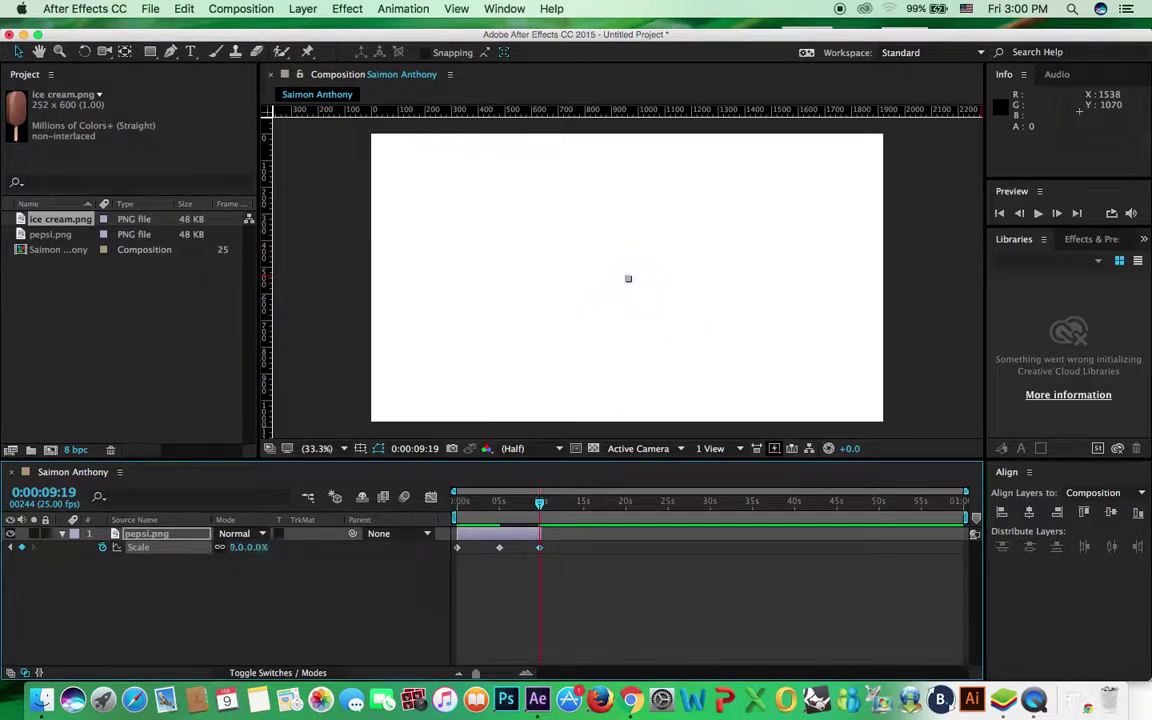
pyautogui.click(700, 350)
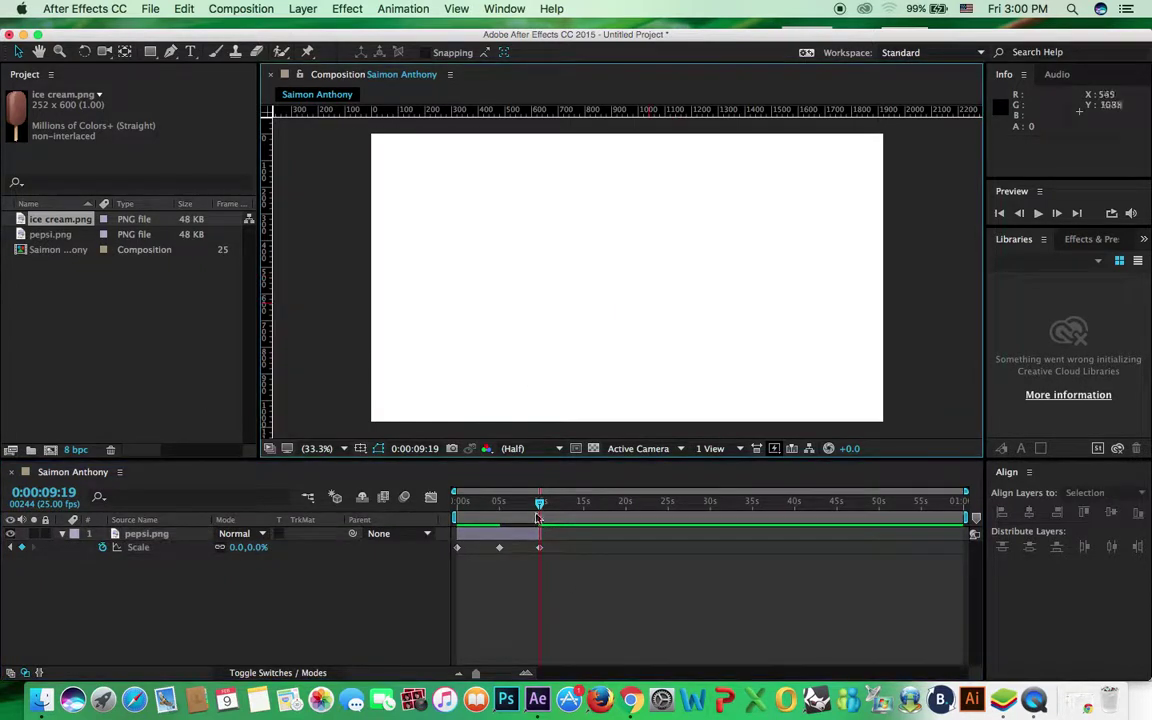
pyautogui.moveTo(540, 510); pyautogui.dragTo(457, 505)
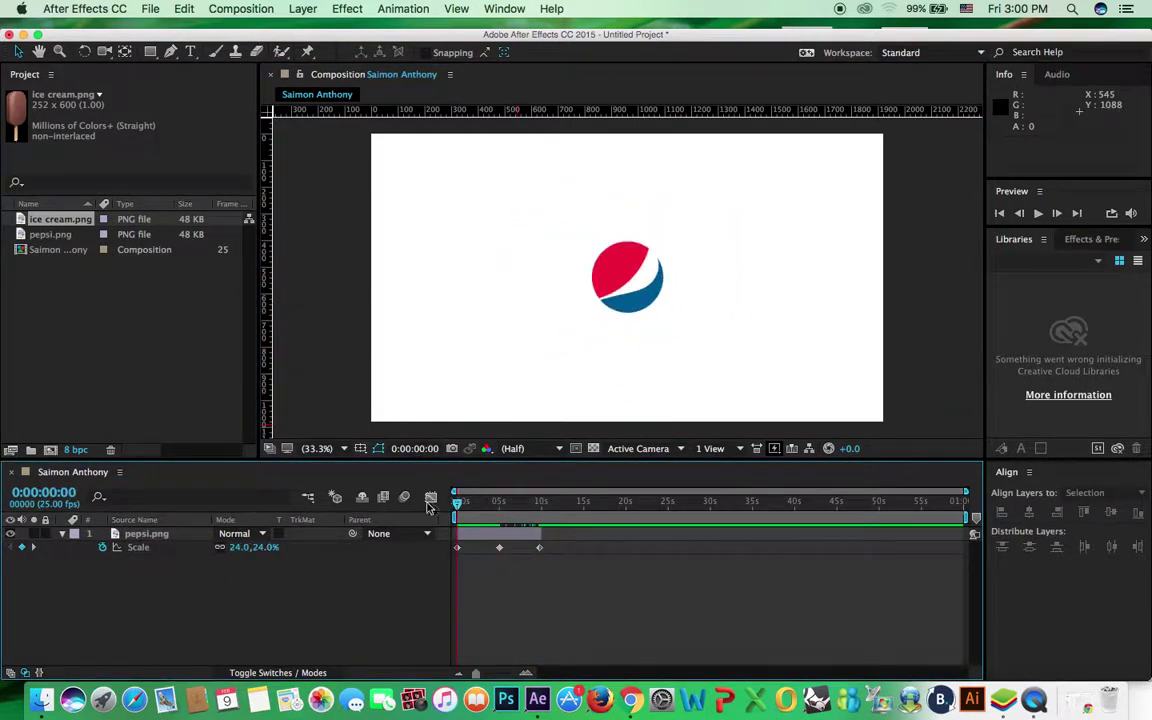
pyautogui.press('space')
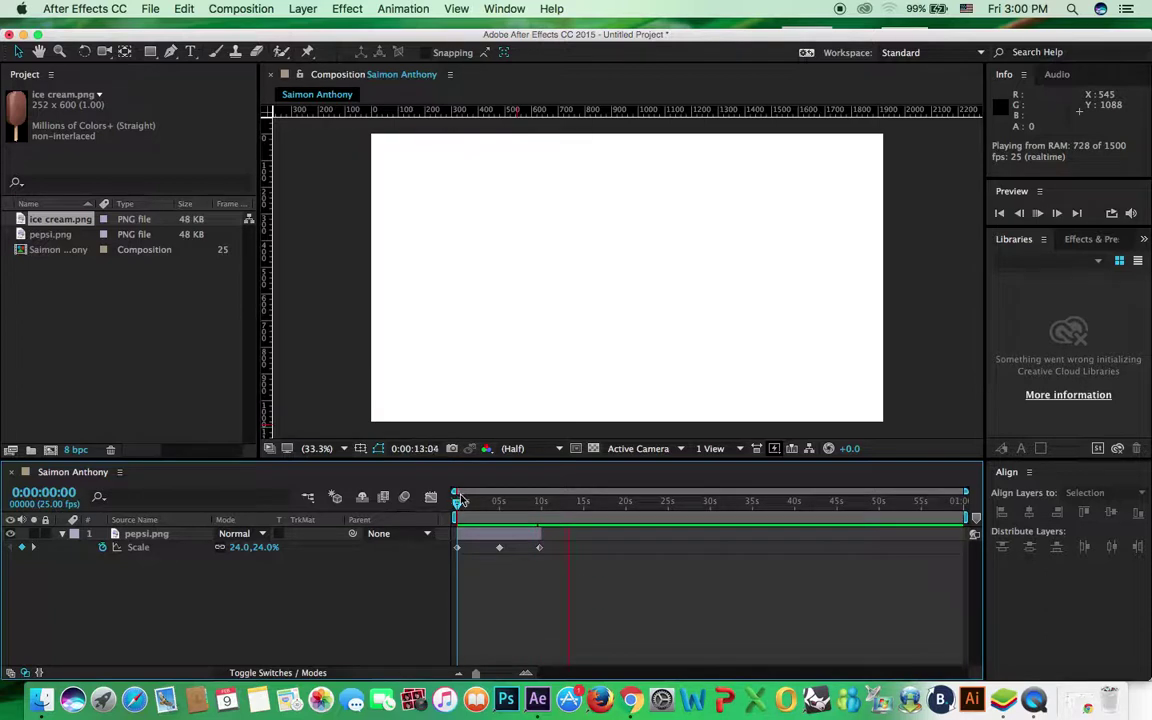
pyautogui.click(488, 504)
pyautogui.moveTo(490, 508); pyautogui.dragTo(437, 512)
pyautogui.press('space')
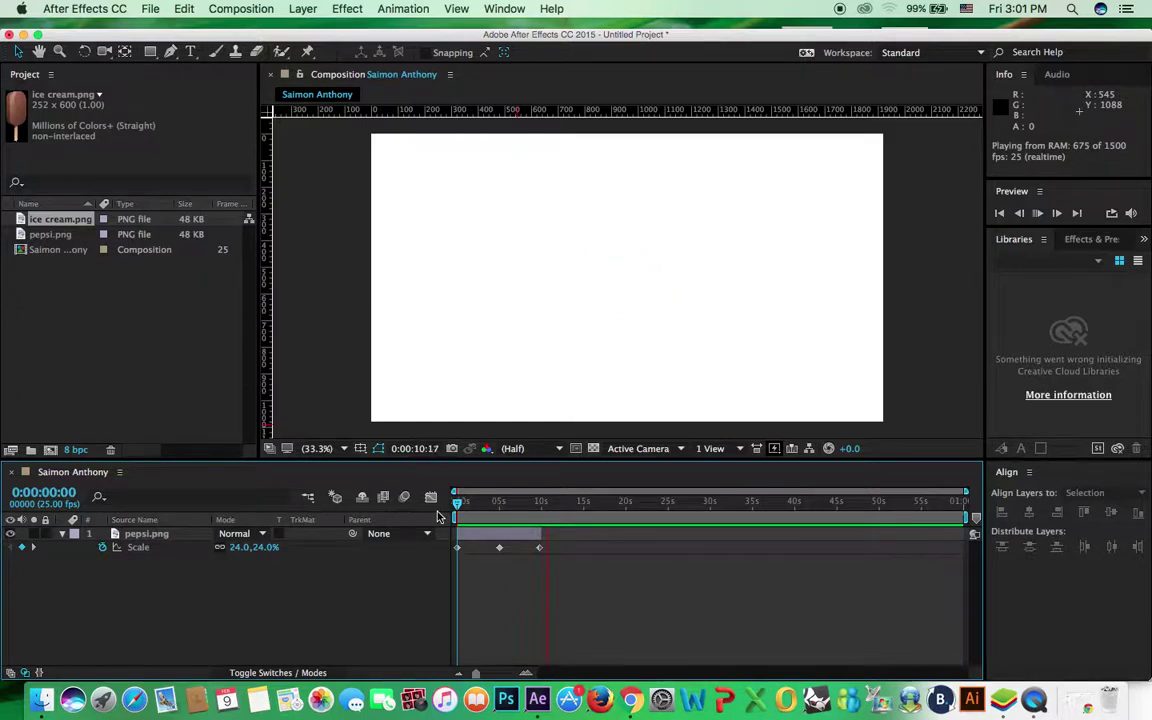
pyautogui.moveTo(458, 503); pyautogui.dragTo(458, 505)
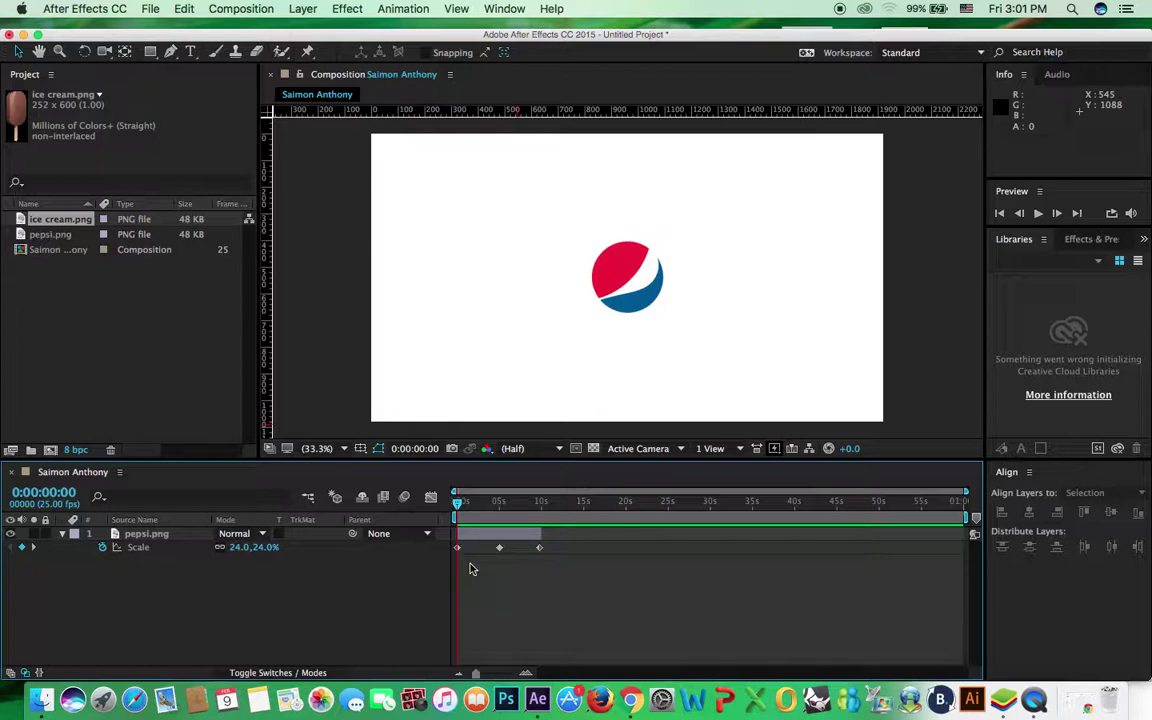
# Delete the Scale keyframes at 0:00:09:19 and at 0 seconds
pyautogui.click(460, 504)
pyautogui.press('Home')
pyautogui.click(541, 548)
pyautogui.click(540, 549)
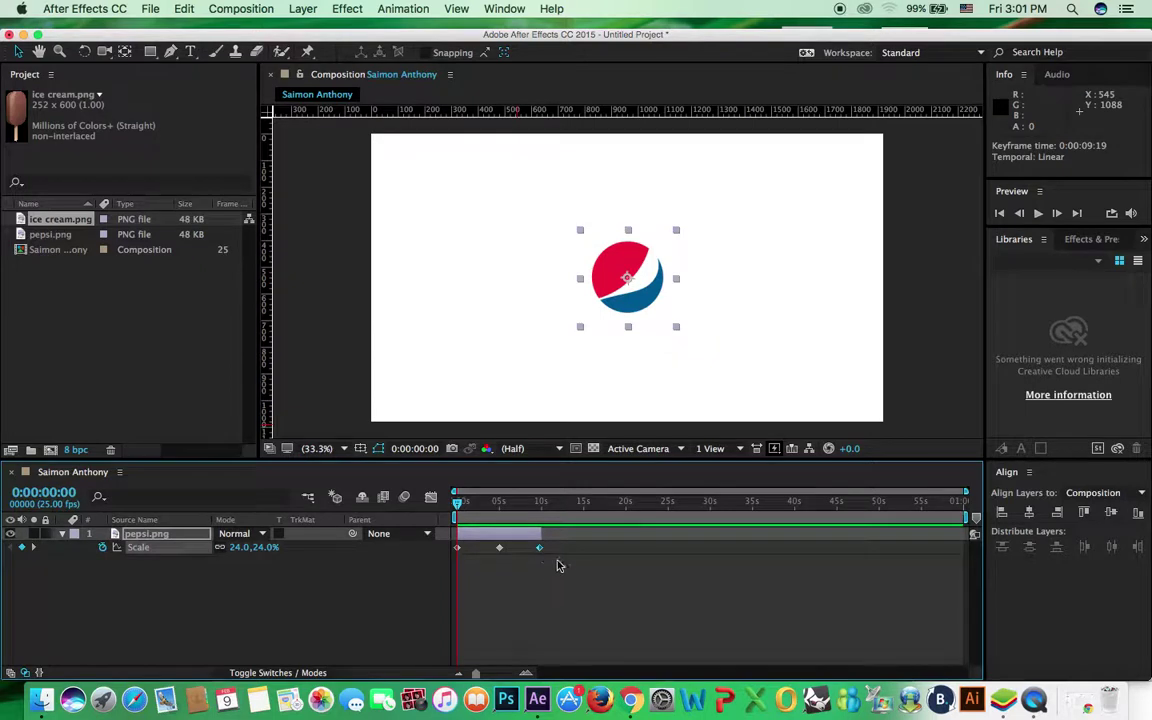
pyautogui.press('Delete')
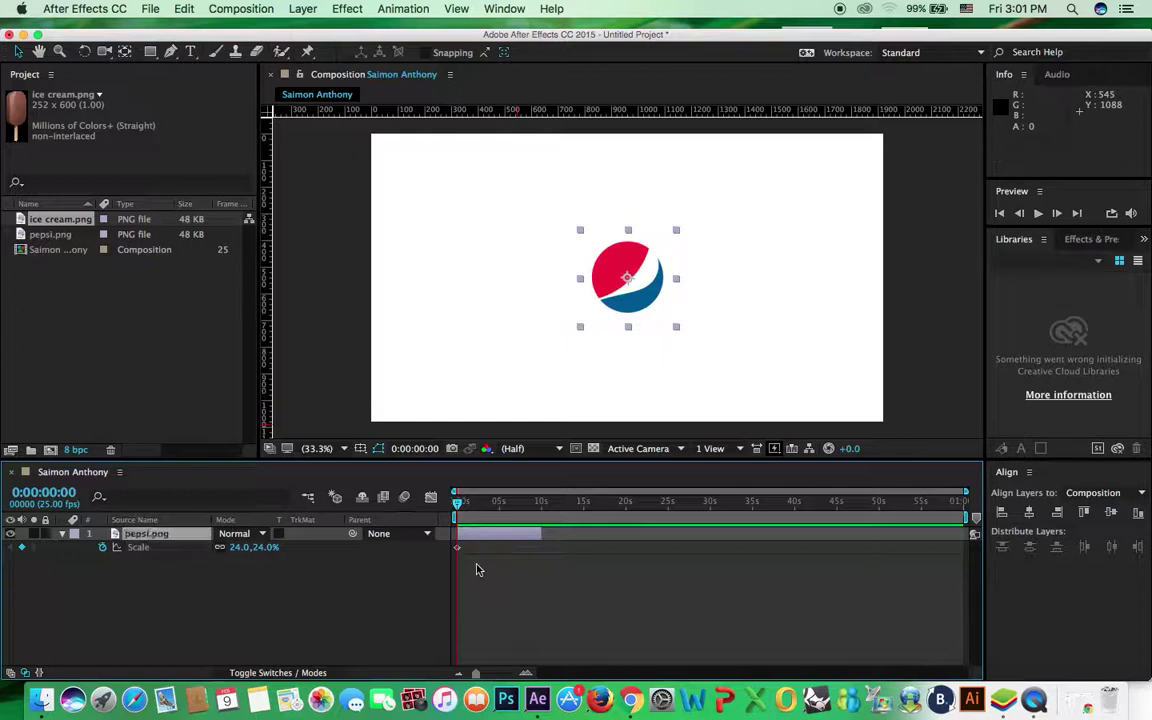
pyautogui.click(458, 548)
pyautogui.press('Delete')
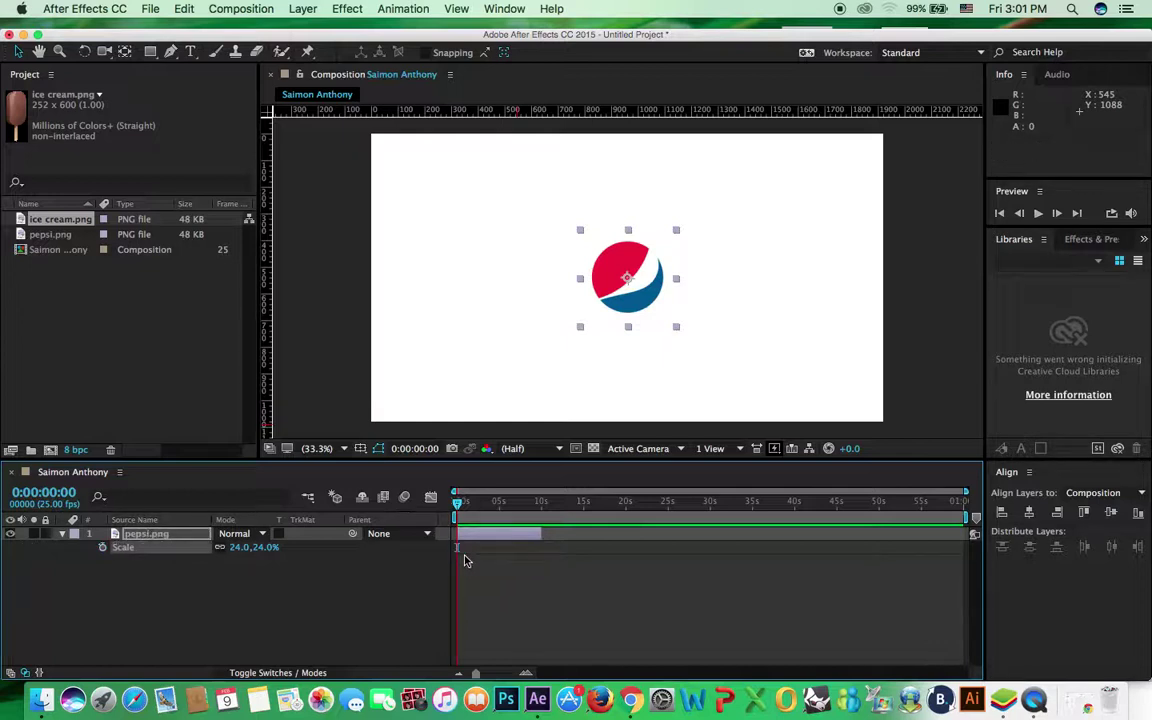
# Confirm the logo is static, enlarge it to 54% scale, and reveal Rotation
pyautogui.moveTo(462, 513); pyautogui.dragTo(457, 513)
pyautogui.press('space')
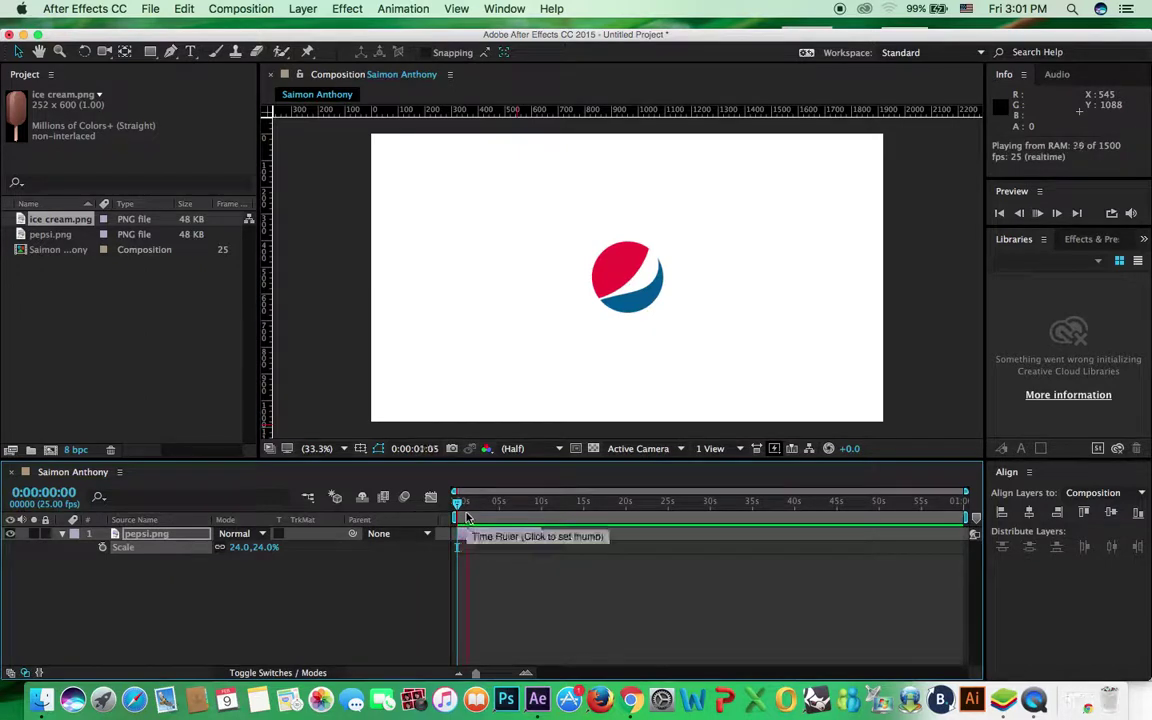
pyautogui.moveTo(461, 513); pyautogui.dragTo(440, 512)
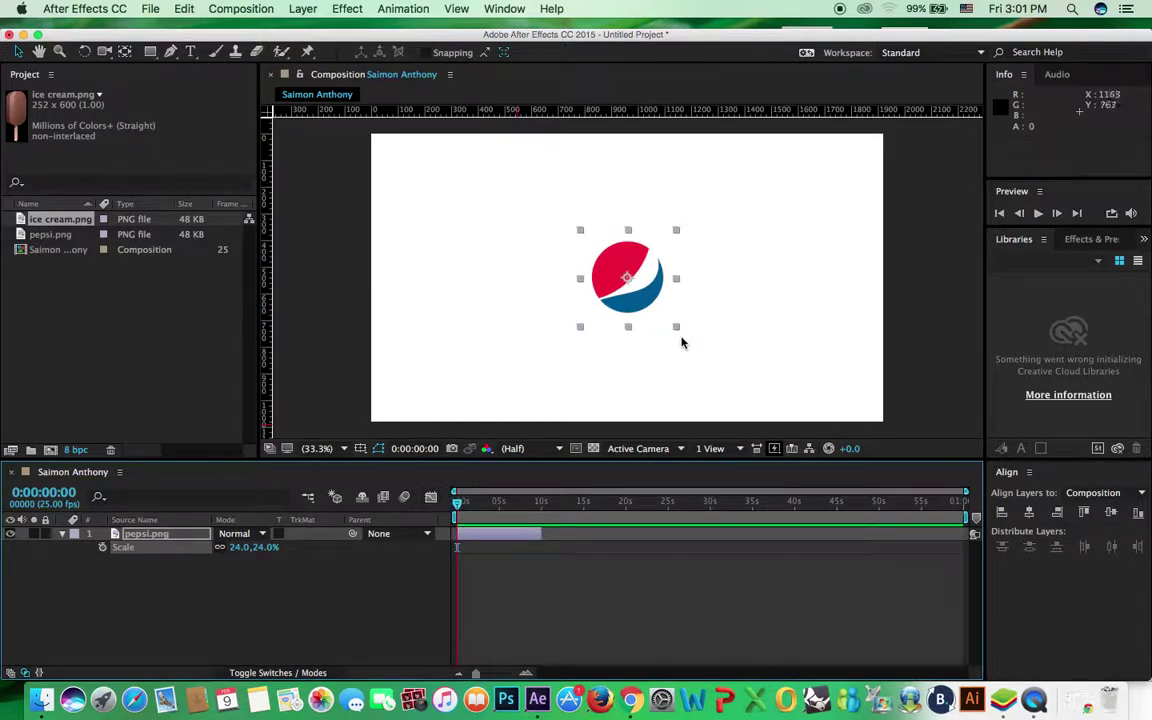
pyautogui.moveTo(677, 329); pyautogui.dragTo(766, 392)
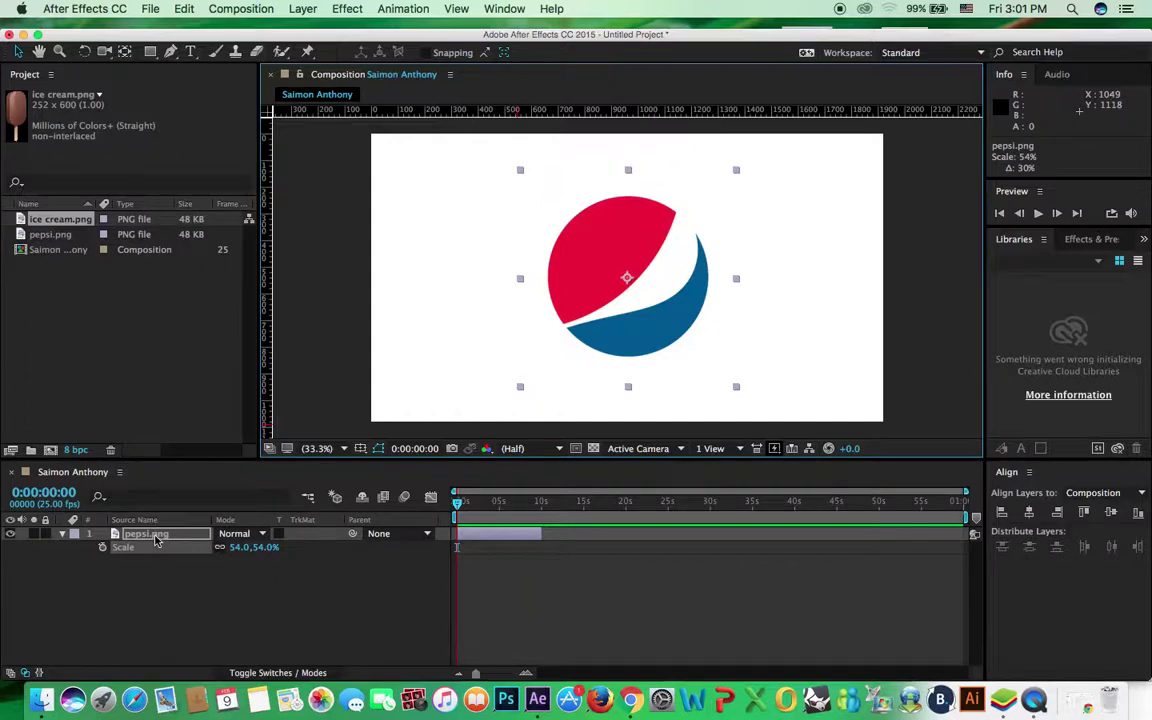
pyautogui.click(200, 551)
pyautogui.press('r')
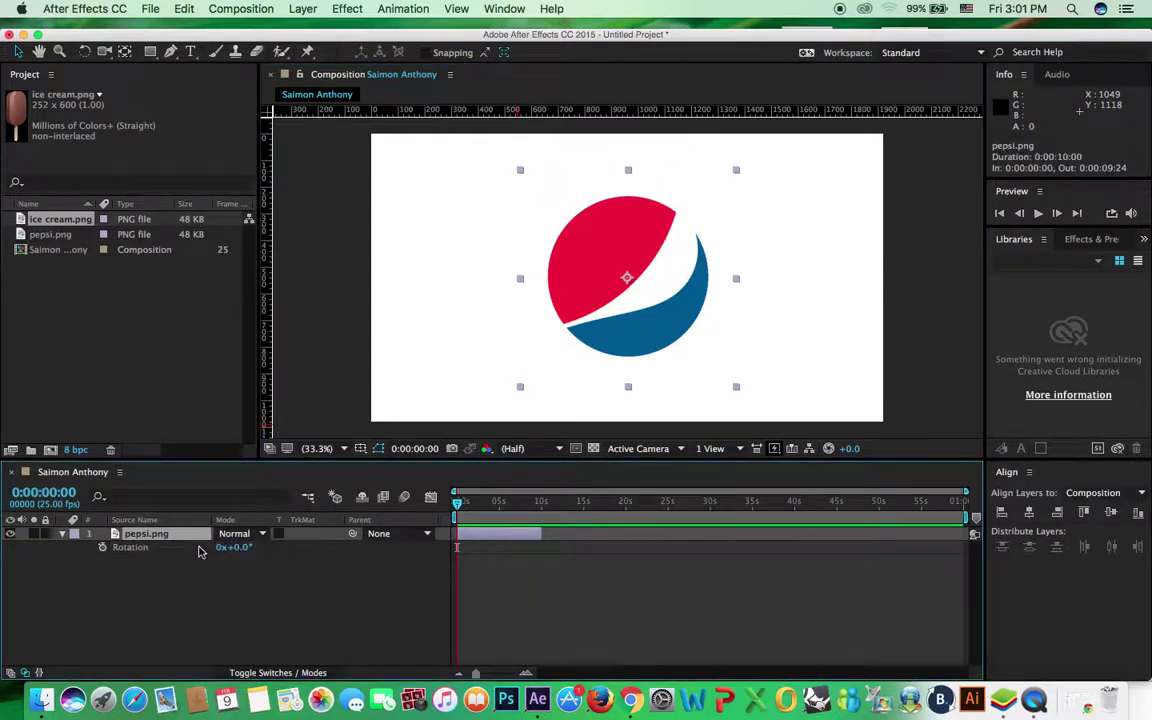
# Add Rotation keyframes at 0s and 0:00:05:00, with the logo rotated to 46° at 5 seconds
pyautogui.click(102, 548)
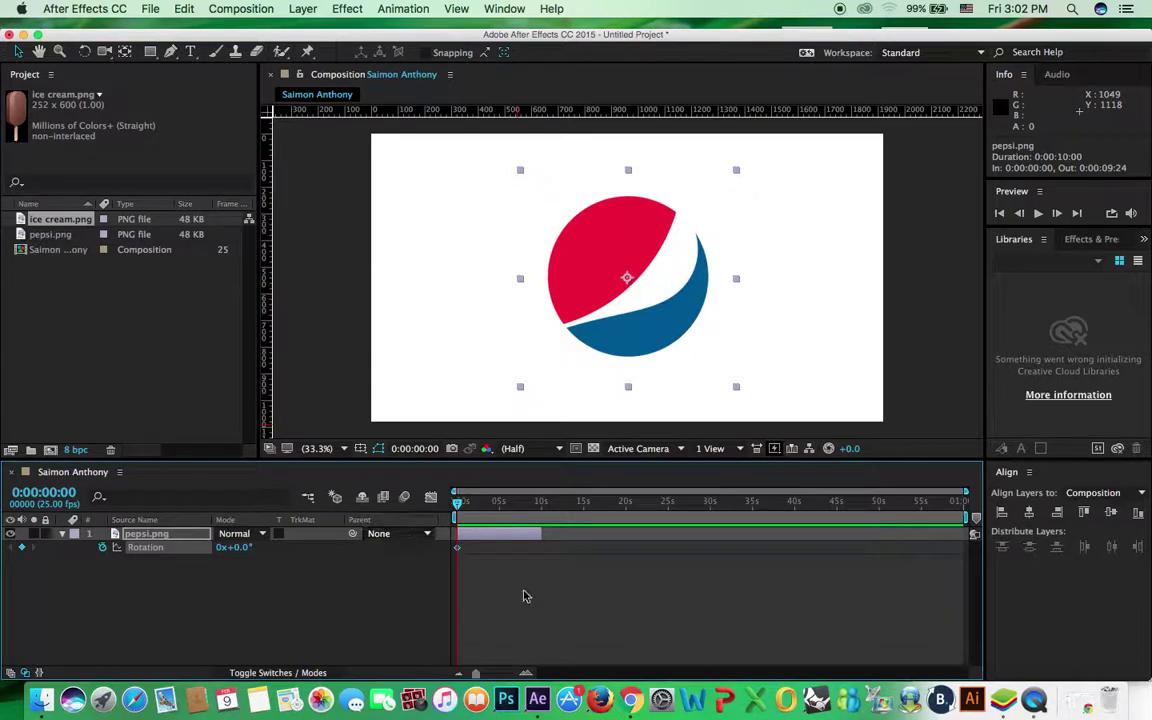
pyautogui.click(46, 492)
pyautogui.click(47, 492)
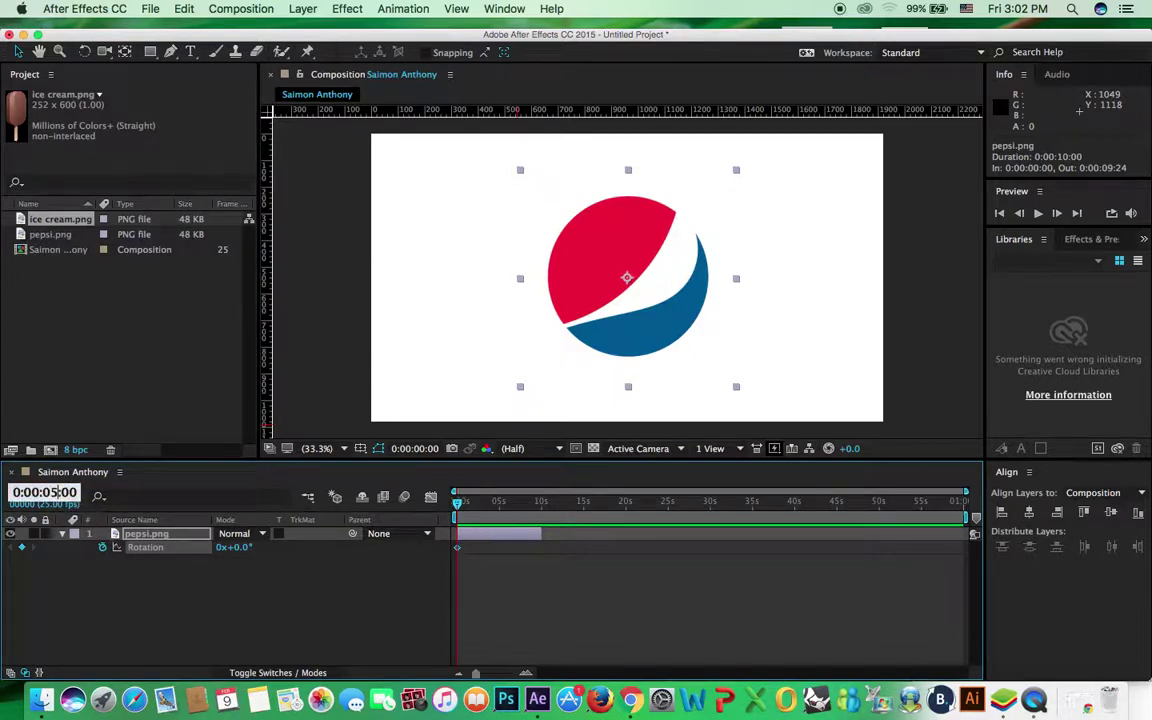
pyautogui.write('5')
pyautogui.press('Return')
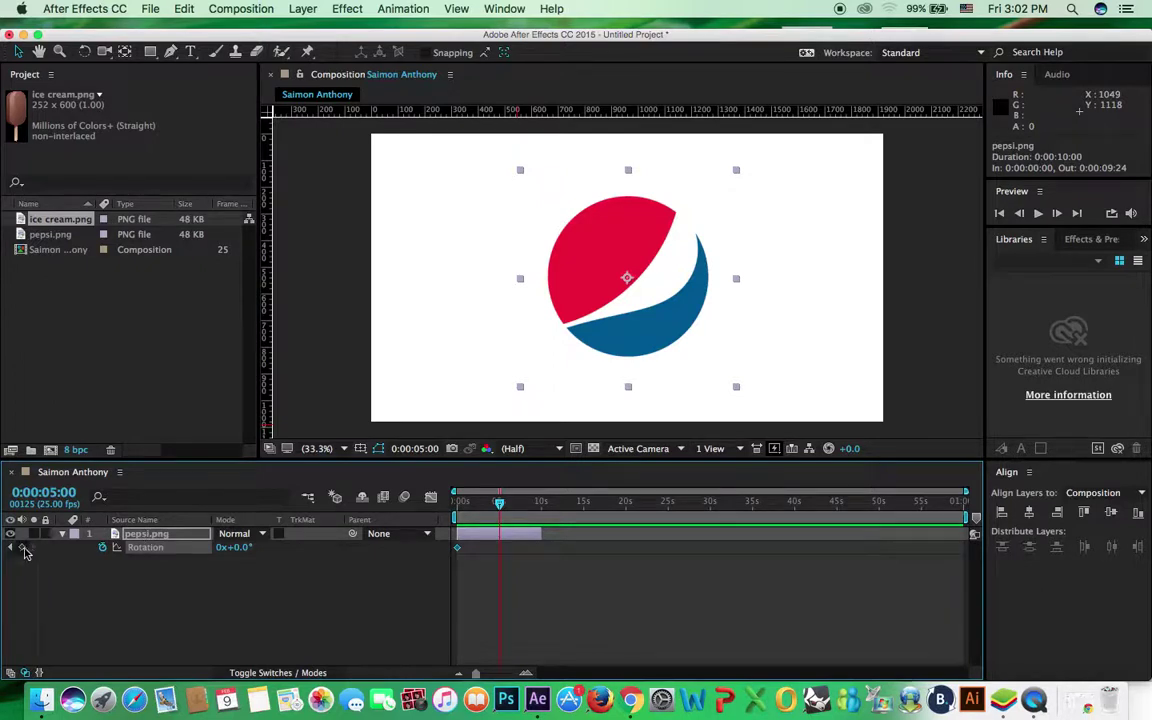
pyautogui.click(22, 548)
pyautogui.moveTo(238, 548); pyautogui.dragTo(341, 551)
pyautogui.moveTo(500, 503); pyautogui.dragTo(452, 512)
pyautogui.press('space')
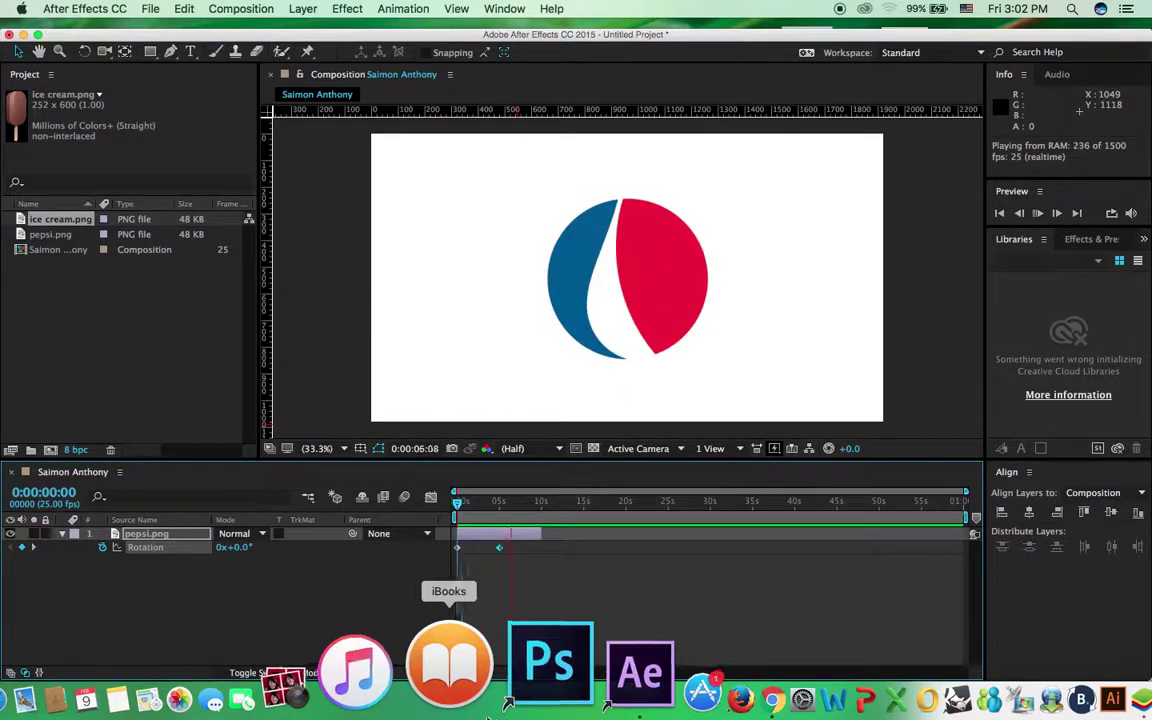
# Add a Rotation keyframe at 0:00:09:14, lower its angle below 253°, and preview the spin
pyautogui.moveTo(459, 508); pyautogui.dragTo(539, 521)
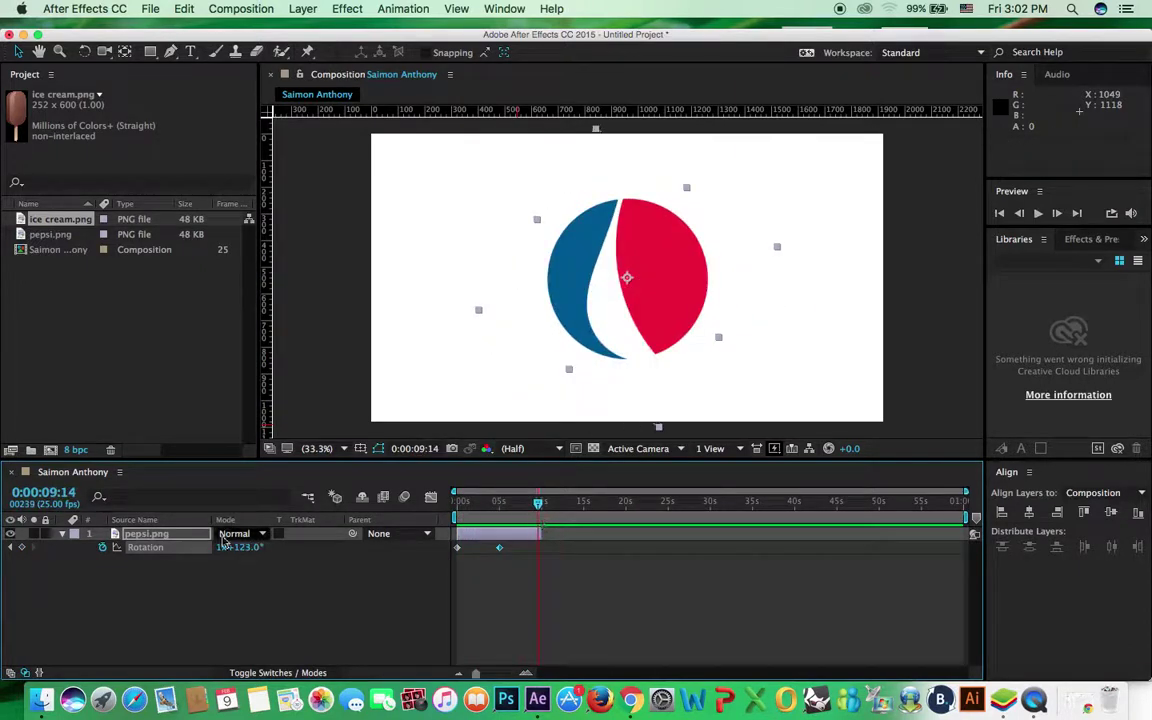
pyautogui.click(22, 547)
pyautogui.moveTo(229, 558); pyautogui.dragTo(119, 557)
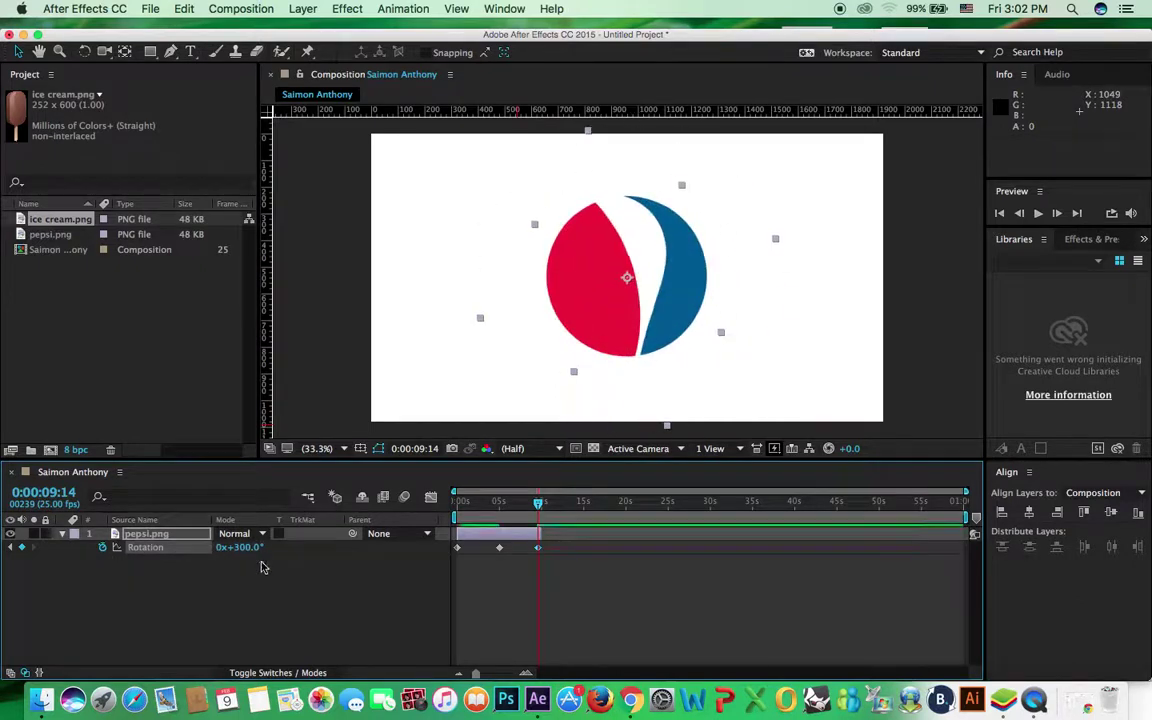
pyautogui.moveTo(252, 553); pyautogui.dragTo(80, 548)
pyautogui.moveTo(210, 548); pyautogui.dragTo(100, 548)
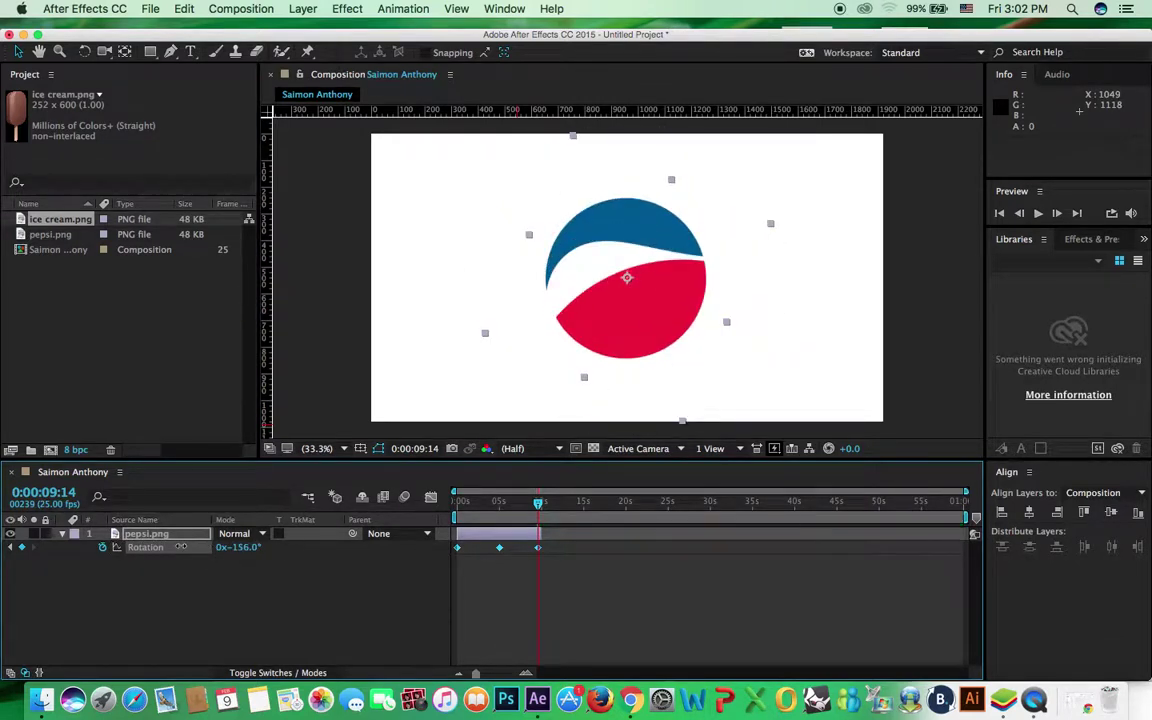
pyautogui.click(521, 503)
pyautogui.moveTo(521, 503); pyautogui.dragTo(447, 494)
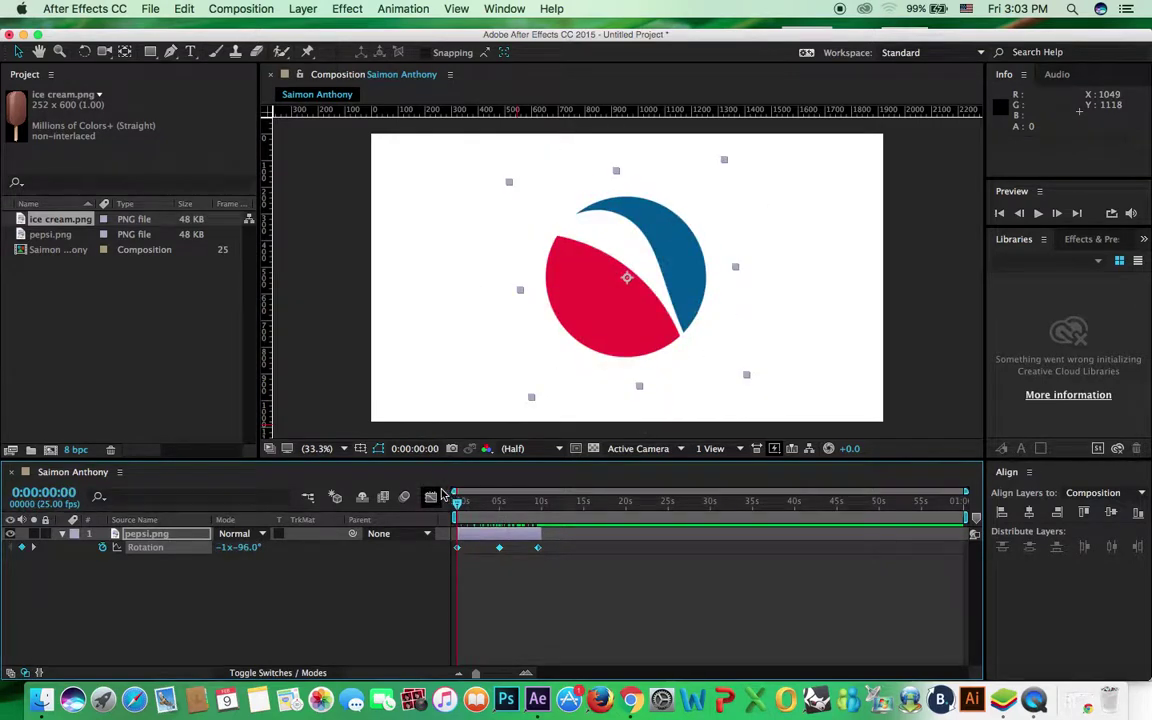
pyautogui.press('space')
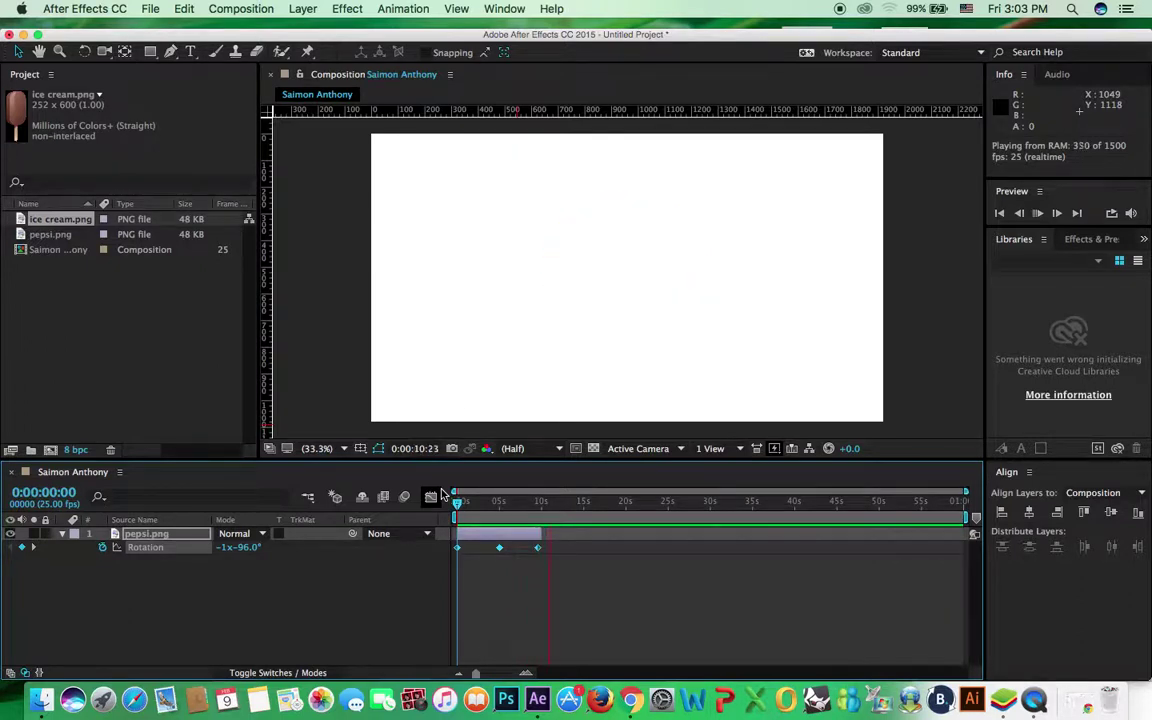
pyautogui.moveTo(470, 503); pyautogui.dragTo(459, 505)
# Undo the rotation keyframes, the scale change and the vertical centre alignment
pyautogui.press('k')
pyautogui.press('k')
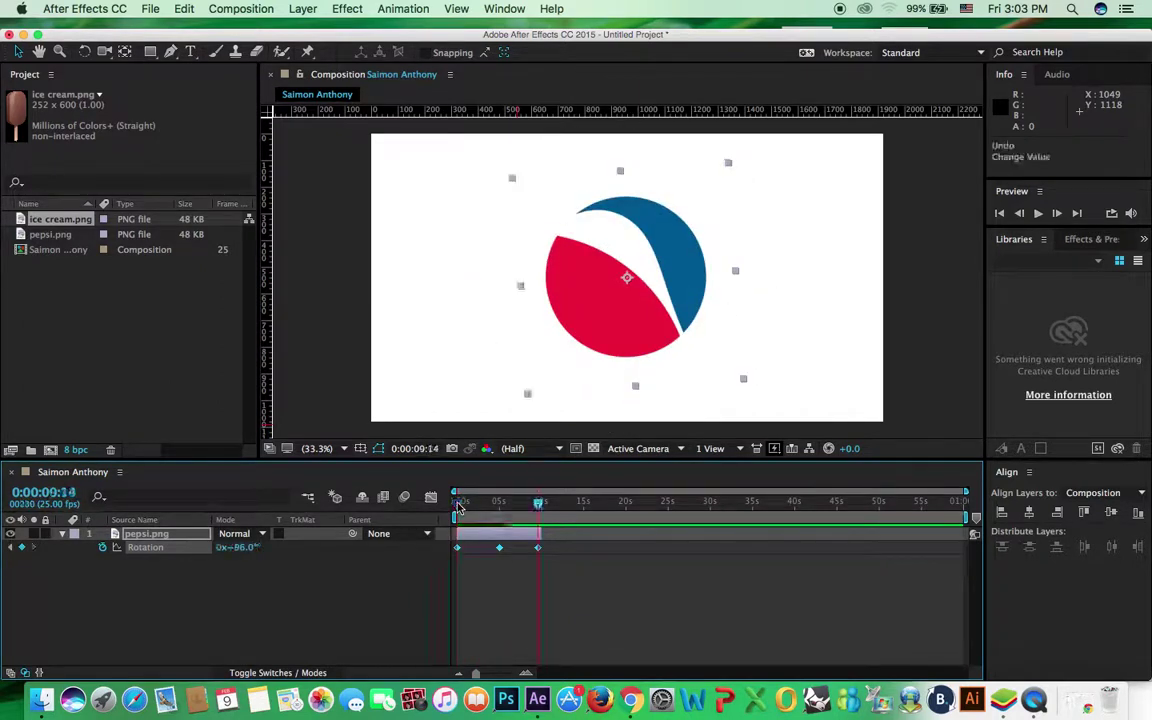
pyautogui.press('j')
pyautogui.press('super+z')
pyautogui.click(458, 509)
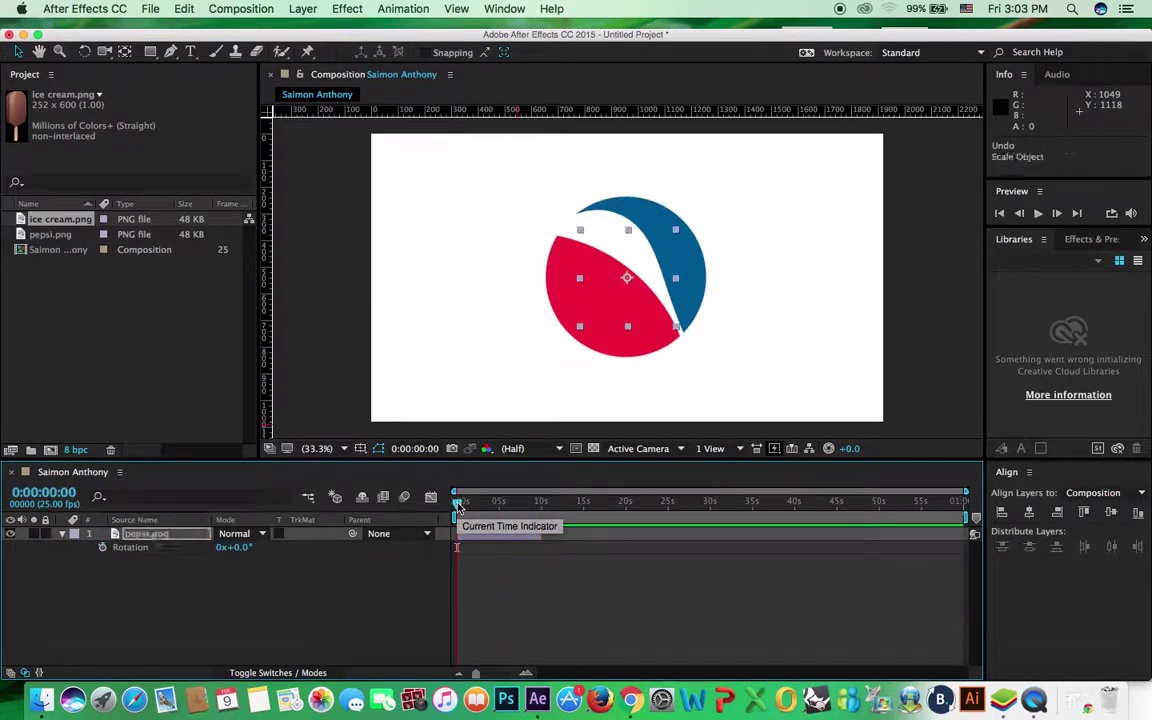
pyautogui.press('super+z')
pyautogui.press('super+z')
pyautogui.press('k')
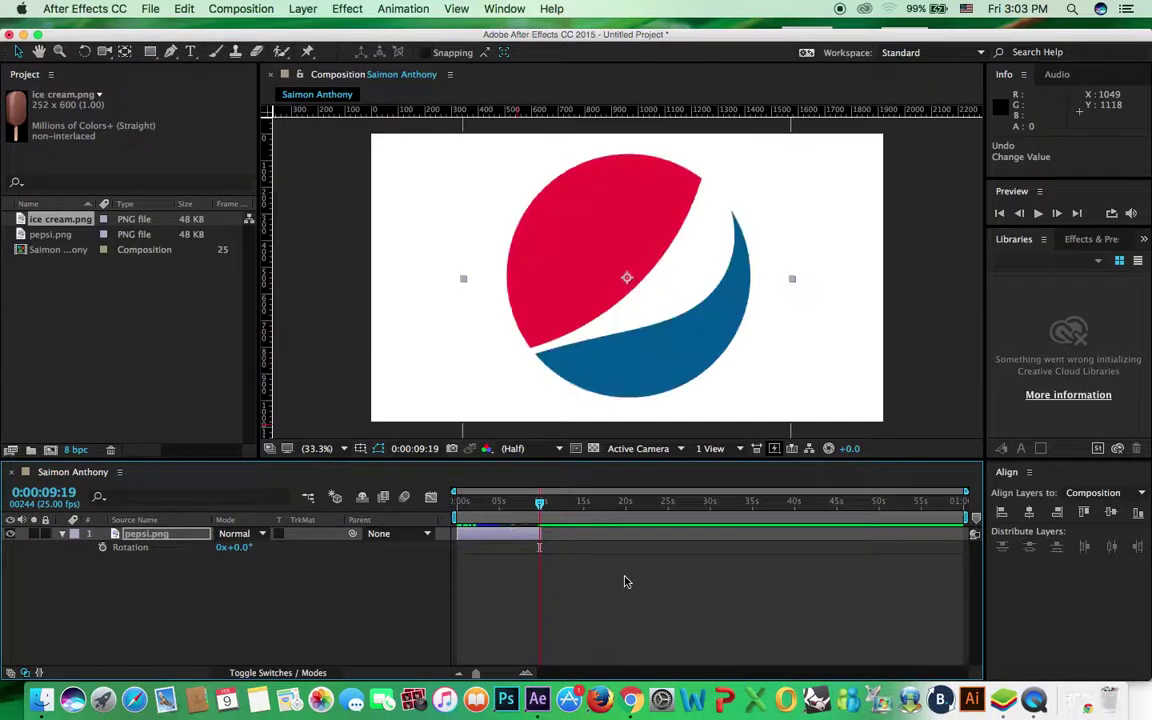
pyautogui.press('j')
pyautogui.press('super+z')
pyautogui.press('super+z')
pyautogui.press('super+z')
pyautogui.press('super+z')
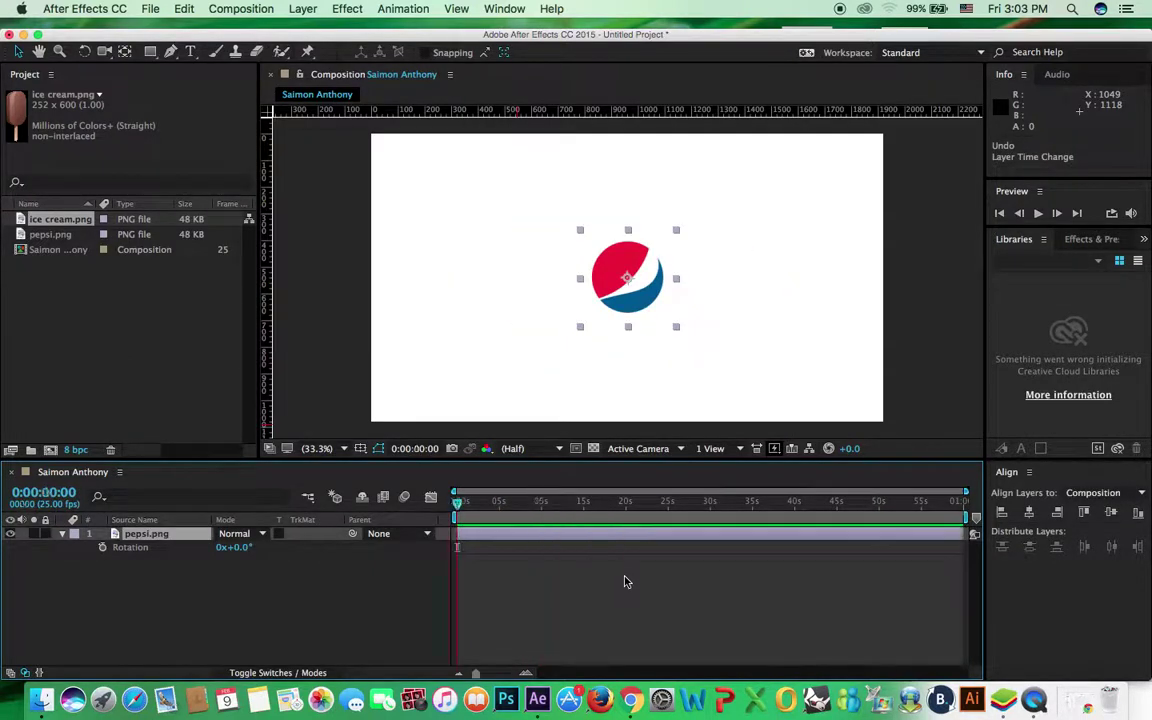
pyautogui.press('super+z')
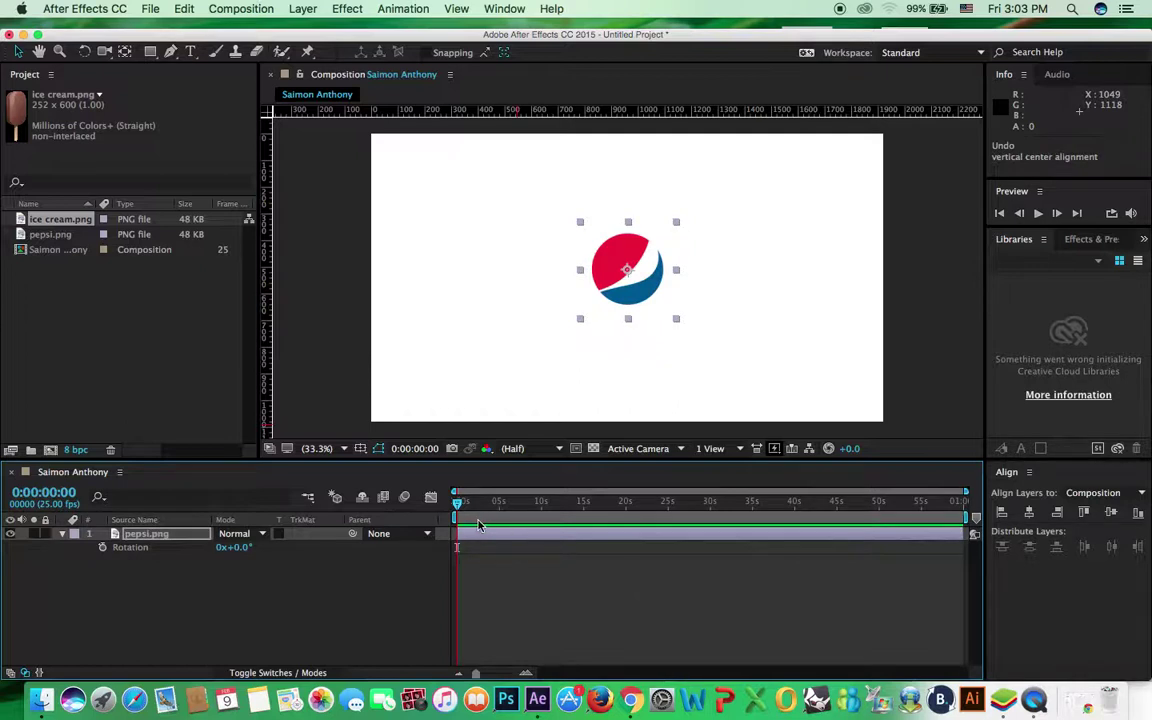
# Set the current time to 0:00:10:00
pyautogui.moveTo(462, 518); pyautogui.dragTo(546, 518)
pyautogui.click(55, 495)
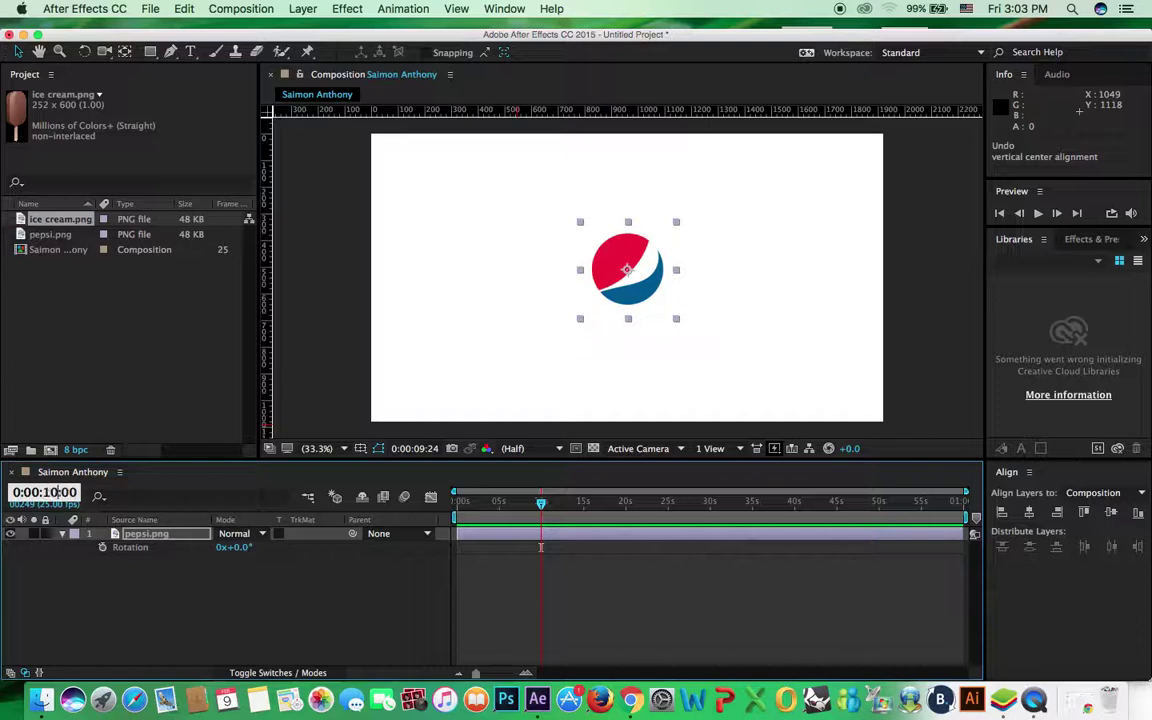
pyautogui.press('Return')
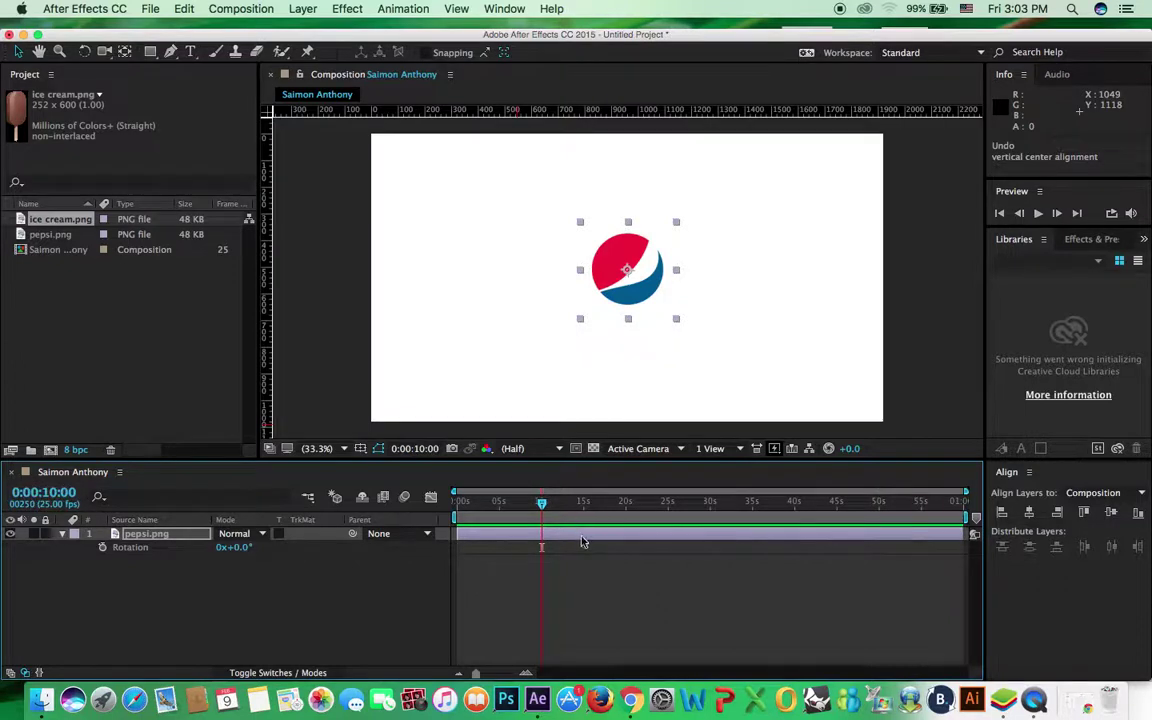
# Trim the pepsi.png layer's out point to exactly 10 seconds
pyautogui.click(583, 541)
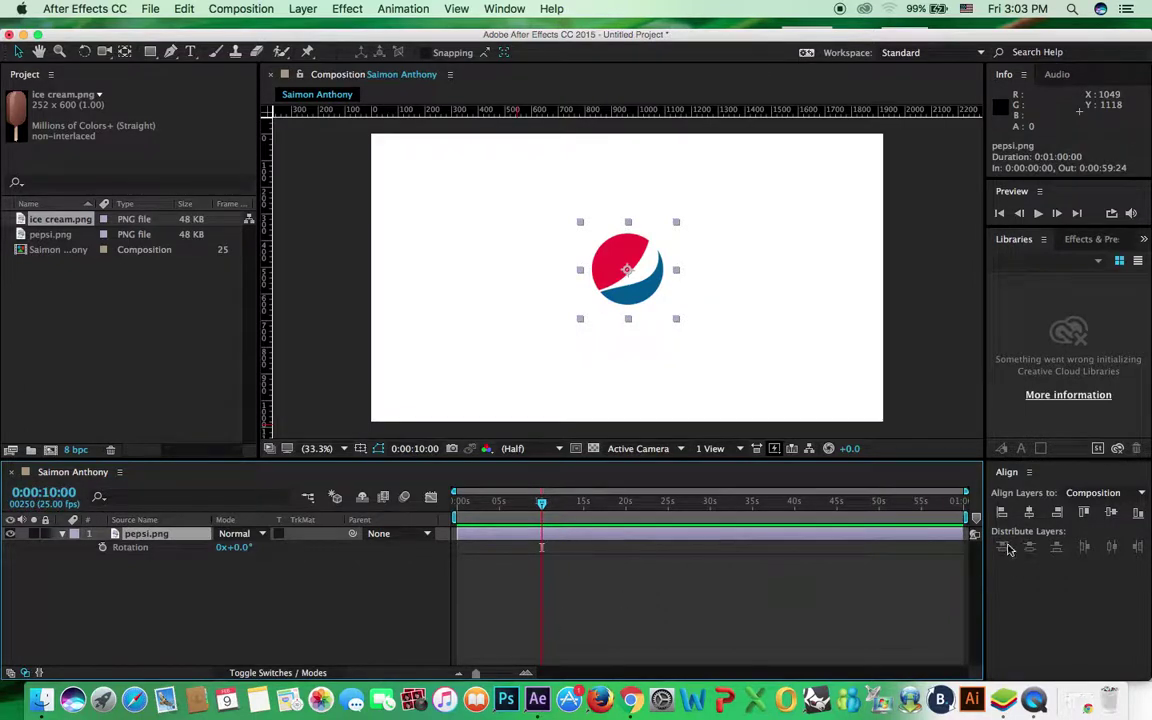
pyautogui.moveTo(961, 538); pyautogui.dragTo(541, 548)
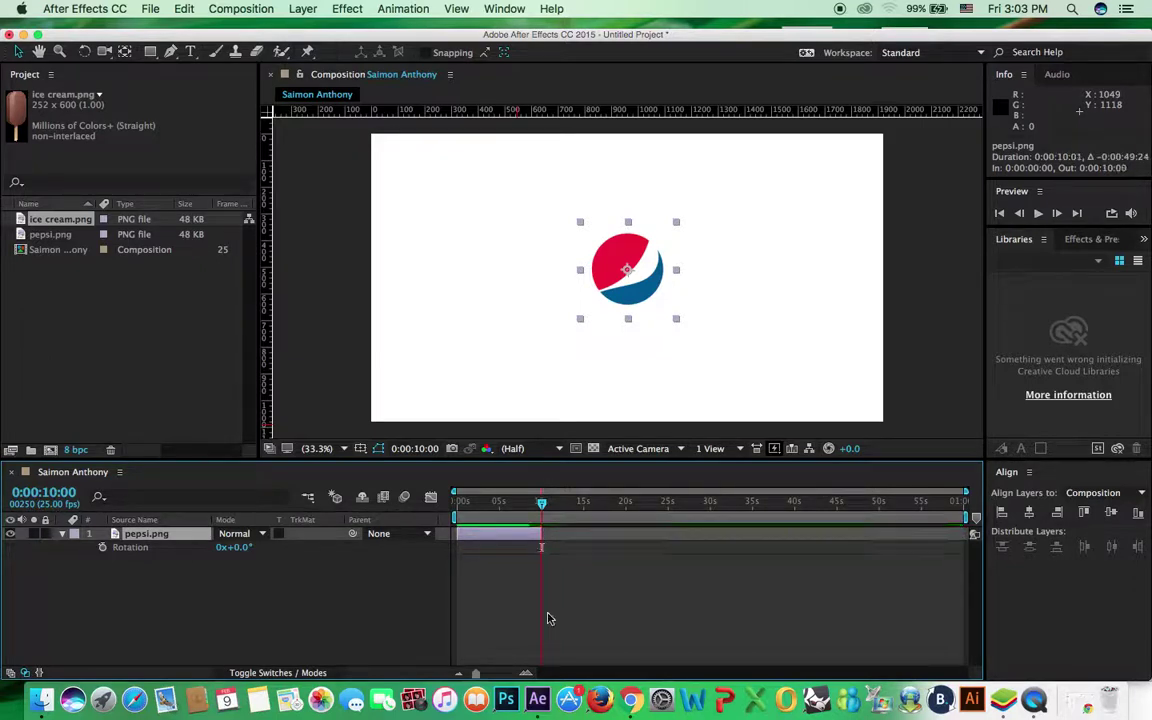
pyautogui.moveTo(490, 673); pyautogui.dragTo(511, 678)
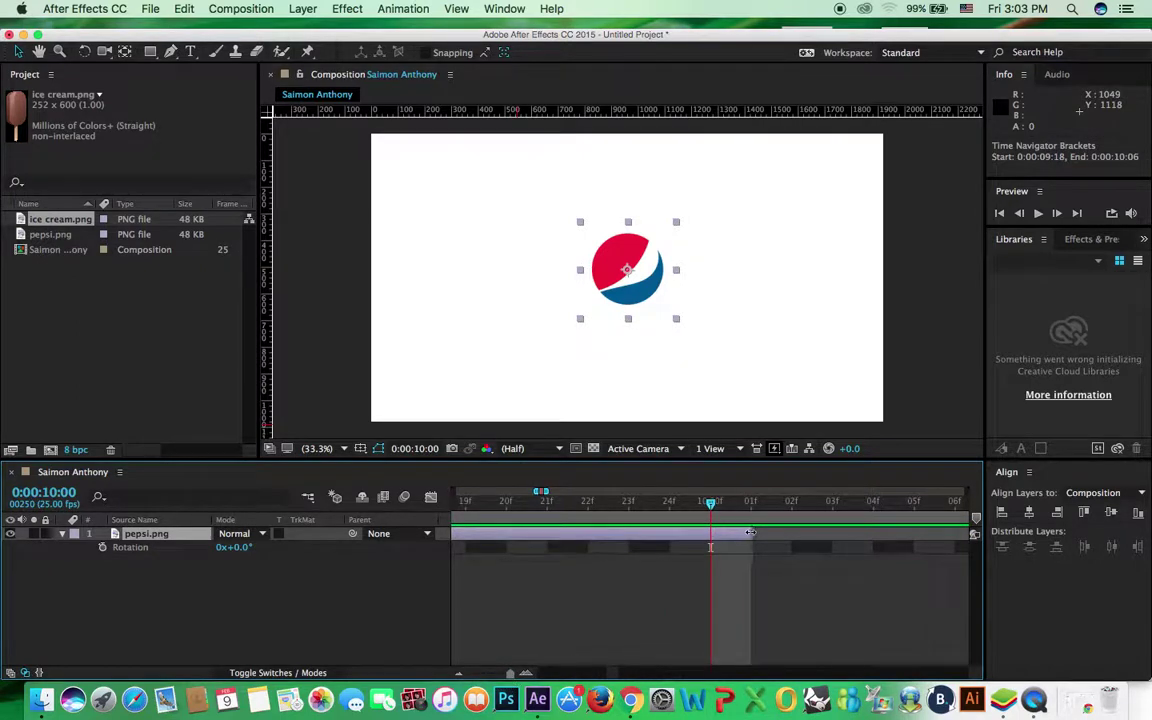
pyautogui.moveTo(749, 533); pyautogui.dragTo(722, 540)
pyautogui.moveTo(510, 673); pyautogui.dragTo(470, 675)
pyautogui.moveTo(545, 504); pyautogui.dragTo(477, 510)
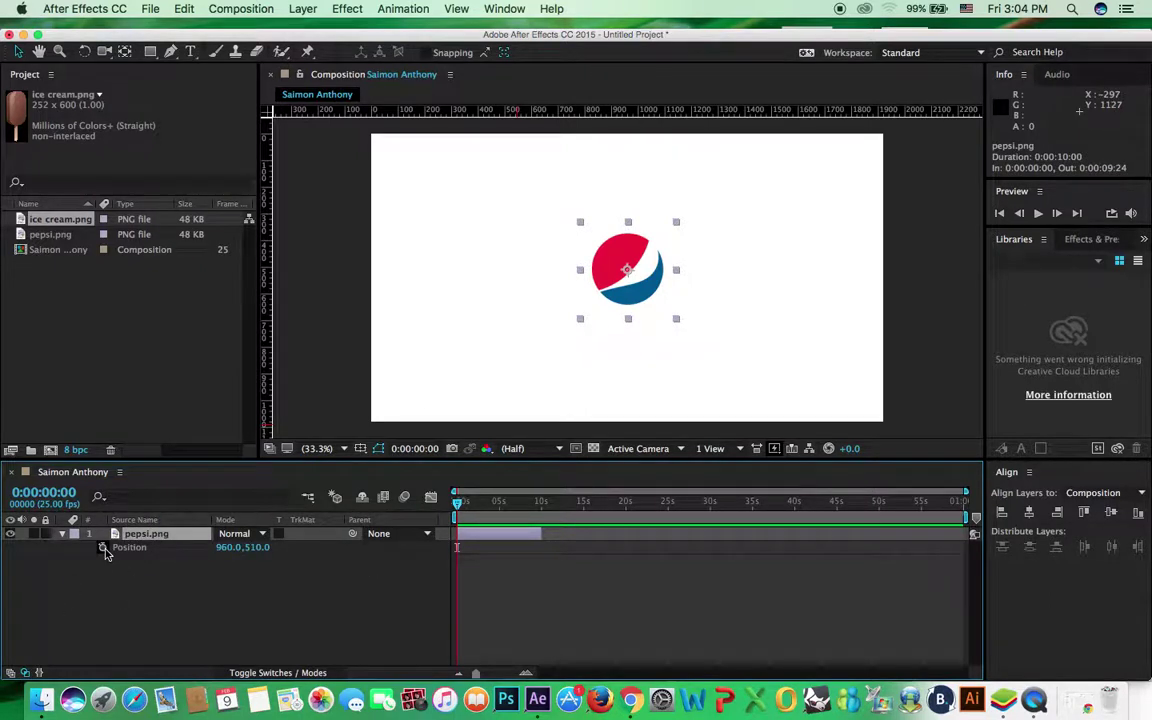
# Add Position keyframes at 0s and at 5s with the logo moved lower, then preview
pyautogui.click(103, 548)
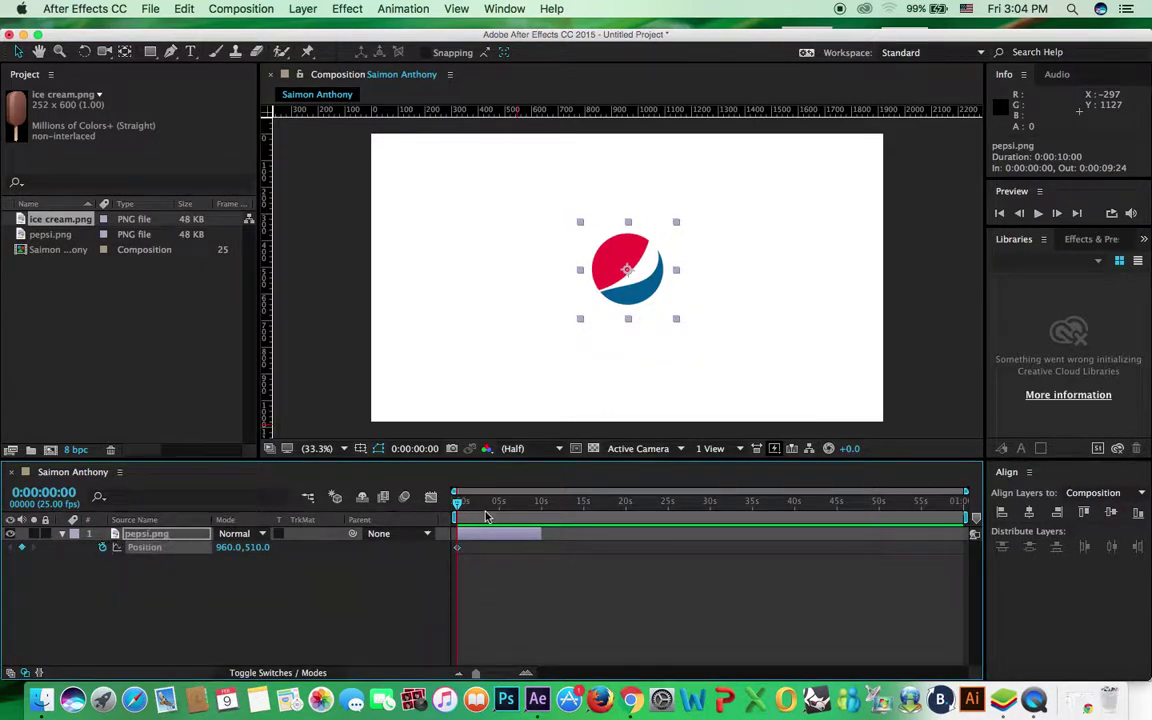
pyautogui.click(40, 492)
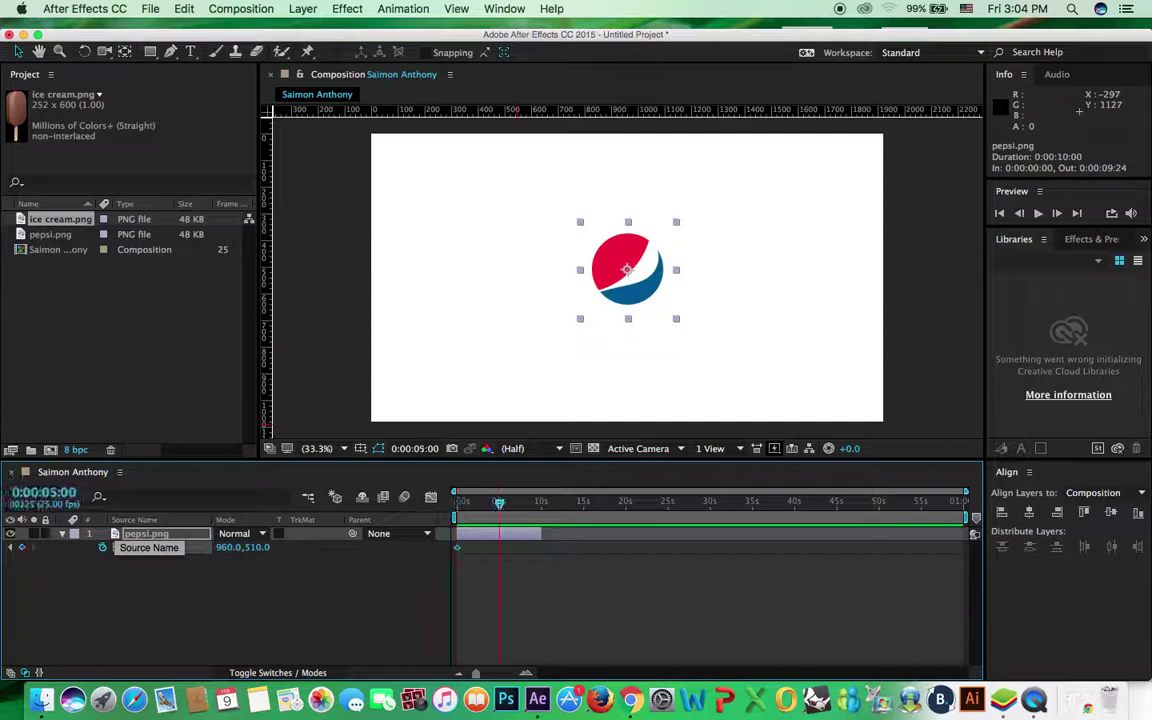
pyautogui.press('Return')
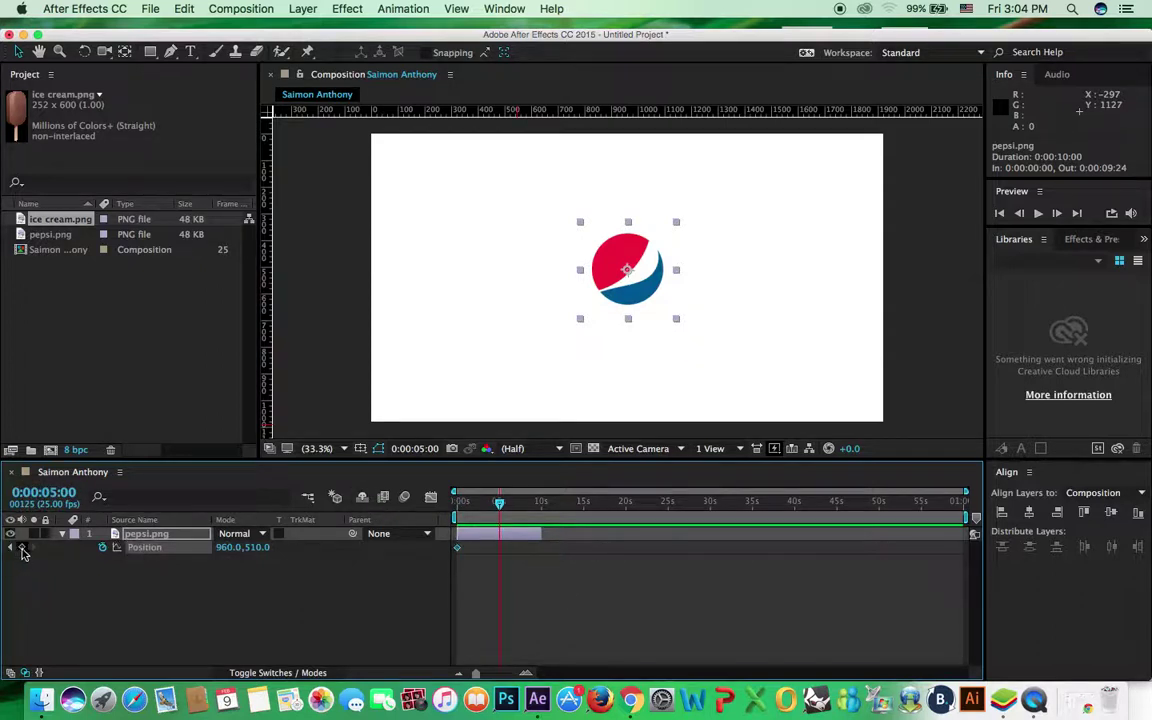
pyautogui.moveTo(259, 554); pyautogui.dragTo(646, 536)
pyautogui.moveTo(506, 514); pyautogui.dragTo(412, 506)
pyautogui.press('space')
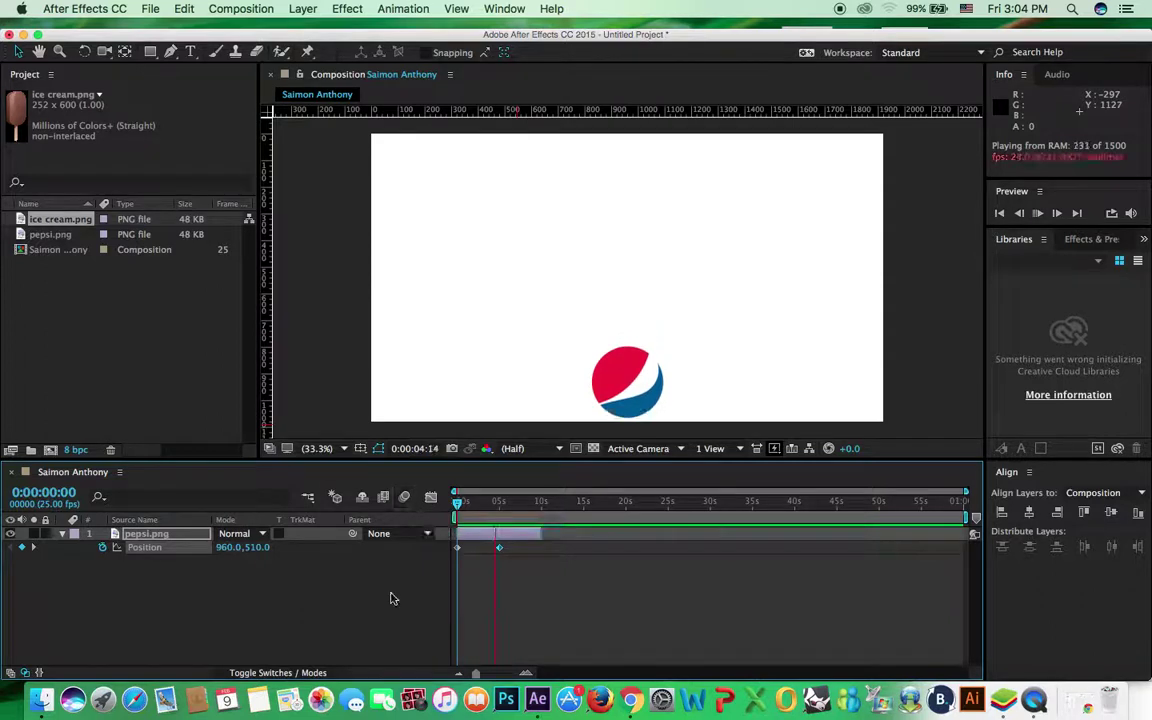
pyautogui.click(482, 505)
# Extend the layer to about 15s and key the logo lower-left, upper-left, then back to centre
pyautogui.moveTo(489, 512); pyautogui.dragTo(535, 516)
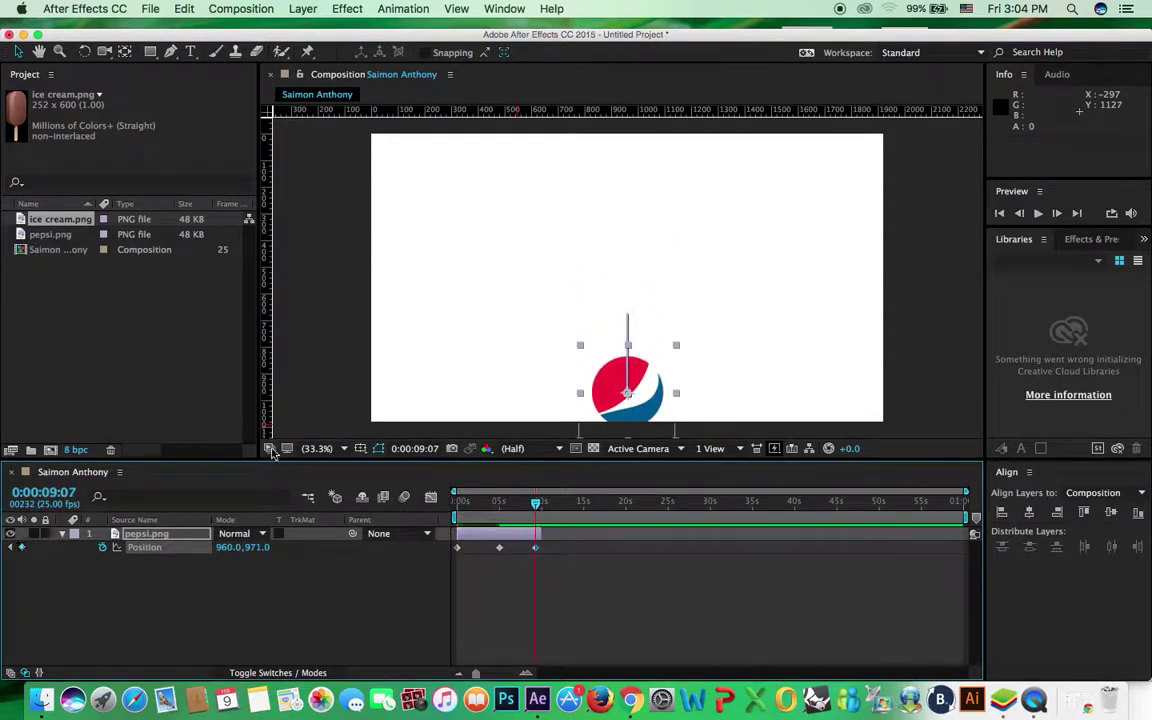
pyautogui.moveTo(541, 534); pyautogui.dragTo(592, 537)
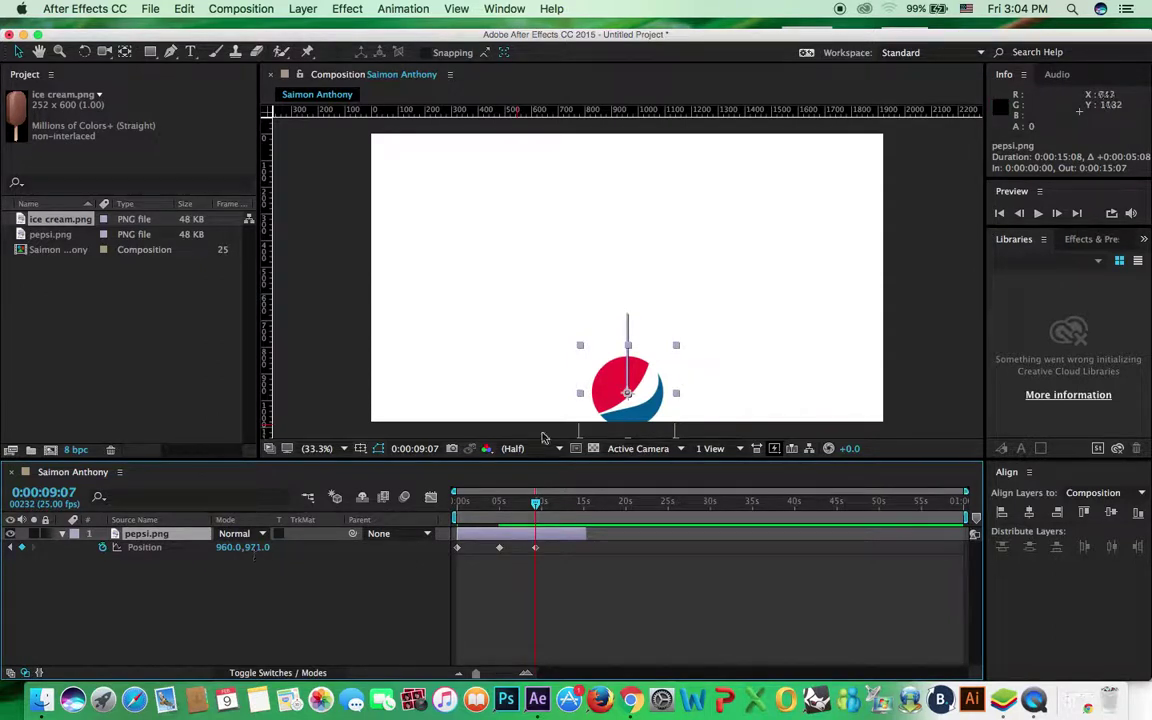
pyautogui.moveTo(610, 390); pyautogui.dragTo(475, 338)
pyautogui.press('space')
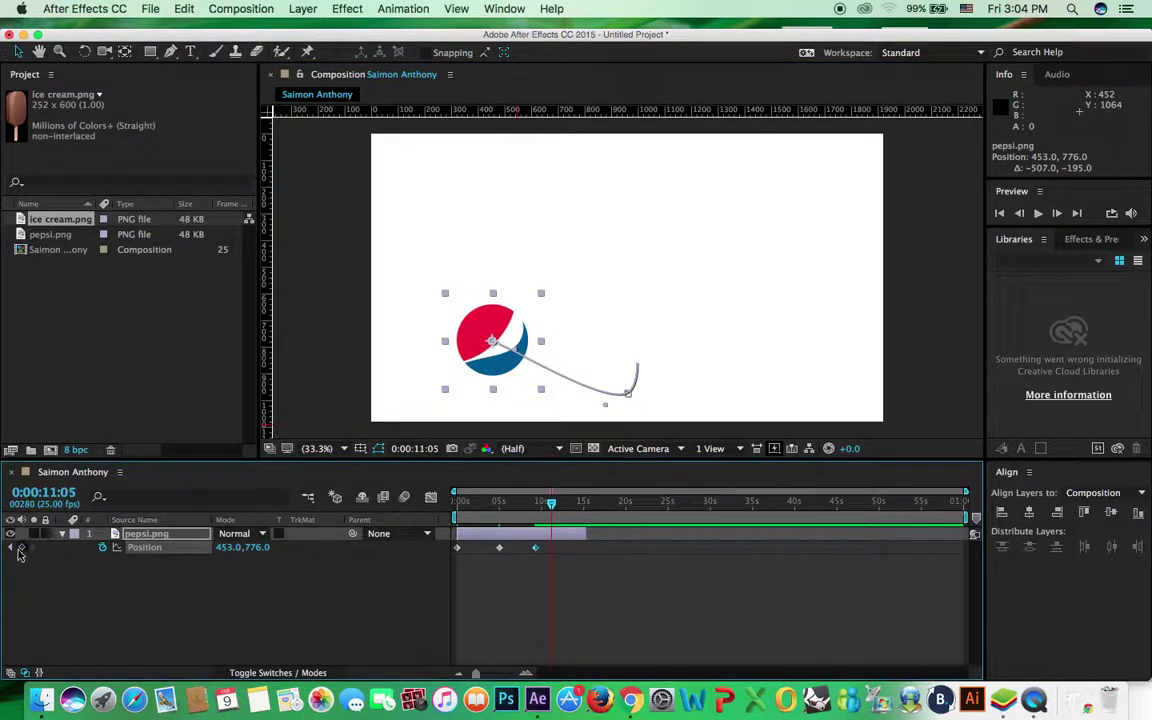
pyautogui.moveTo(480, 352); pyautogui.dragTo(503, 259)
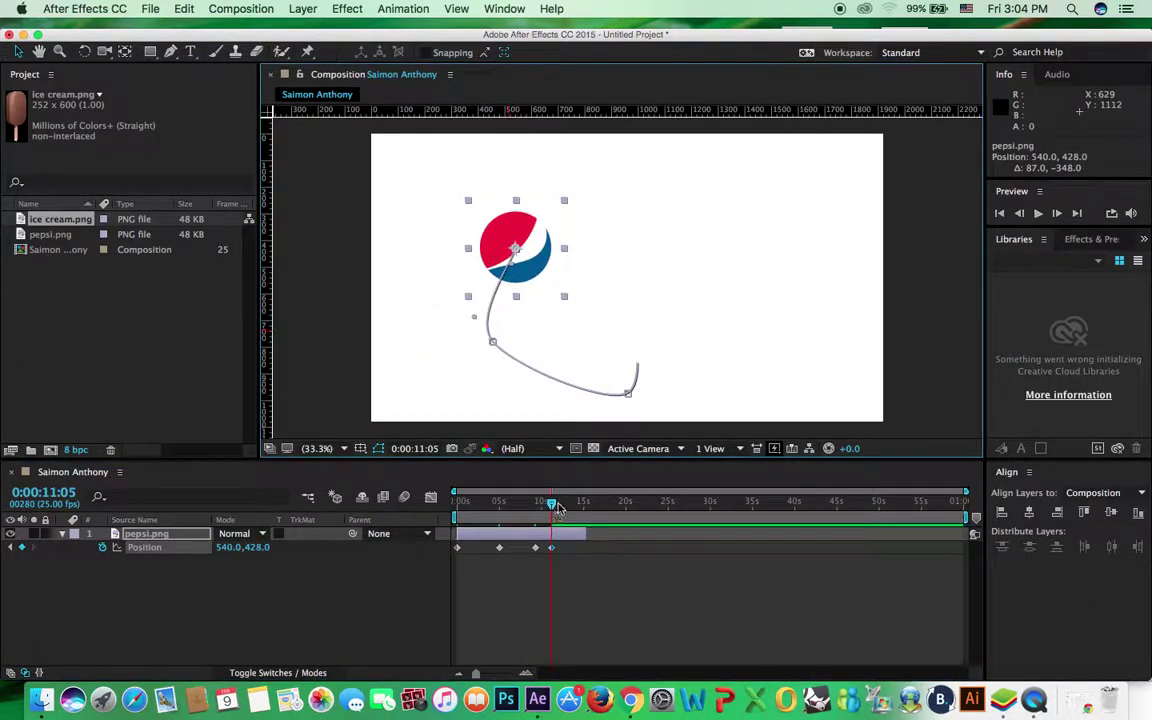
pyautogui.press('space')
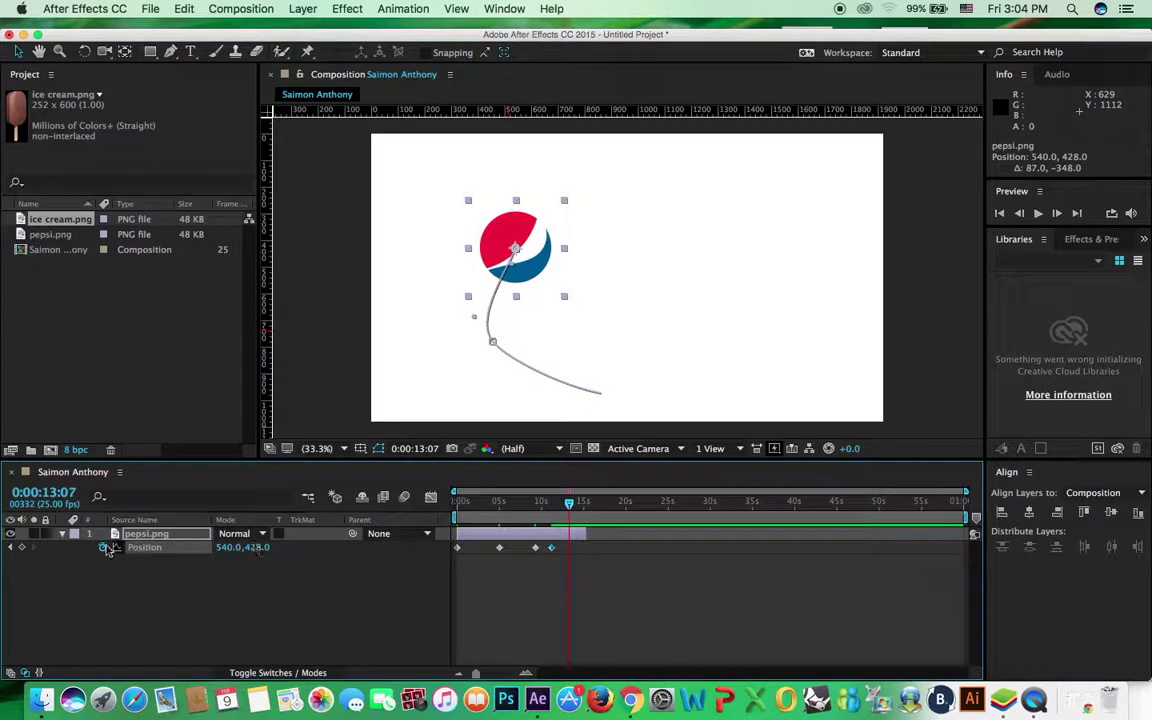
pyautogui.moveTo(510, 225); pyautogui.dragTo(629, 258)
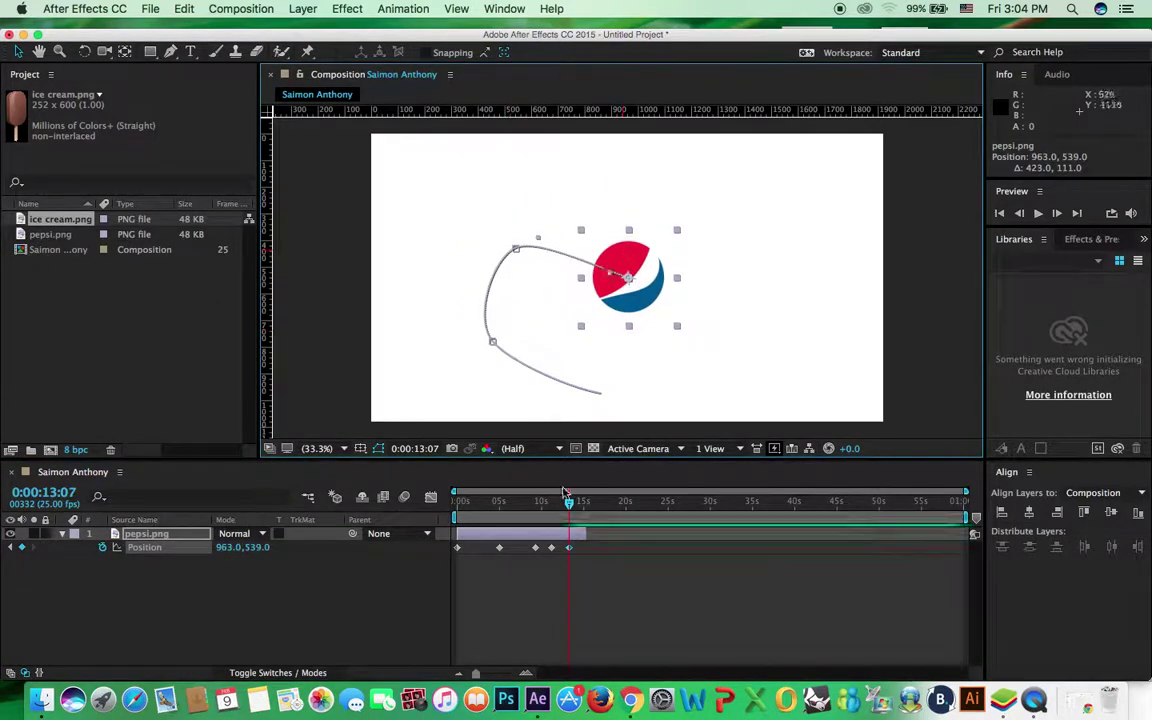
pyautogui.moveTo(570, 510); pyautogui.dragTo(453, 514)
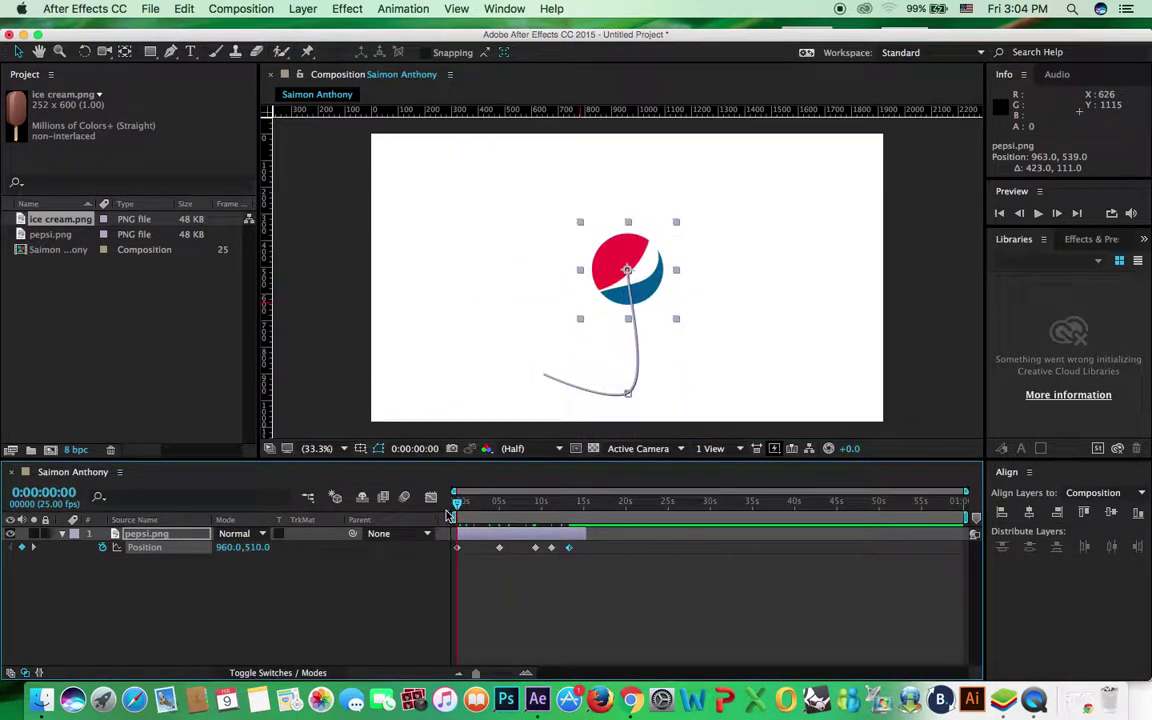
# Move the second and a later Position keyframe earlier, then preview the faster loop
pyautogui.press('space')
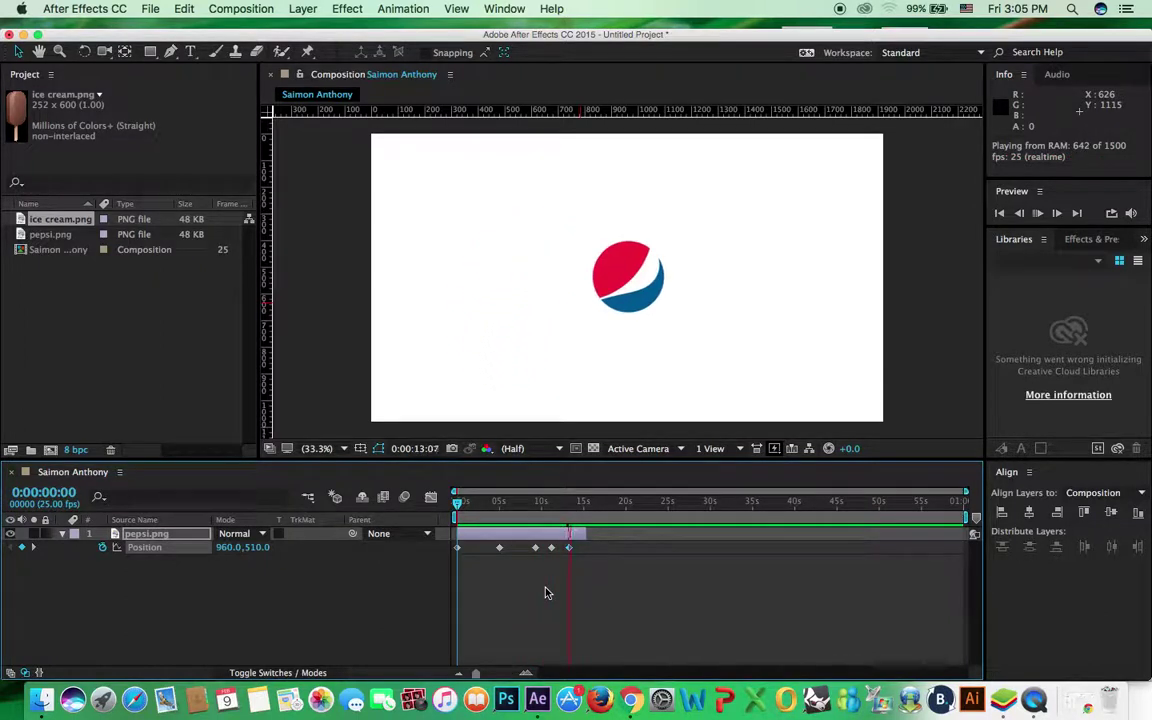
pyautogui.moveTo(476, 502); pyautogui.dragTo(443, 507)
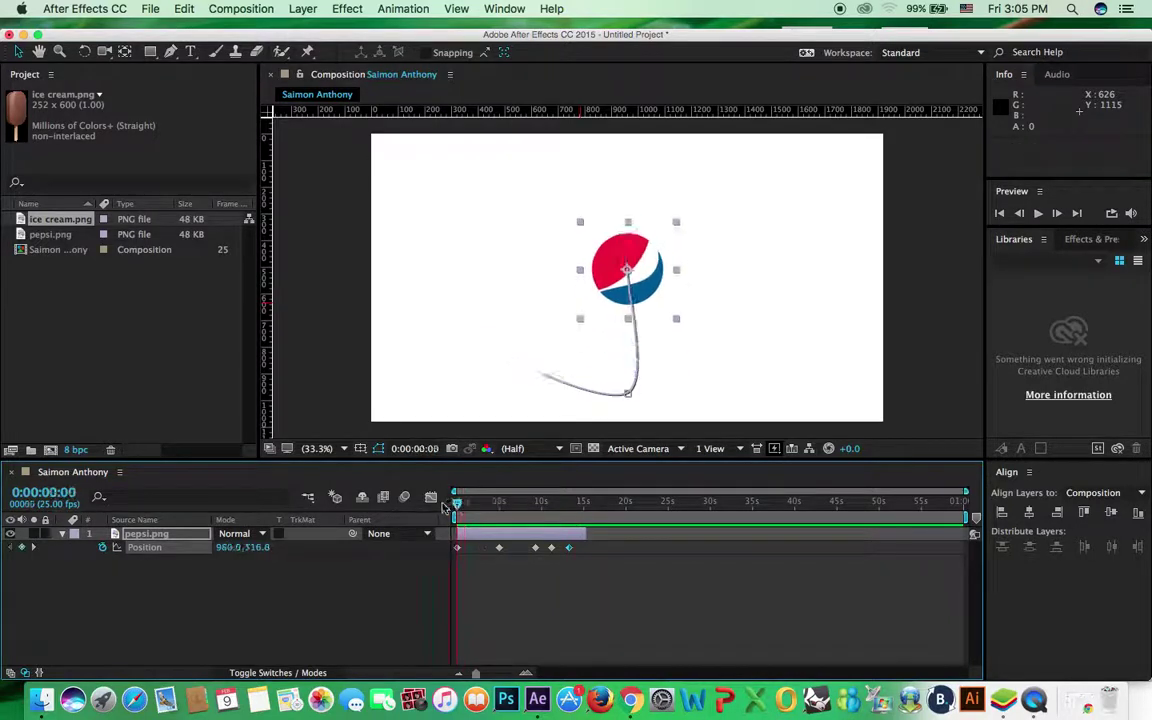
pyautogui.moveTo(501, 550); pyautogui.dragTo(489, 549)
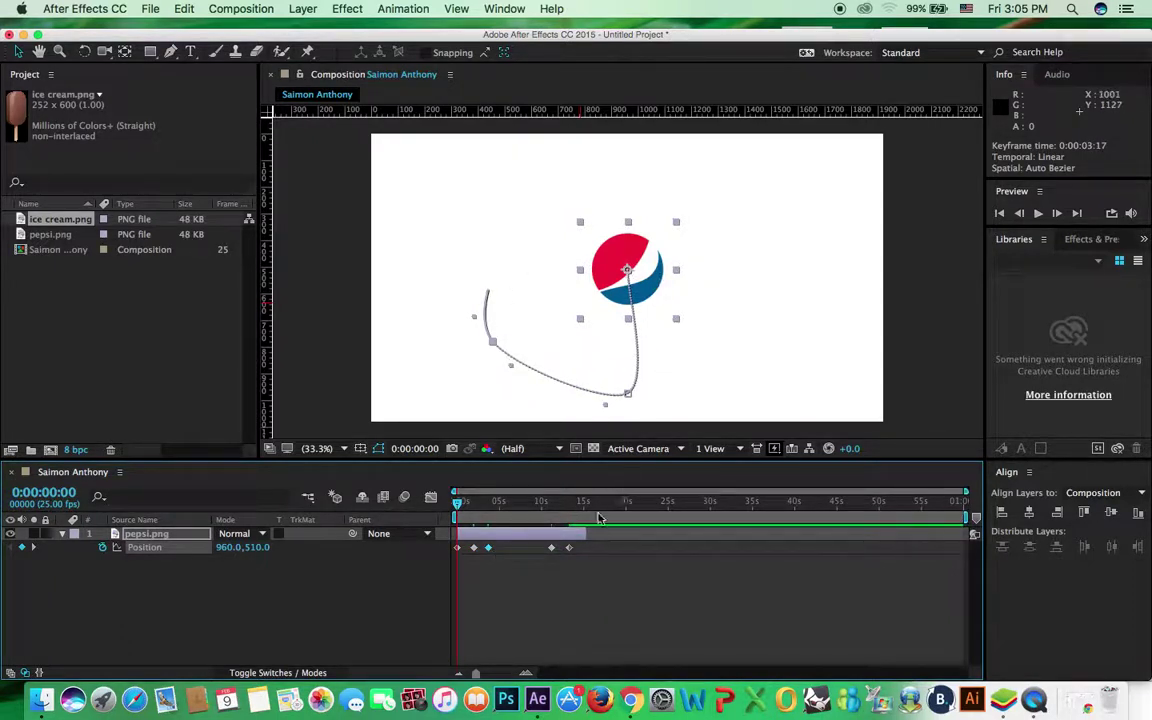
pyautogui.moveTo(552, 549); pyautogui.dragTo(514, 548)
pyautogui.click(500, 575)
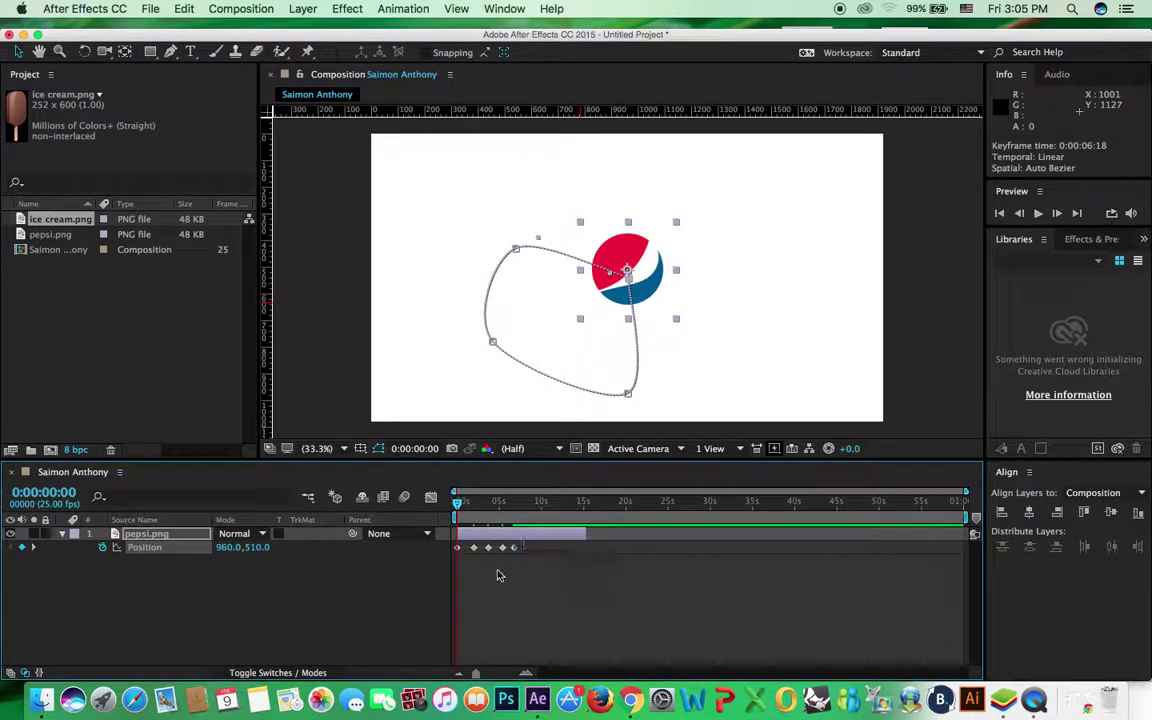
pyautogui.press('space')
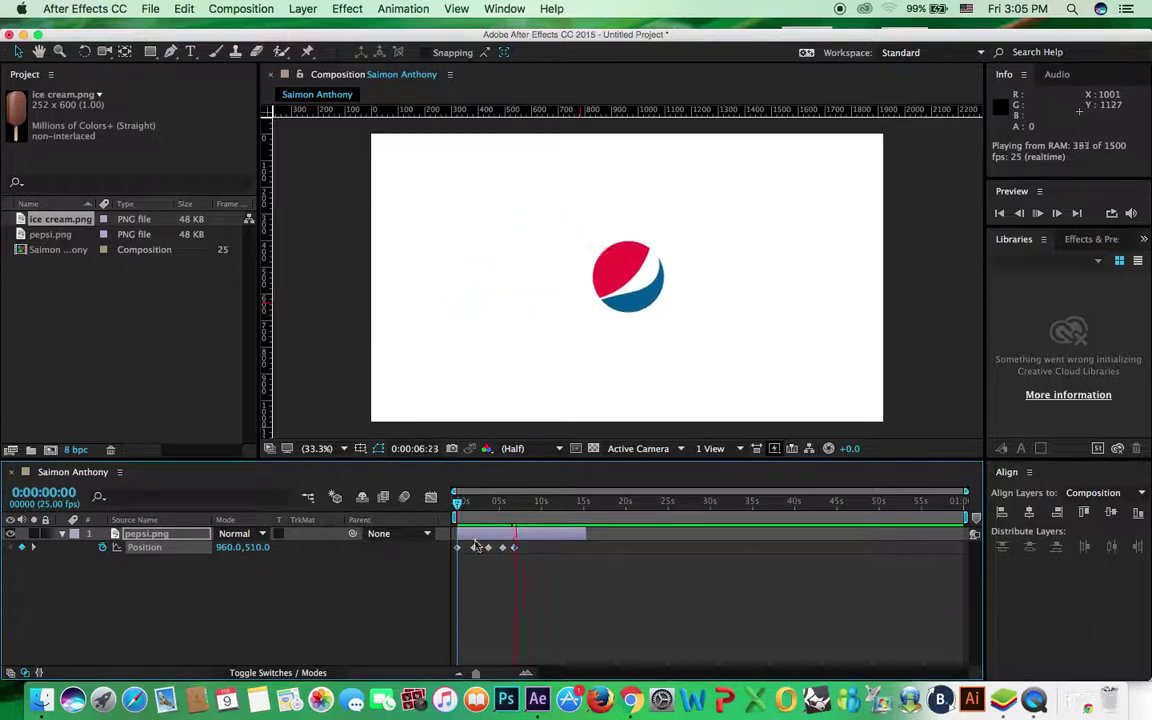
pyautogui.click(464, 505)
# Move the Position keyframes to 0:00:00:07, 0:00:00:18, 0:00:00:23 and 0:00:01:04
pyautogui.moveTo(478, 676); pyautogui.dragTo(507, 676)
pyautogui.moveTo(593, 548); pyautogui.dragTo(476, 548)
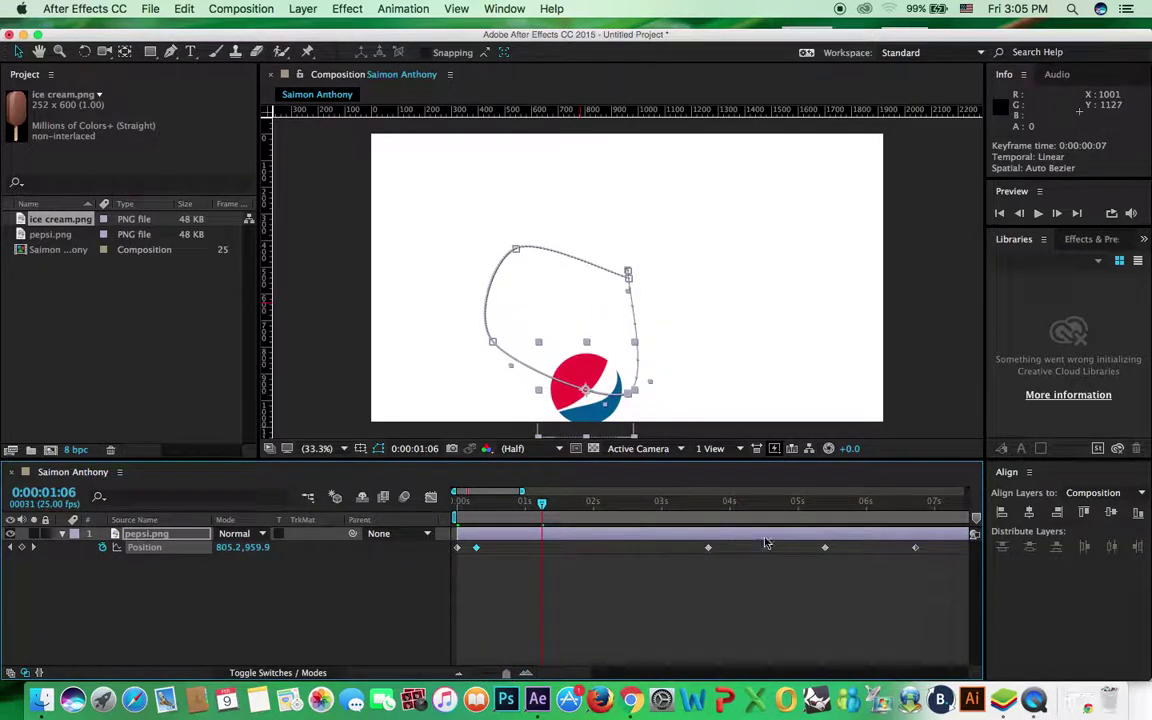
pyautogui.moveTo(708, 547); pyautogui.dragTo(495, 549)
pyautogui.moveTo(829, 550); pyautogui.dragTo(520, 550)
pyautogui.moveTo(916, 549); pyautogui.dragTo(537, 550)
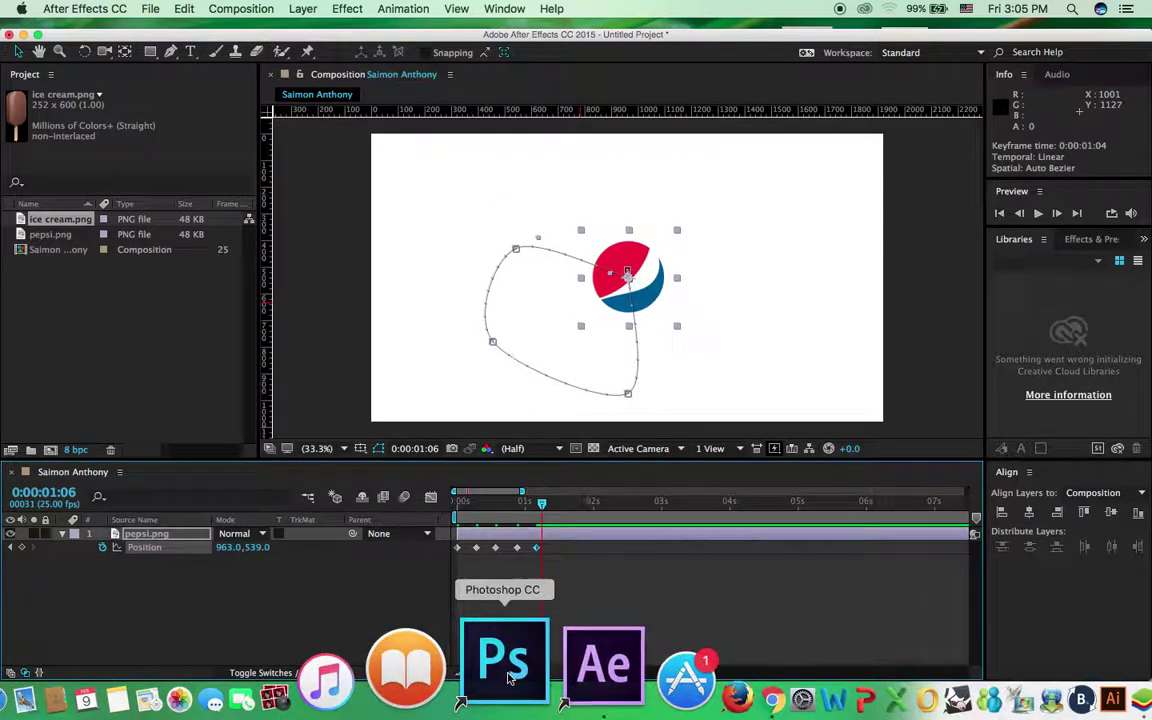
pyautogui.moveTo(508, 677); pyautogui.dragTo(507, 677)
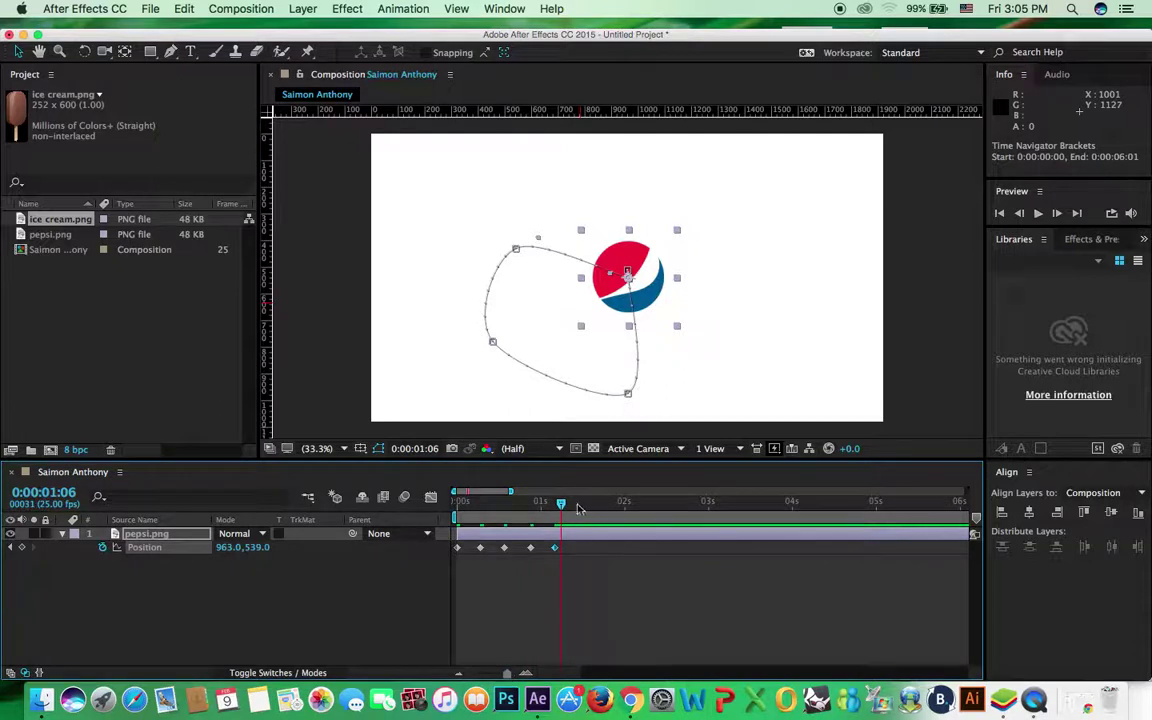
pyautogui.moveTo(561, 505); pyautogui.dragTo(456, 506)
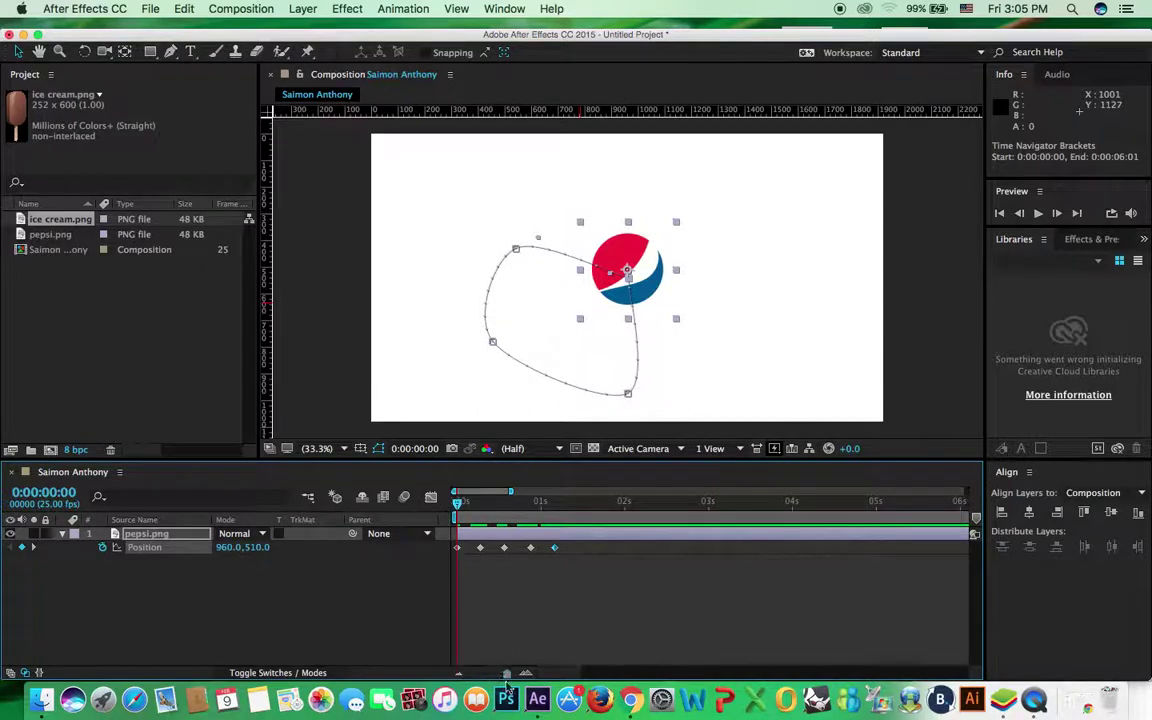
pyautogui.moveTo(507, 673); pyautogui.dragTo(476, 674)
pyautogui.press('space')
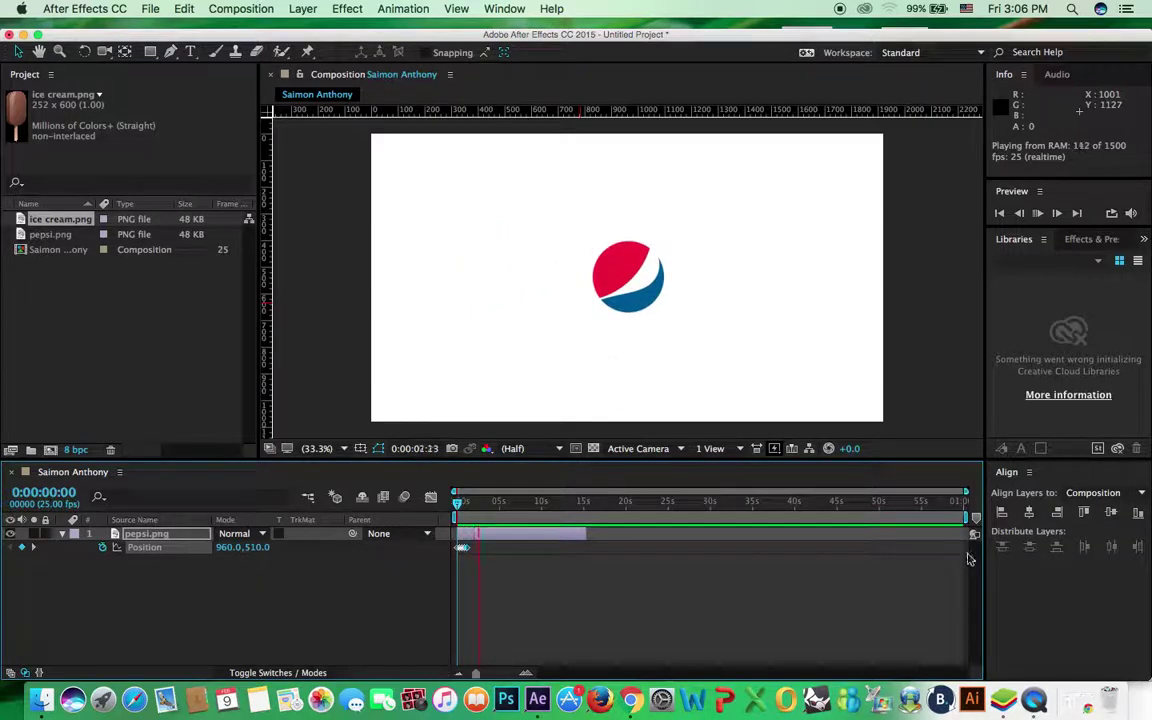
pyautogui.press('space')
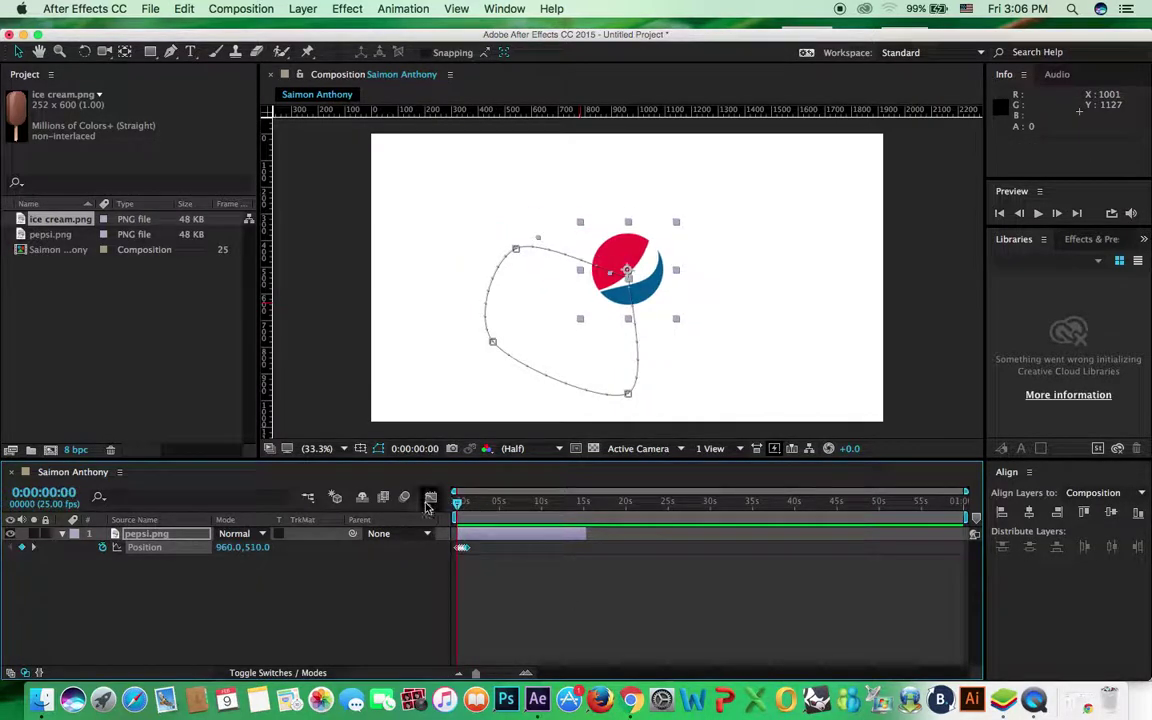
pyautogui.press('space')
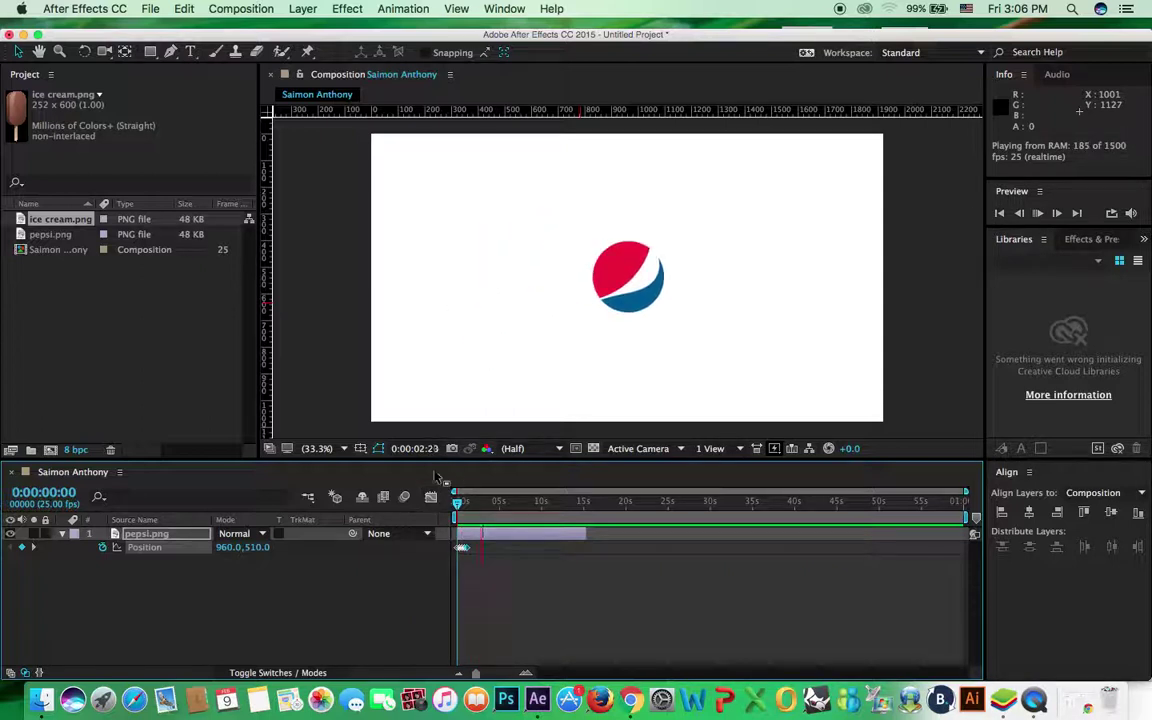
pyautogui.moveTo(462, 507); pyautogui.dragTo(457, 509)
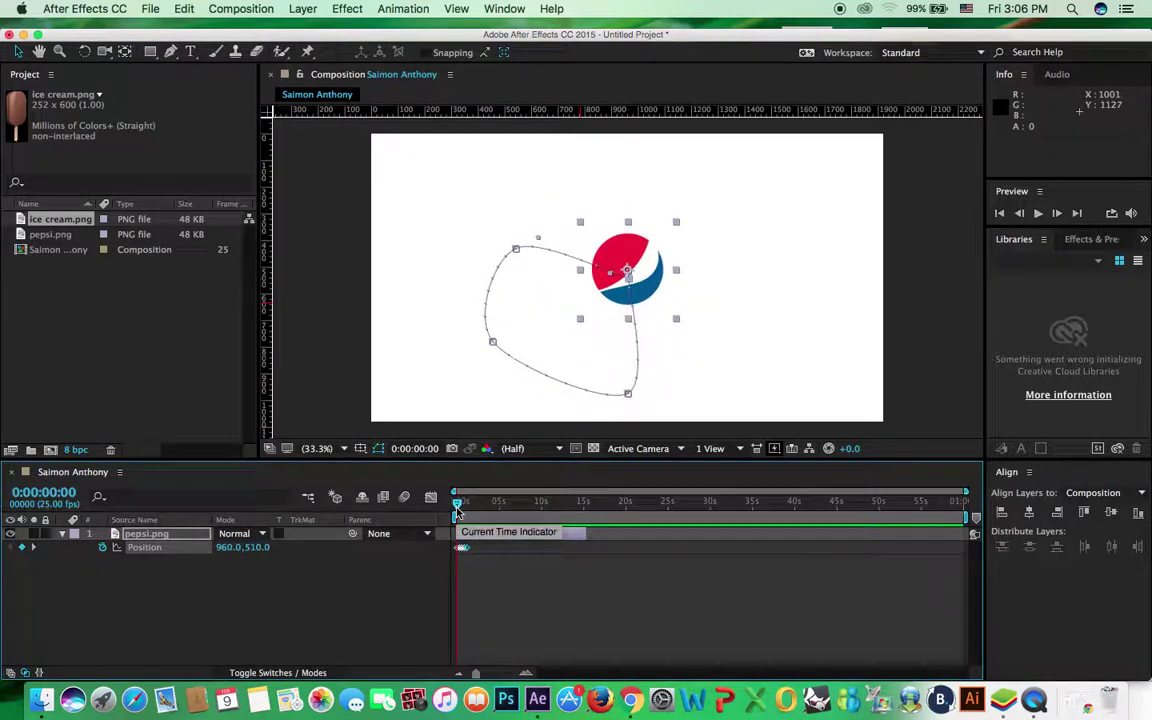